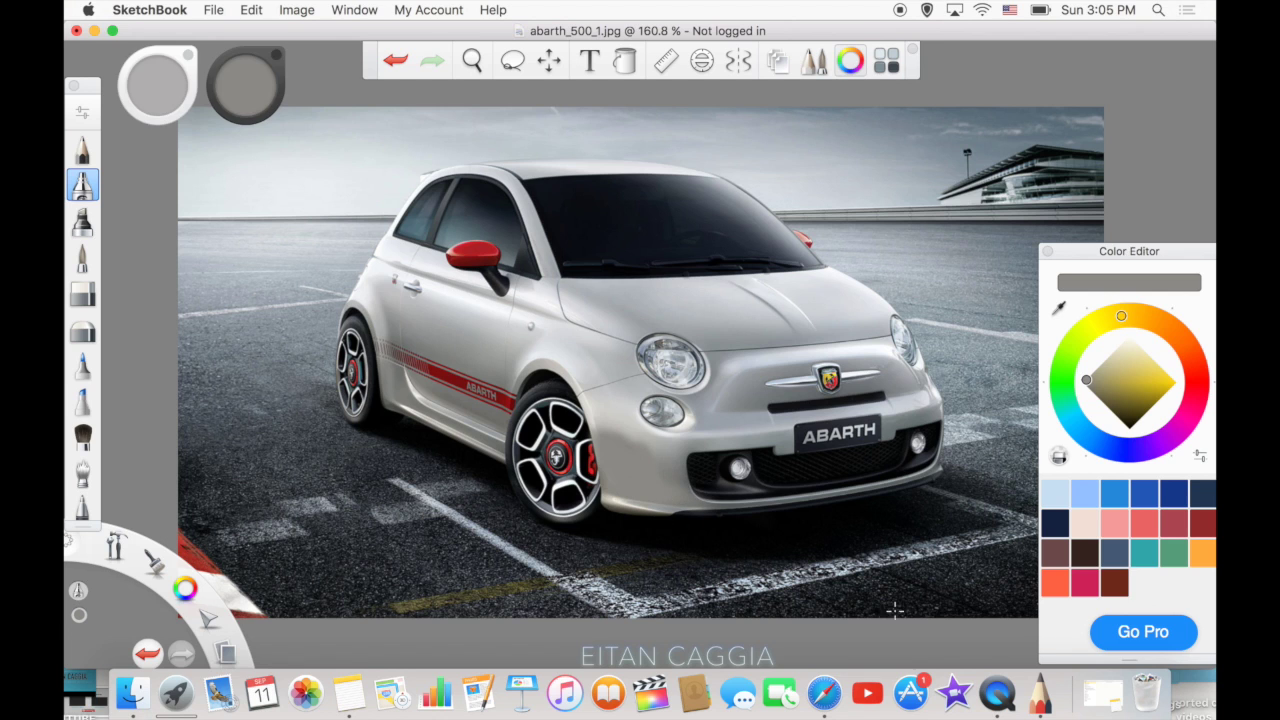
Sample the light grey of the car body and select the pencil brush.
left_click(617, 461, "alt")
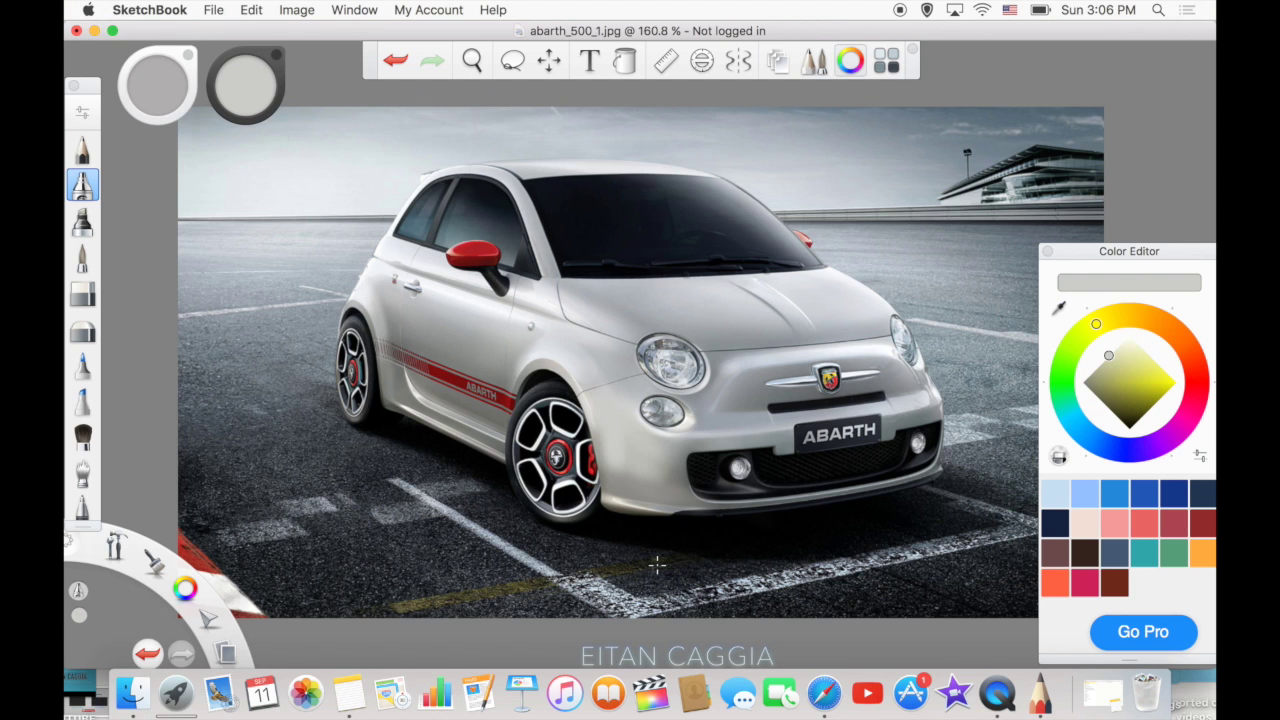
key("1")
scroll(580, 378, "up", 5)
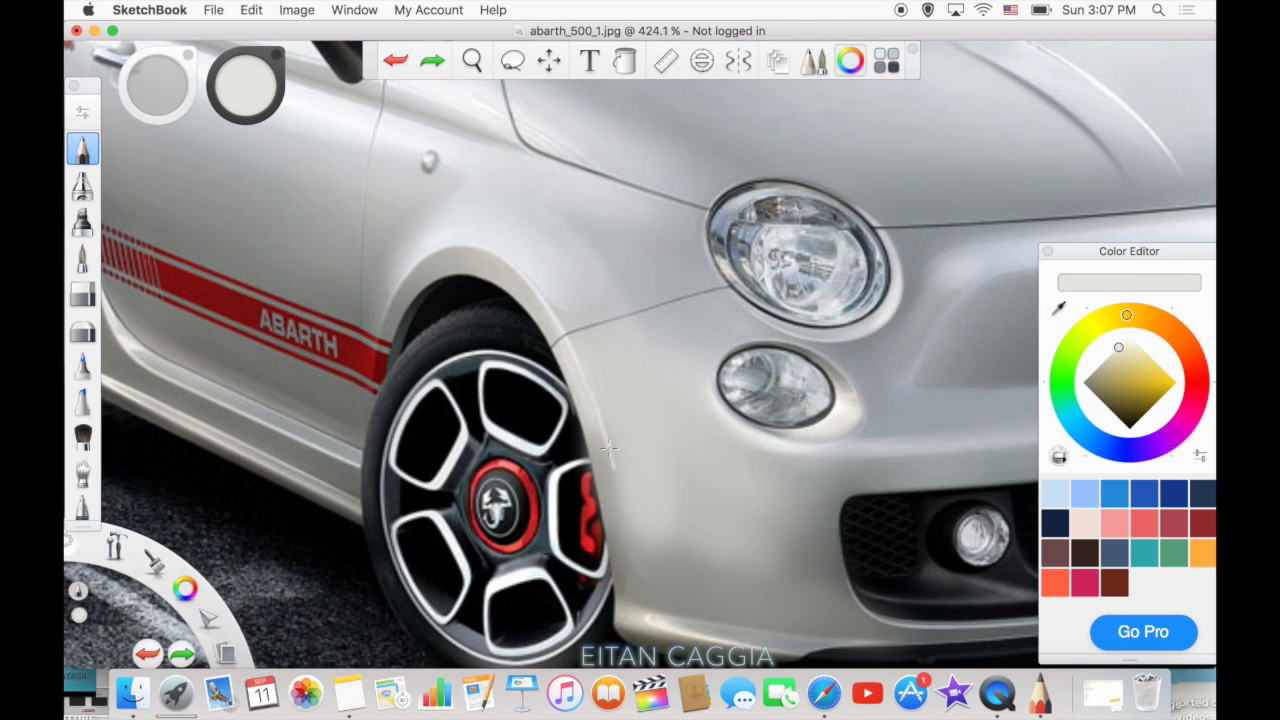
scroll(650, 441, "down", 5)
Lasso the car's side around both wheel arches and shift it outward.
key("l")
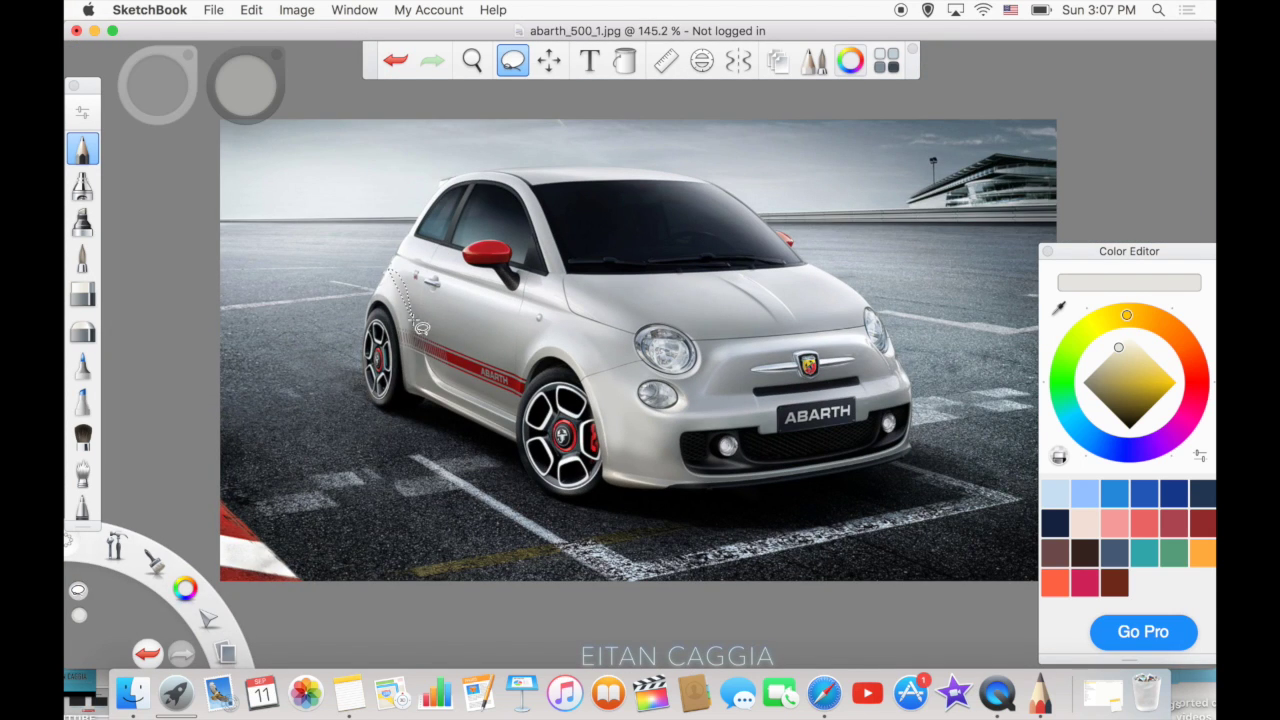
left_click_drag(476, 403, 537, 478)
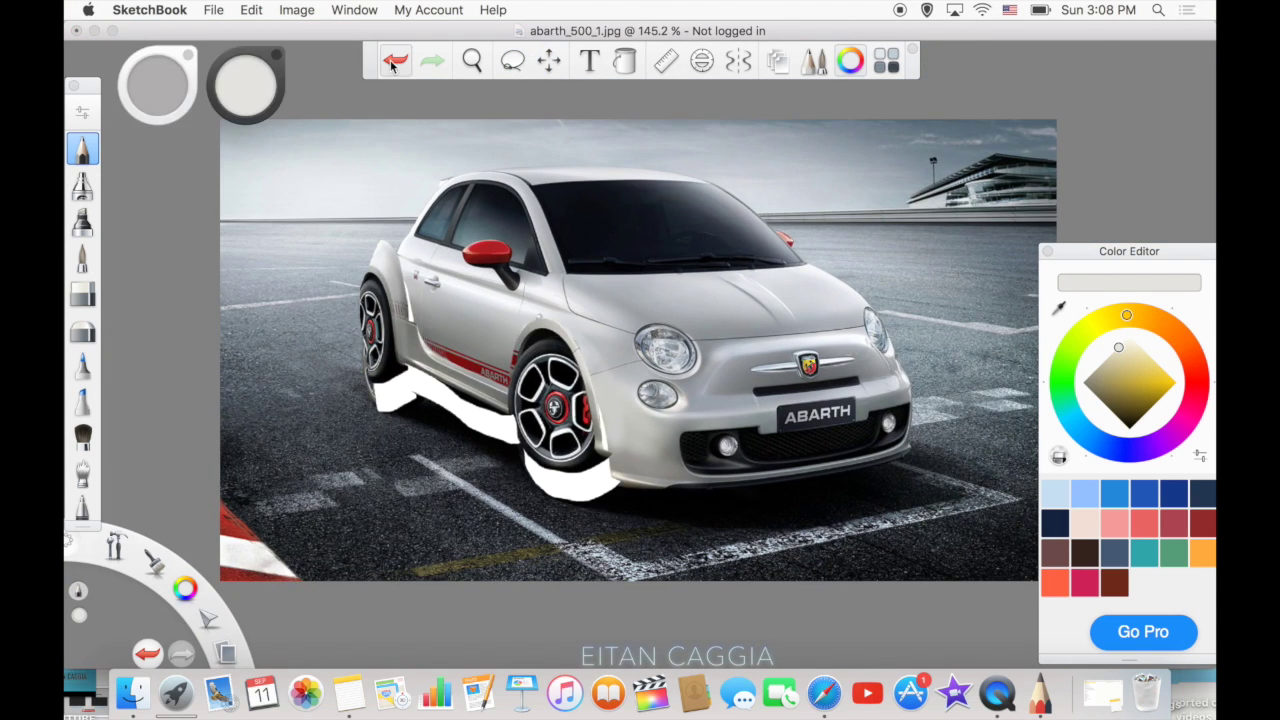
mouse_move(405, 392)
left_mouse_down()
mouse_move(527, 450)
mouse_move(360, 400)
left_mouse_up()
left_click_drag(406, 486, 390, 488)
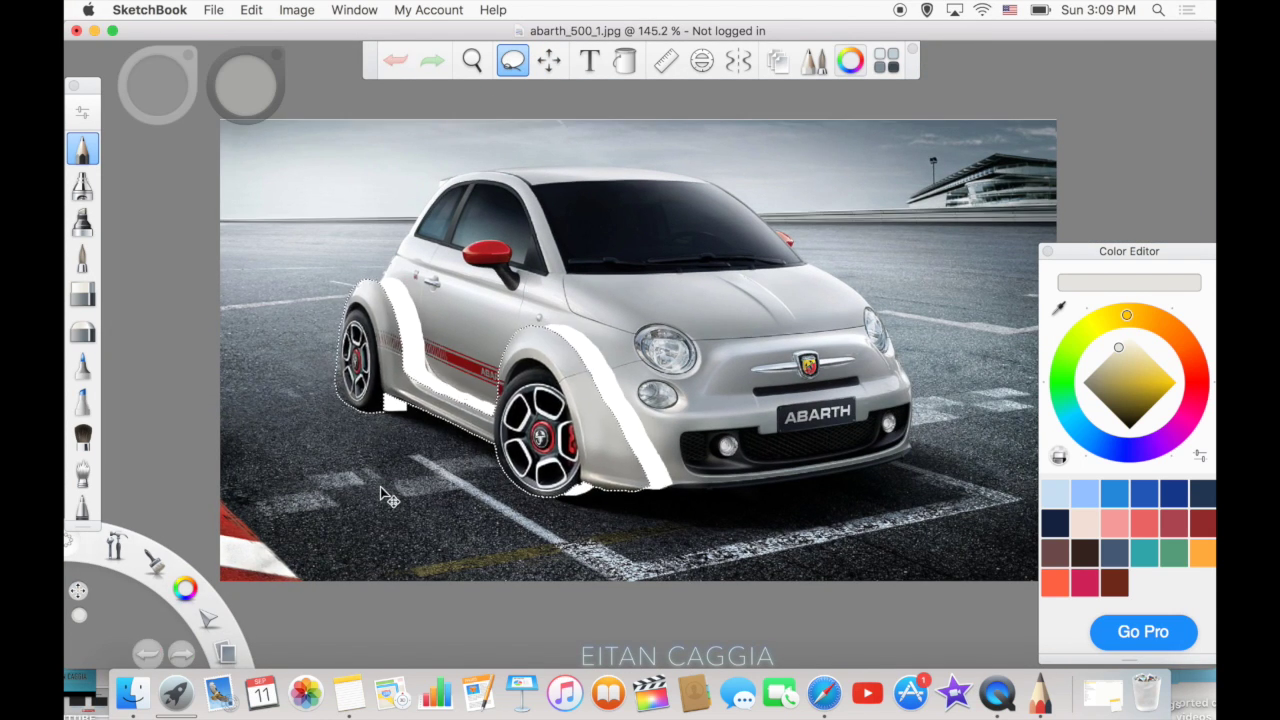
left_click(83, 472)
Smudge the white gaps at the front arch and bumper, undo stray strokes, and pick a blue-grey colour.
mouse_move(660, 460)
left_mouse_down()
mouse_move(600, 400)
mouse_move(580, 350)
left_mouse_up()
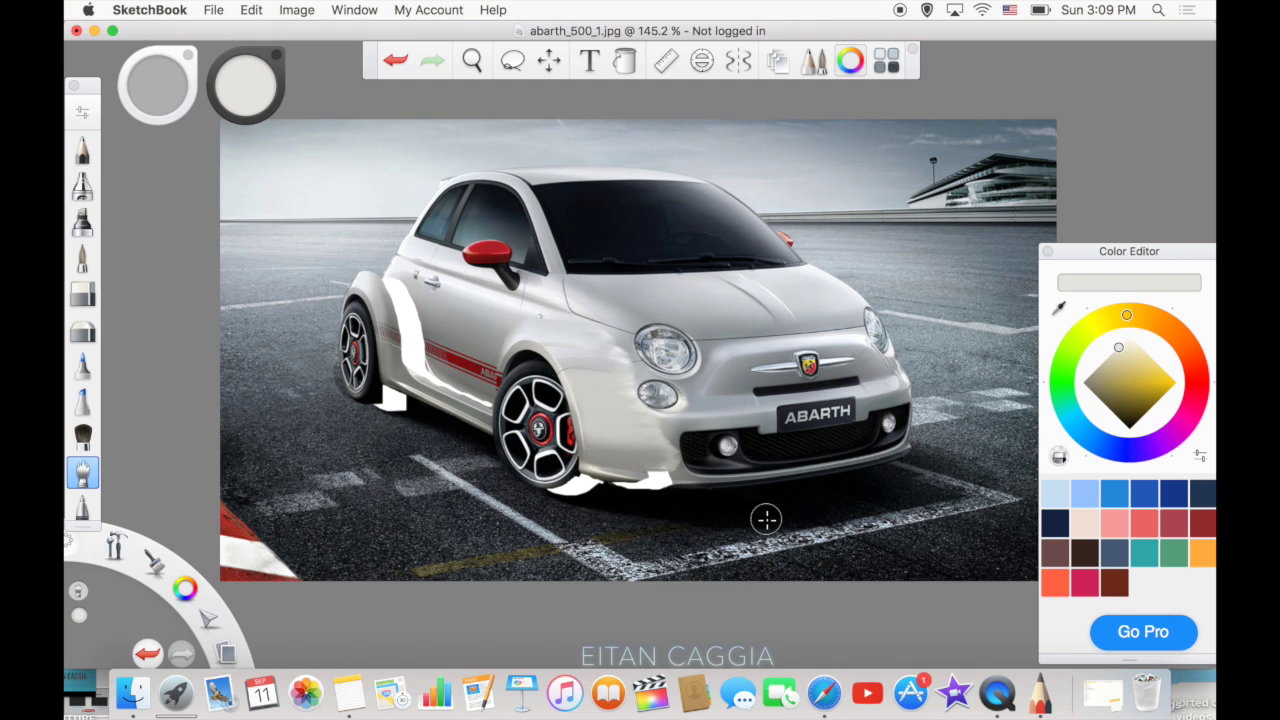
mouse_move(680, 480)
left_mouse_down()
mouse_move(610, 432)
mouse_move(694, 486)
mouse_move(570, 320)
left_mouse_up()
left_click(395, 60)
left_click(83, 220)
left_click(395, 60)
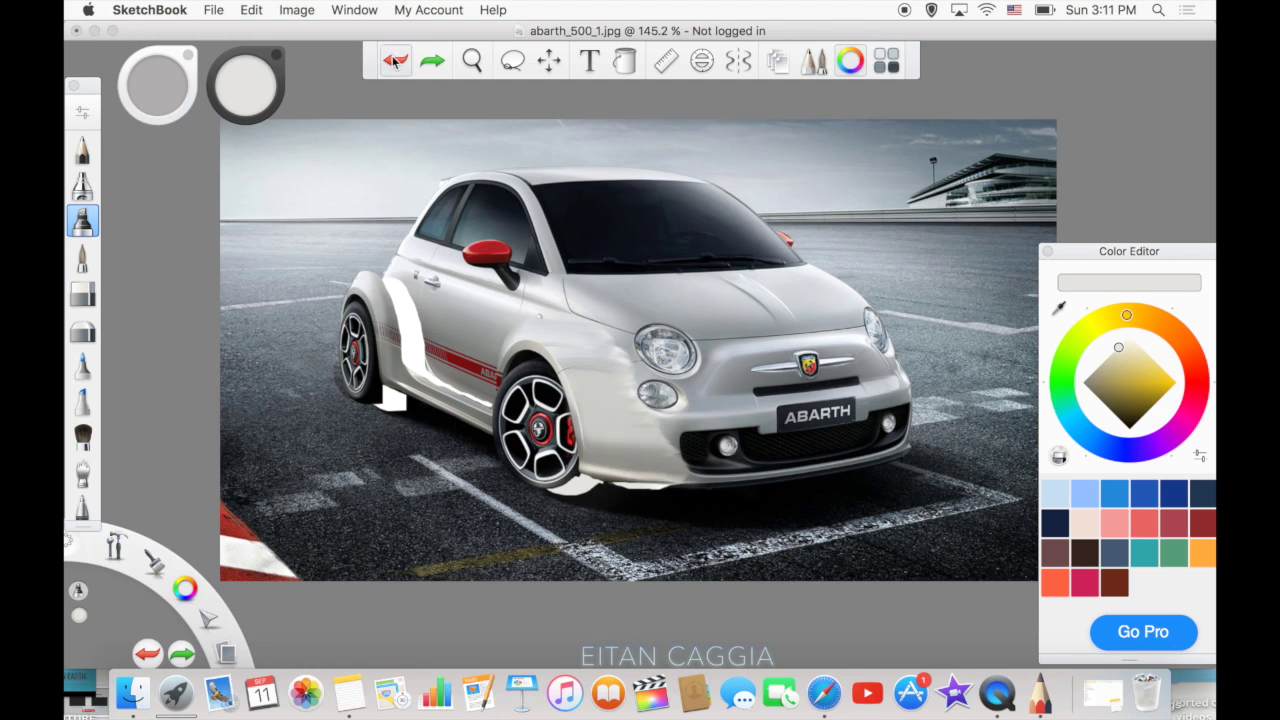
left_click(630, 390)
left_click(83, 185)
Sample dark greys from the photo and paint over the white strip under the bumper.
left_click_drag(640, 420, 590, 370)
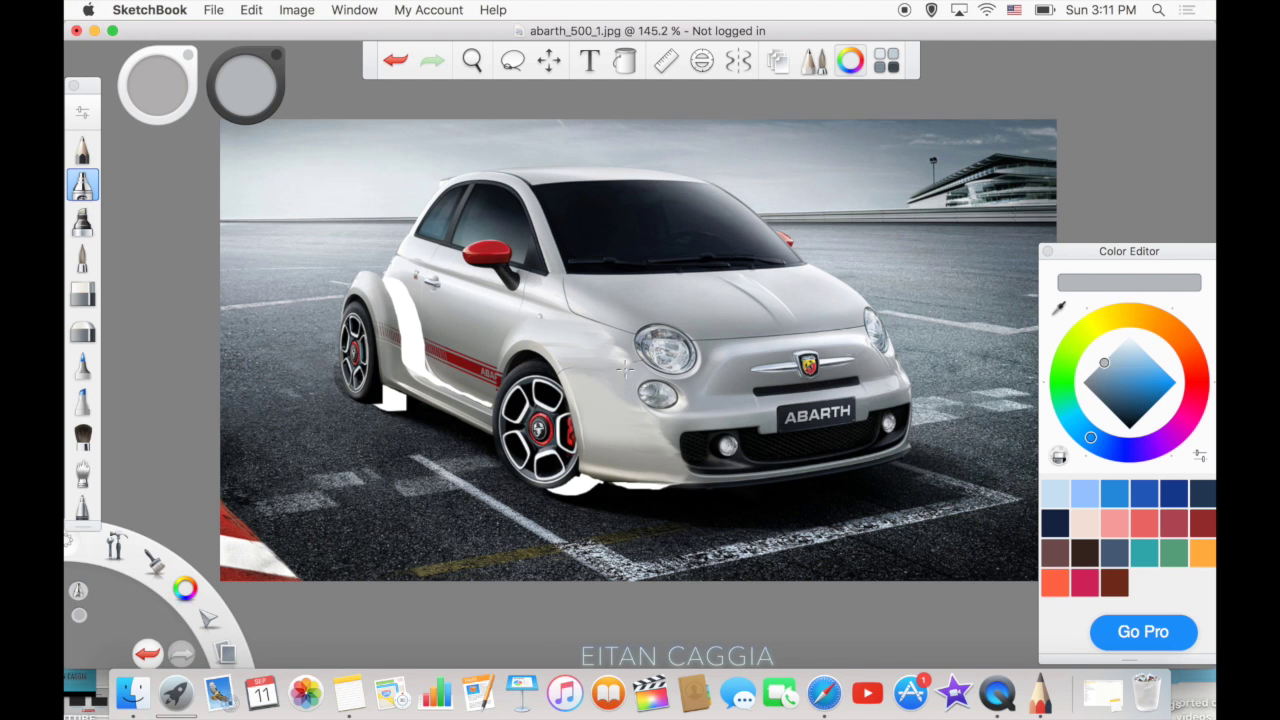
left_click(395, 60)
scroll(425, 88, "up", 5)
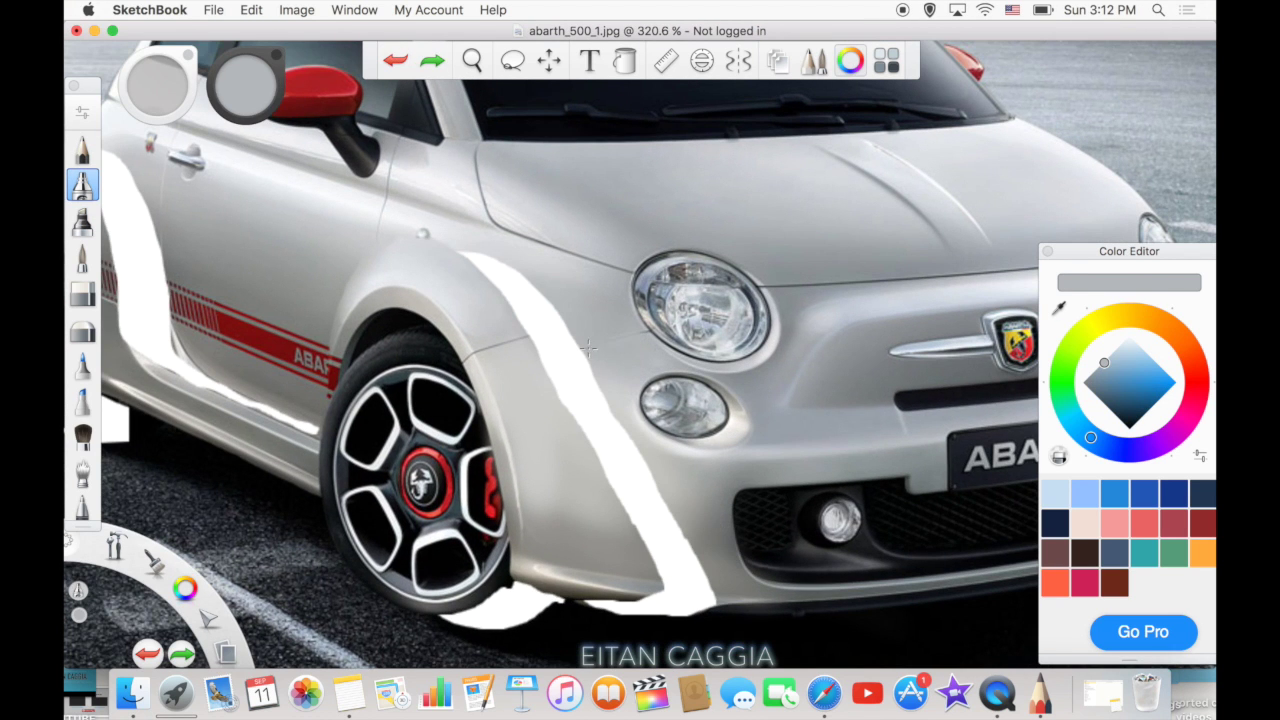
left_click(668, 592, "alt")
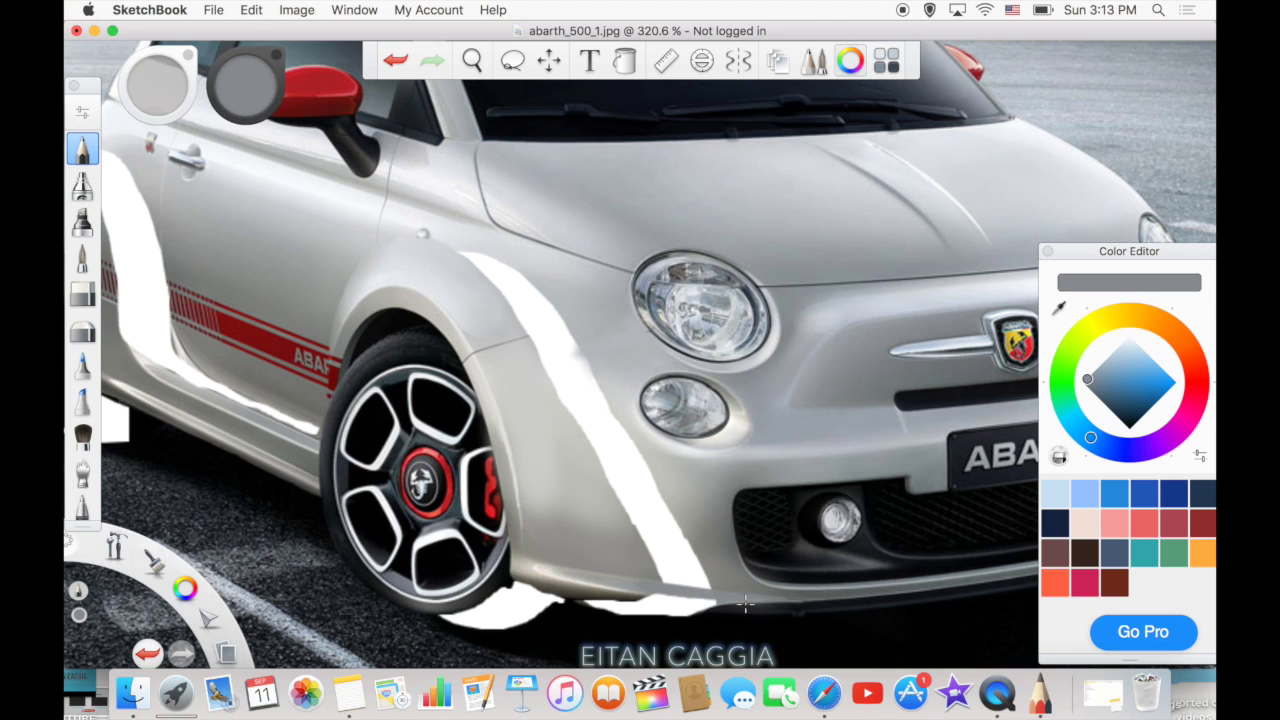
left_click(632, 597, "alt")
left_click_drag(796, 600, 705, 605)
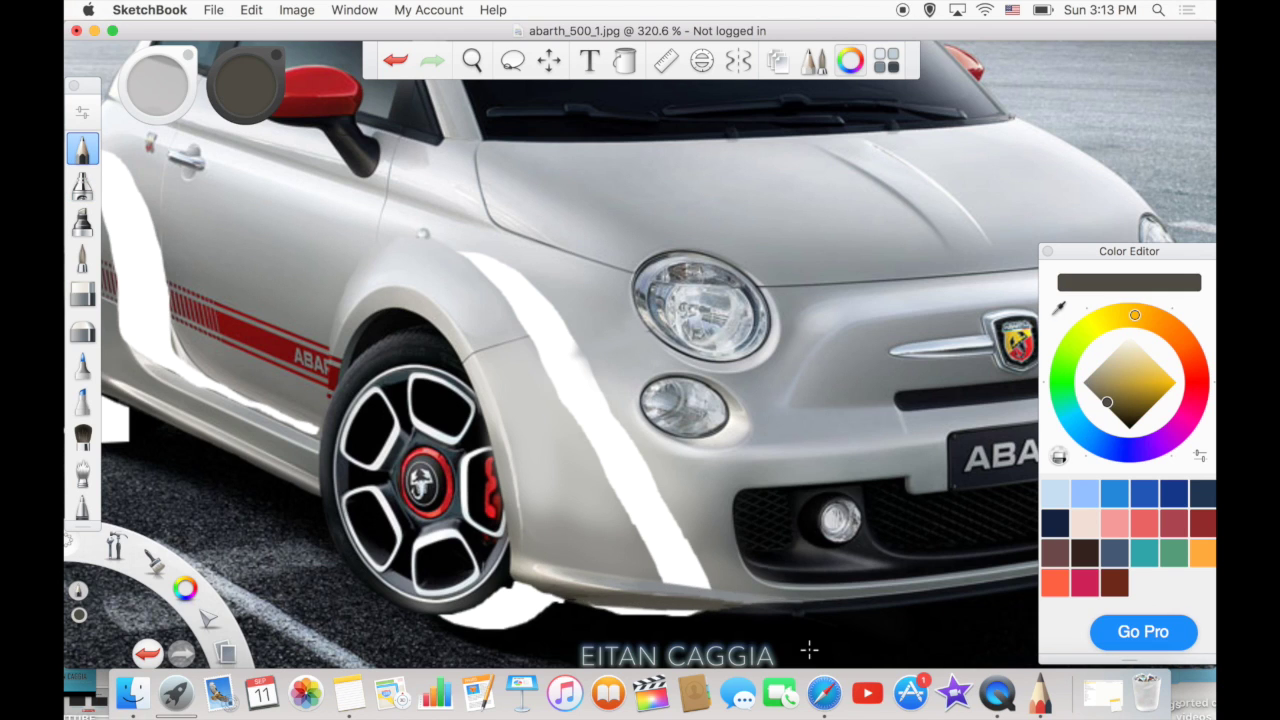
Paint sampled light and dark greys over the white strip beside the front arch.
left_click(596, 580, "alt")
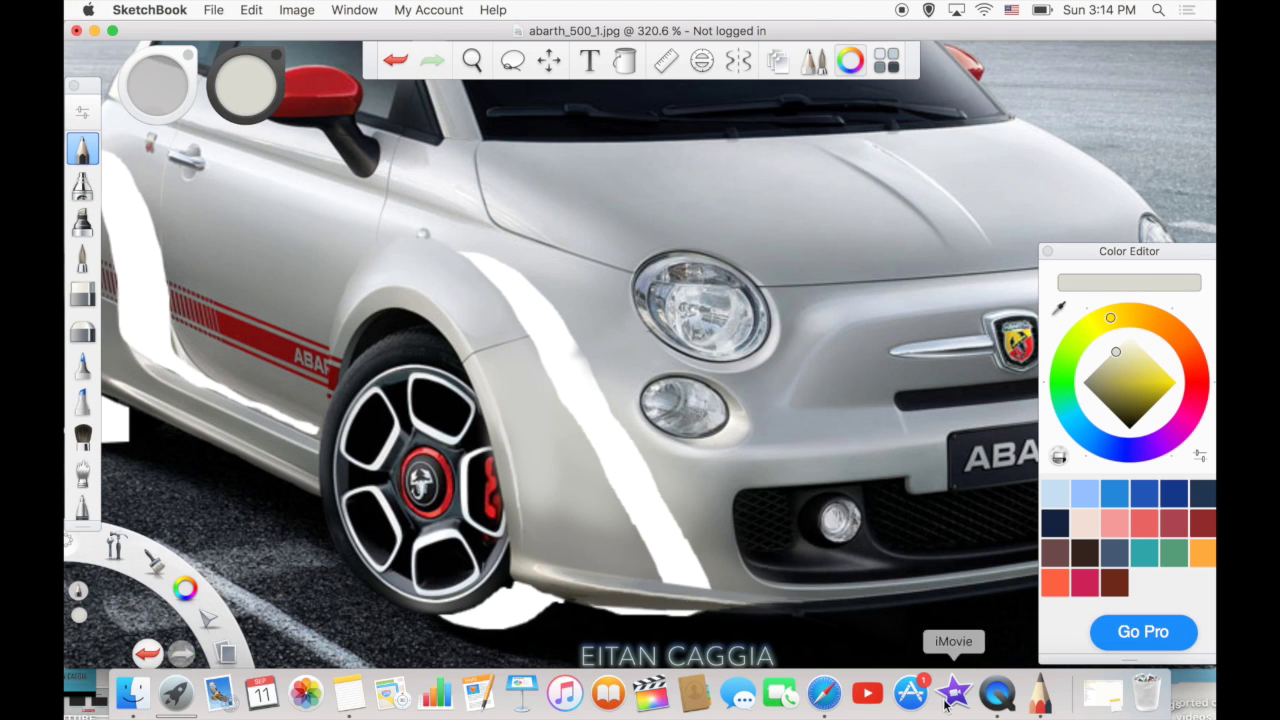
mouse_move(690, 585)
left_mouse_down()
mouse_move(650, 530)
mouse_move(573, 490)
left_mouse_up()
left_click(703, 583, "alt")
left_click(650, 540, "alt")
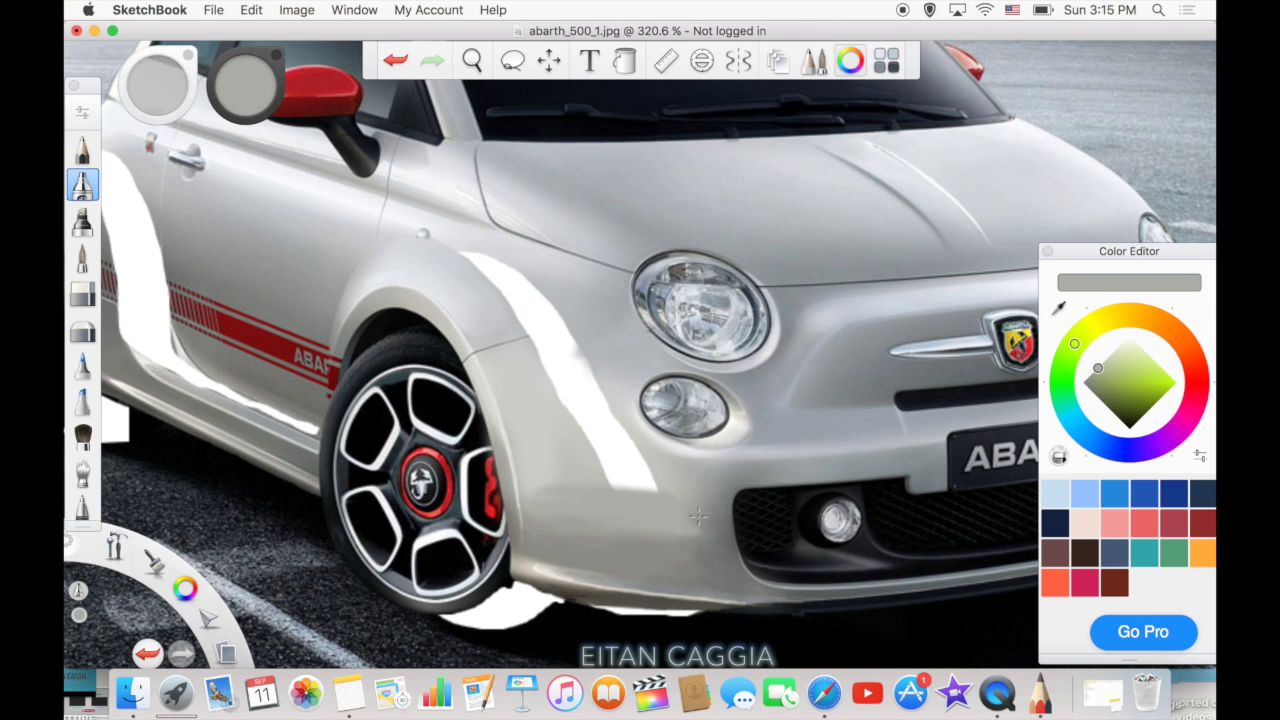
left_click(540, 468, "alt")
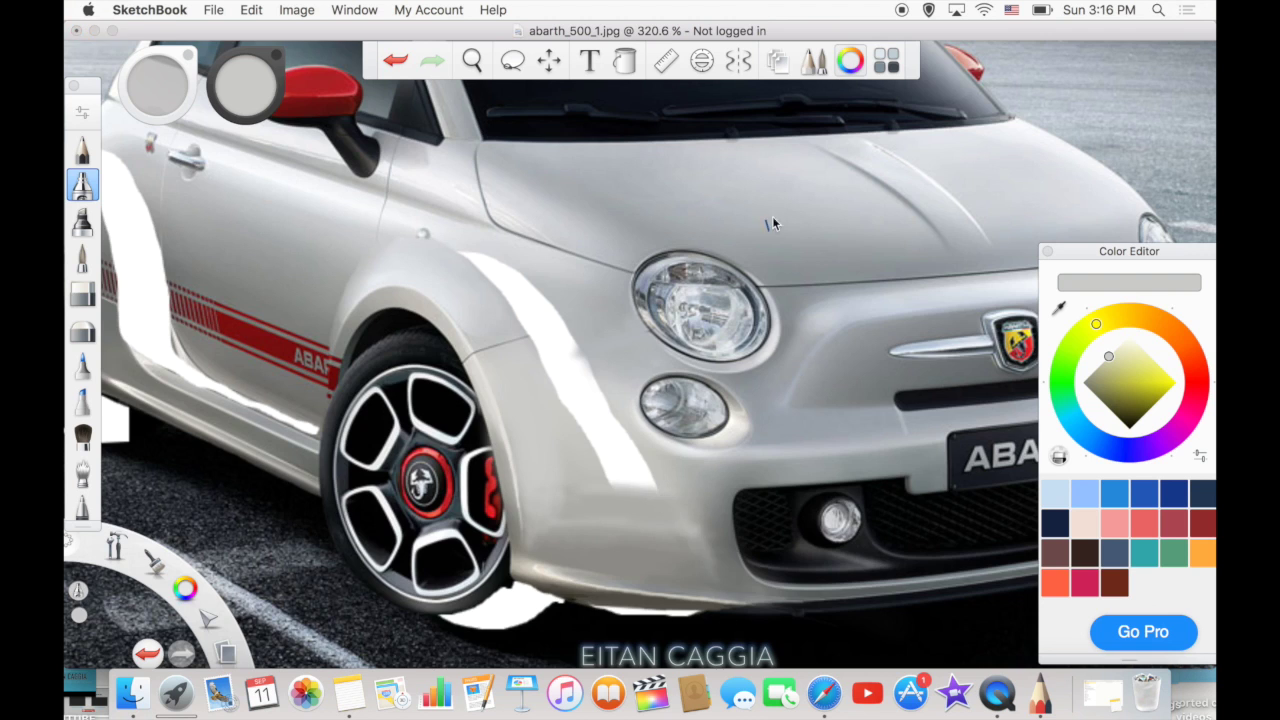
scroll(773, 224, "down", 5)
mouse_move(590, 388)
left_mouse_down()
mouse_move(625, 470)
mouse_move(640, 458)
left_mouse_up()
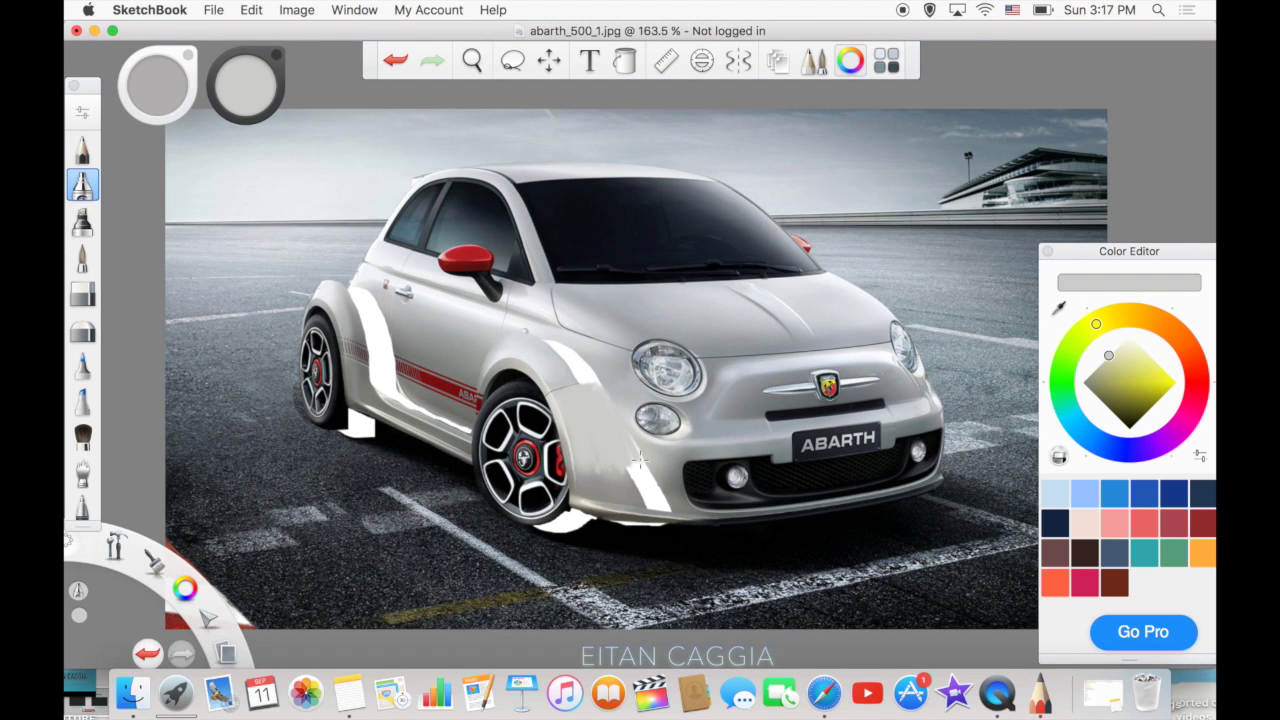
Cover the white streak above the front arch with grey, undoing unwanted strokes.
left_click(605, 489, "alt")
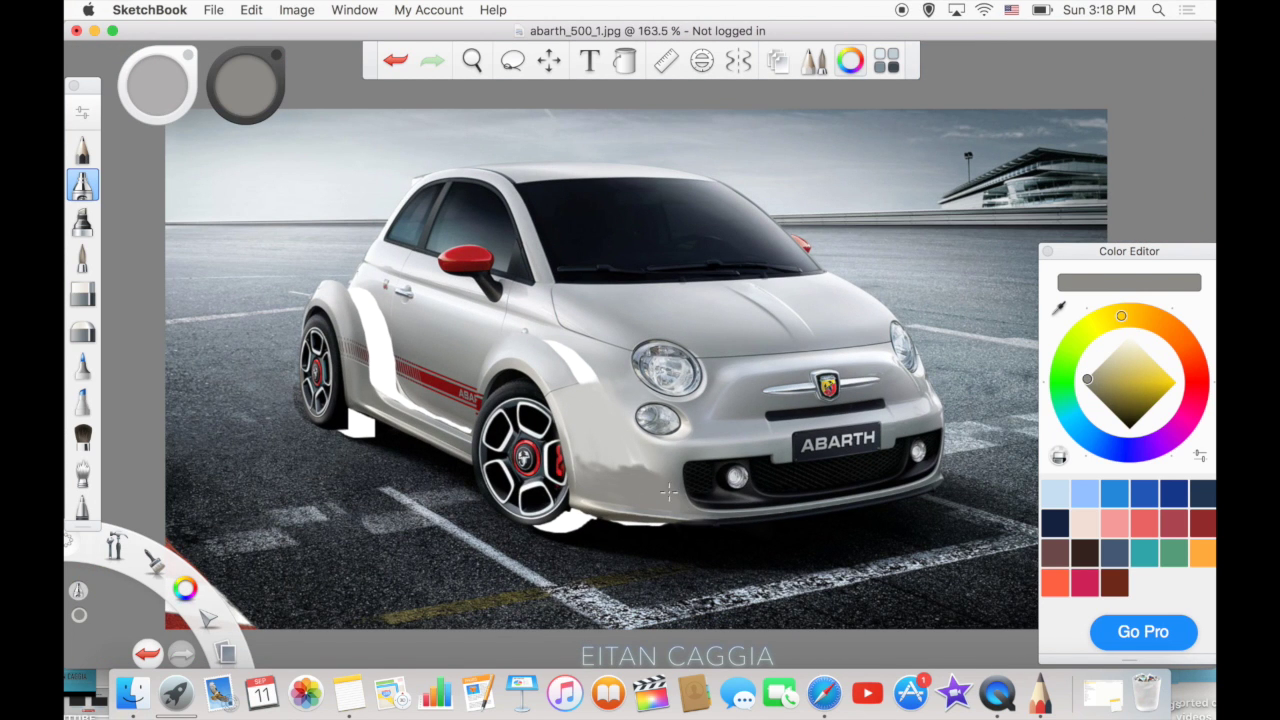
left_click(665, 428, "alt")
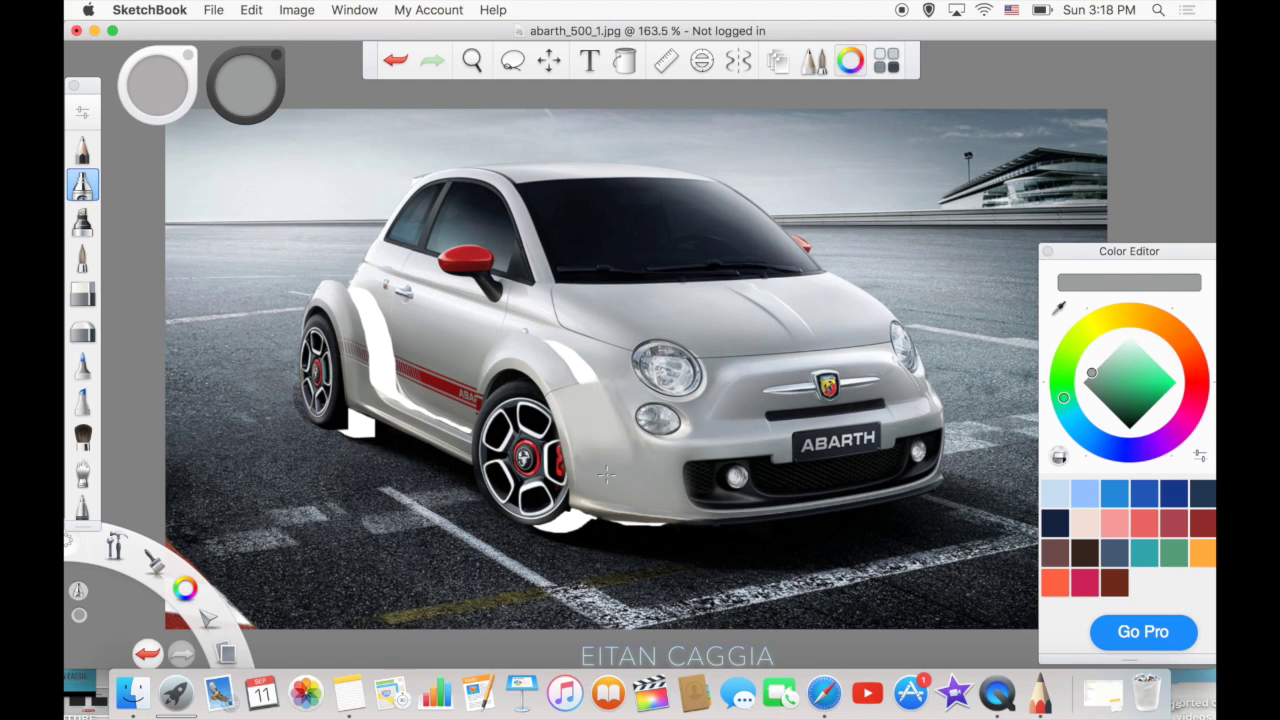
left_click_drag(610, 440, 565, 358)
left_click(558, 360, "alt")
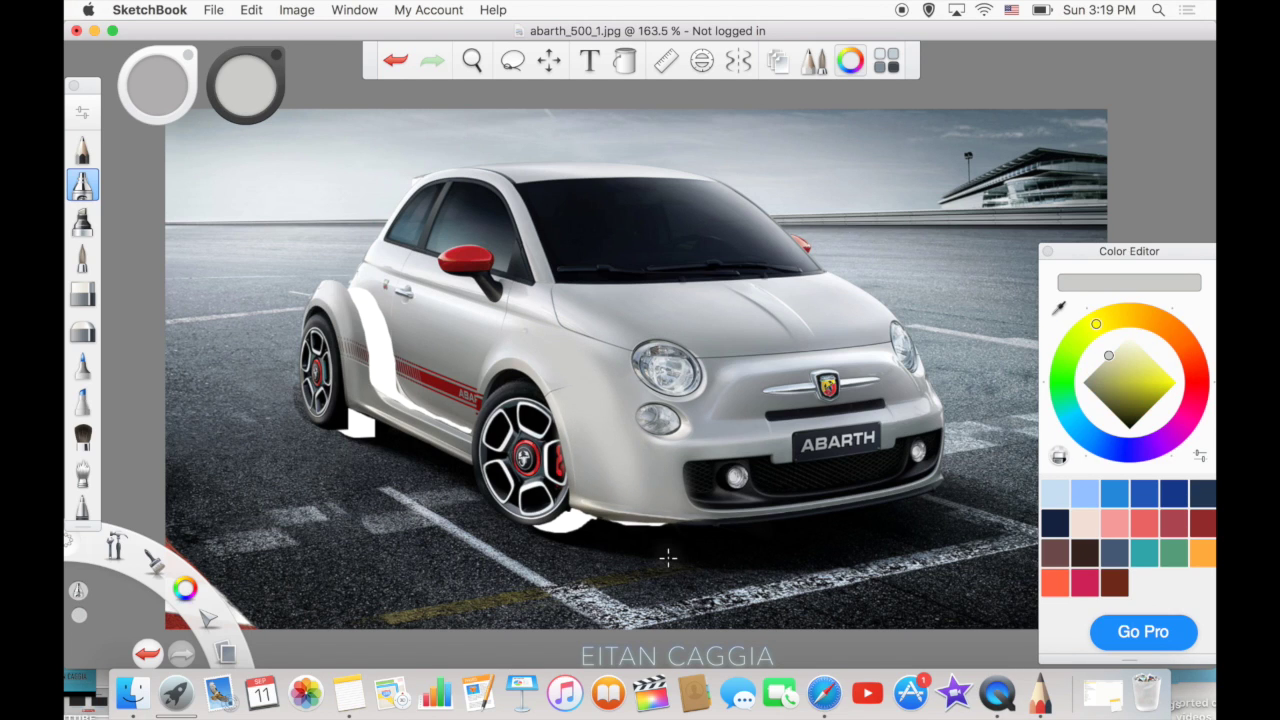
left_click(638, 459, "alt")
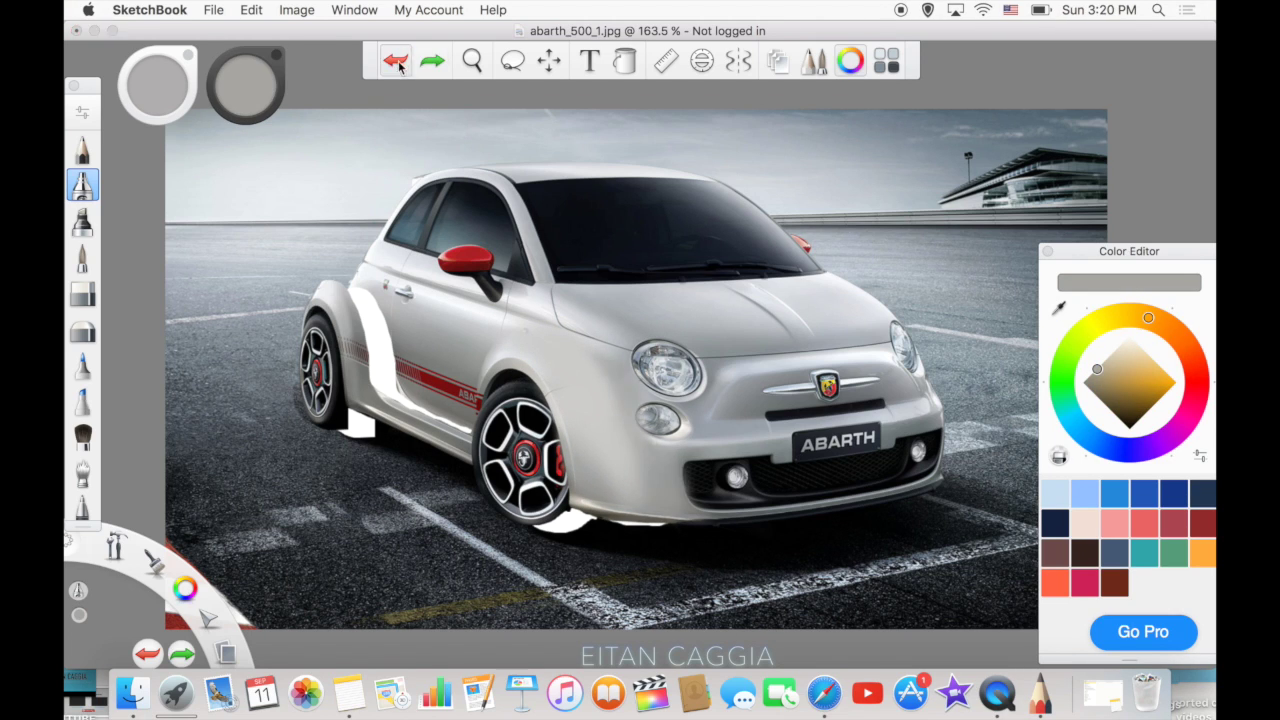
key("super+z")
key("super+z")
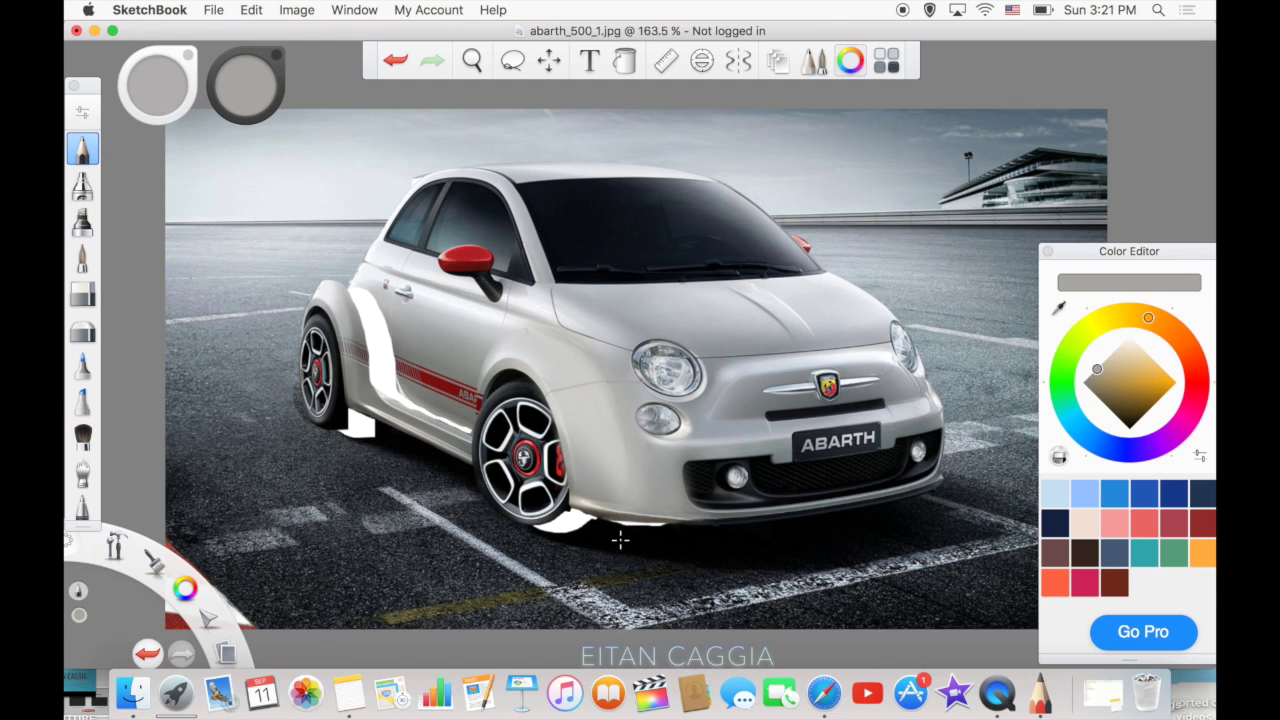
key("super+z")
Draw a soft white highlight along the widened front fender's edge, then choose black.
mouse_move(532, 356)
left_mouse_down()
mouse_move(590, 370)
mouse_move(630, 460)
left_mouse_up()
key("super+z")
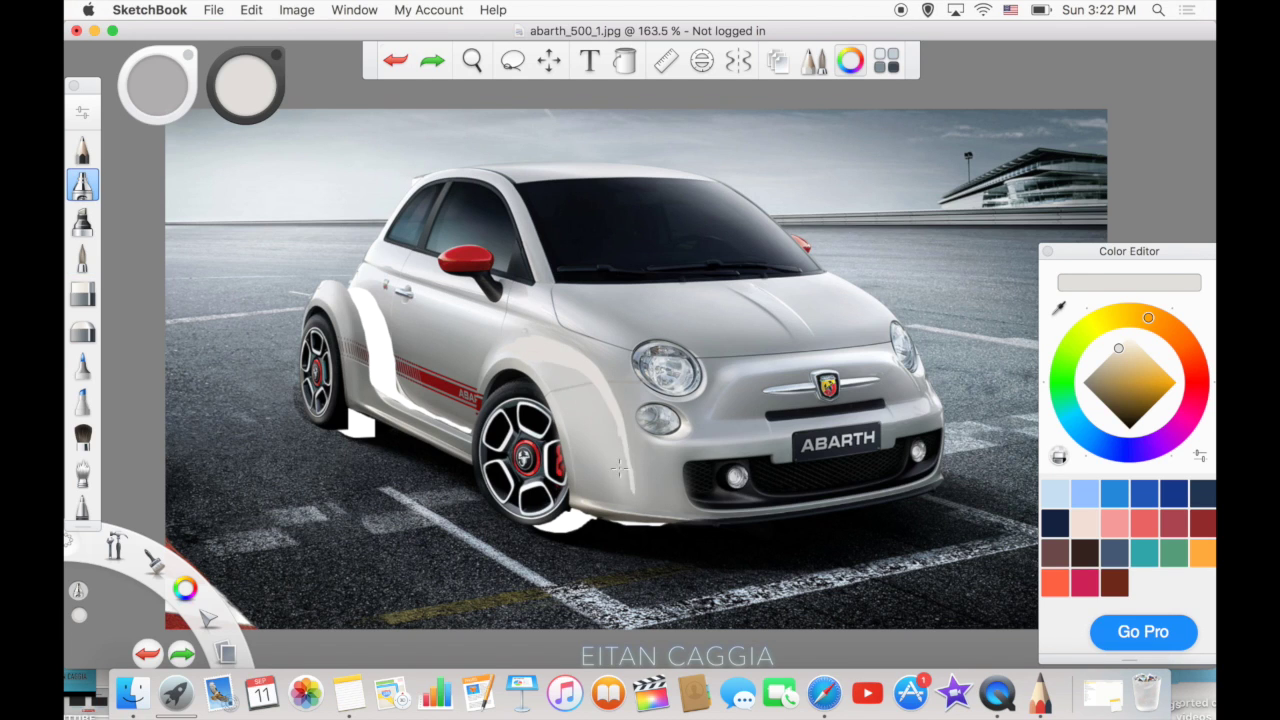
left_click_drag(570, 372, 630, 500)
key("super+z")
left_click(1122, 342)
left_click_drag(580, 350, 626, 497)
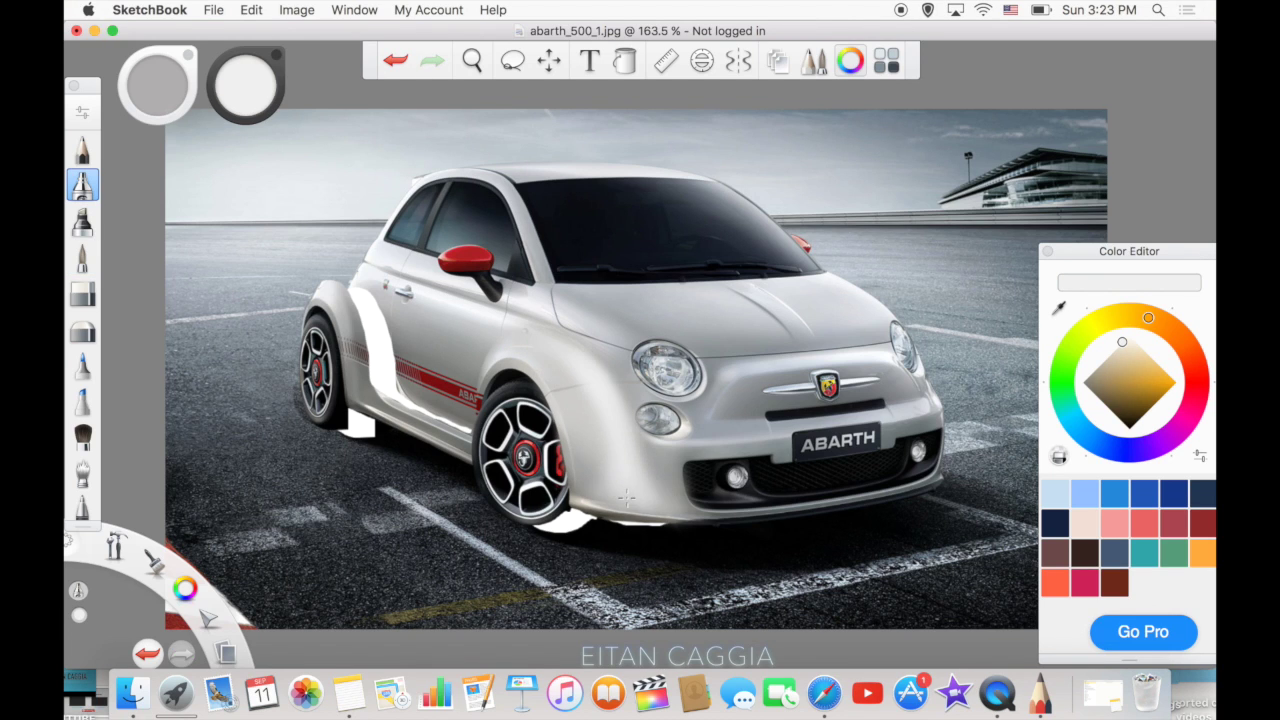
left_click(1131, 425)
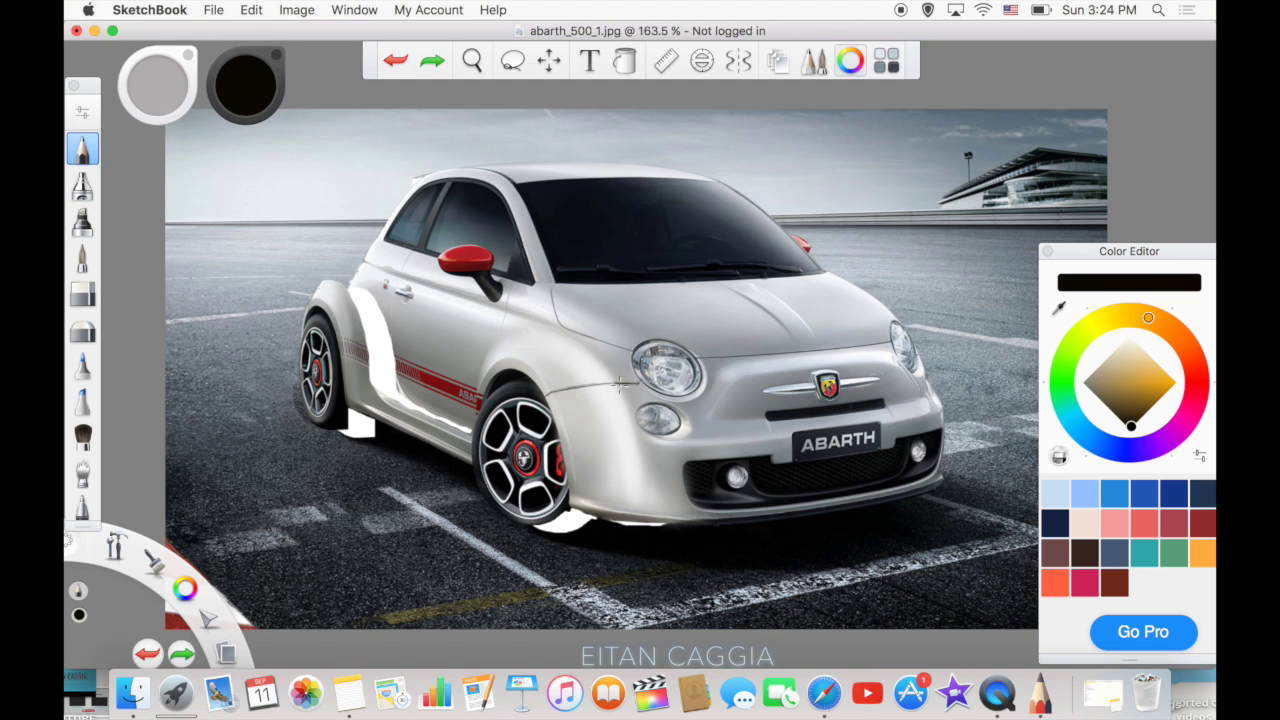
Draw a white crease line across the front fender and tone it down with body grey.
scroll(620, 383, "up", 5)
left_click(800, 342, "alt")
mouse_move(800, 342)
left_mouse_down()
mouse_move(563, 349)
mouse_move(340, 410)
mouse_move(343, 441)
left_mouse_up()
left_click(800, 342, "alt")
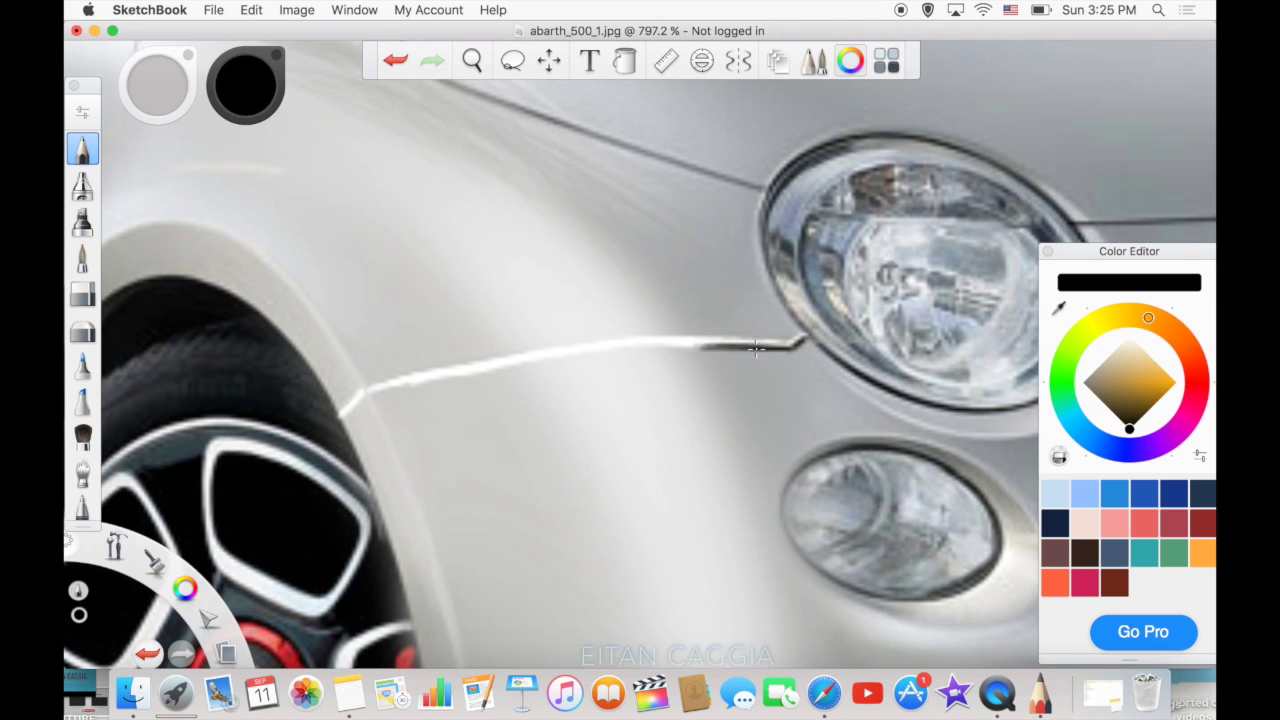
scroll(343, 441, "down", 5)
scroll(453, 484, "up", 4)
left_click(360, 430, "alt")
left_click_drag(360, 430, 665, 385)
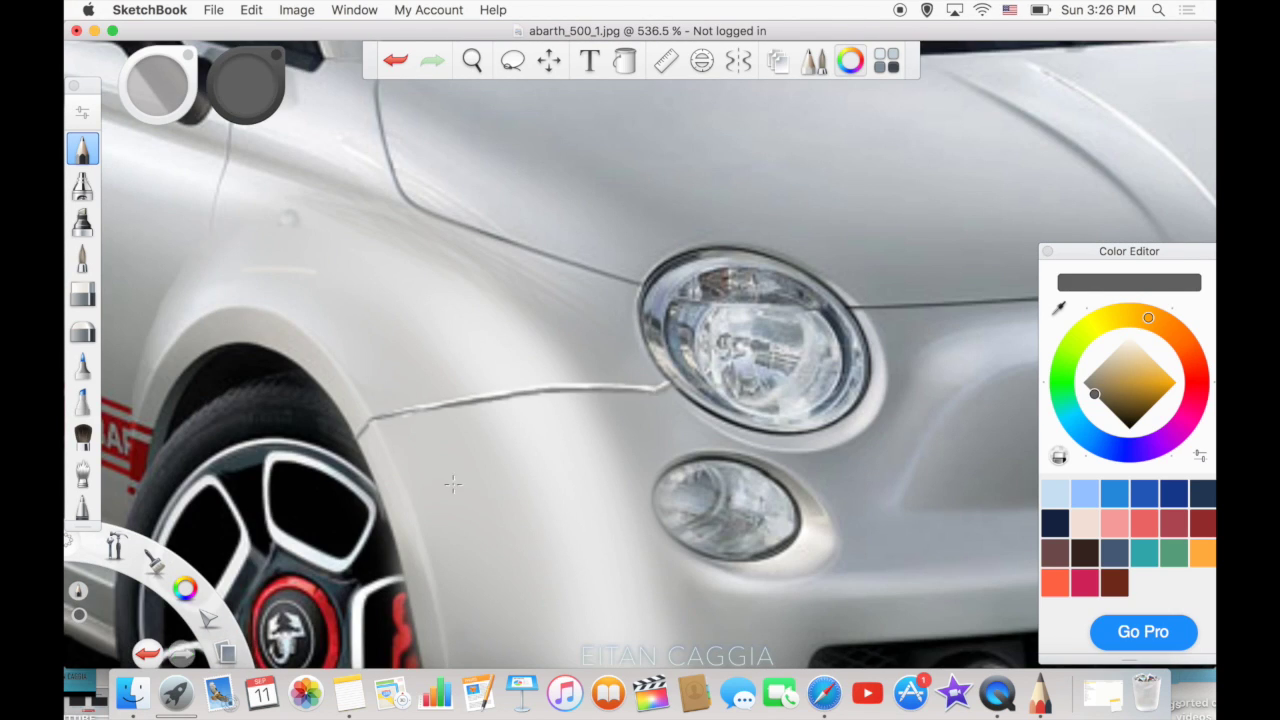
Try a light stroke along the sill, undo it, and smudge the white sill highlight.
scroll(453, 484, "down", 5)
scroll(345, 300, "up", 5)
left_click(600, 545, "alt")
left_click_drag(600, 545, 385, 445)
left_click(395, 60)
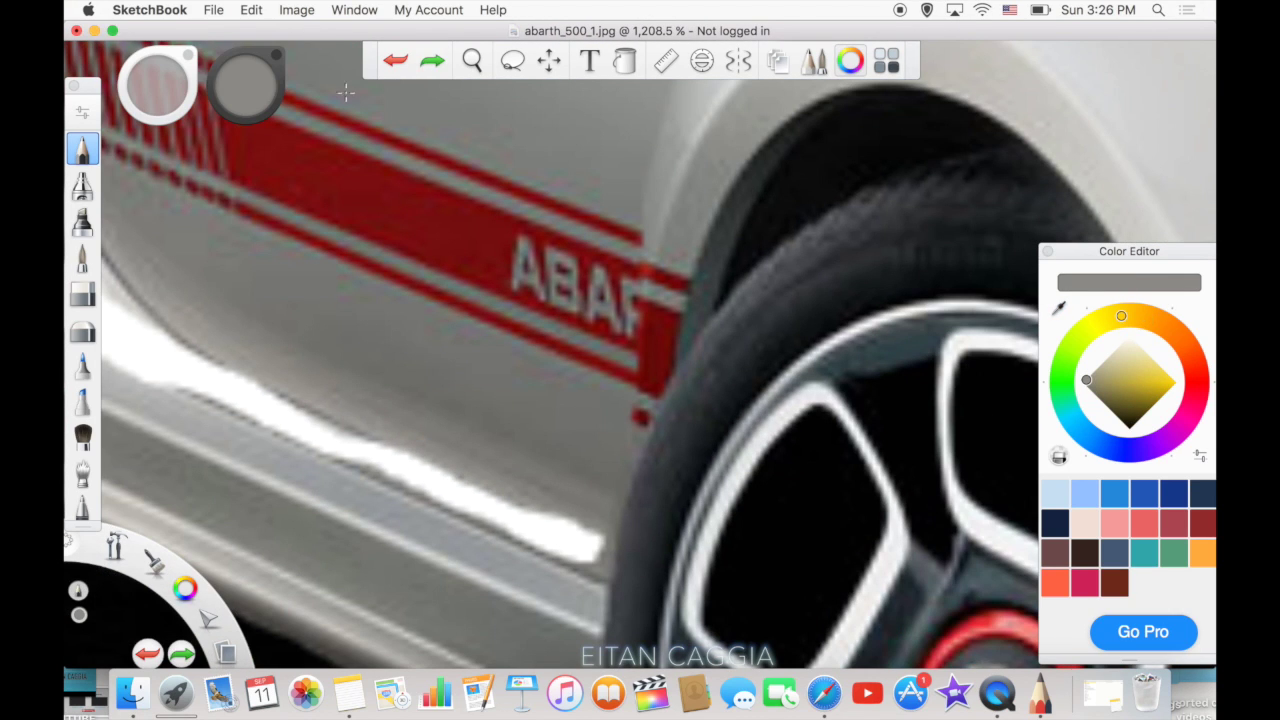
left_click(82, 472)
left_click_drag(440, 485, 290, 420)
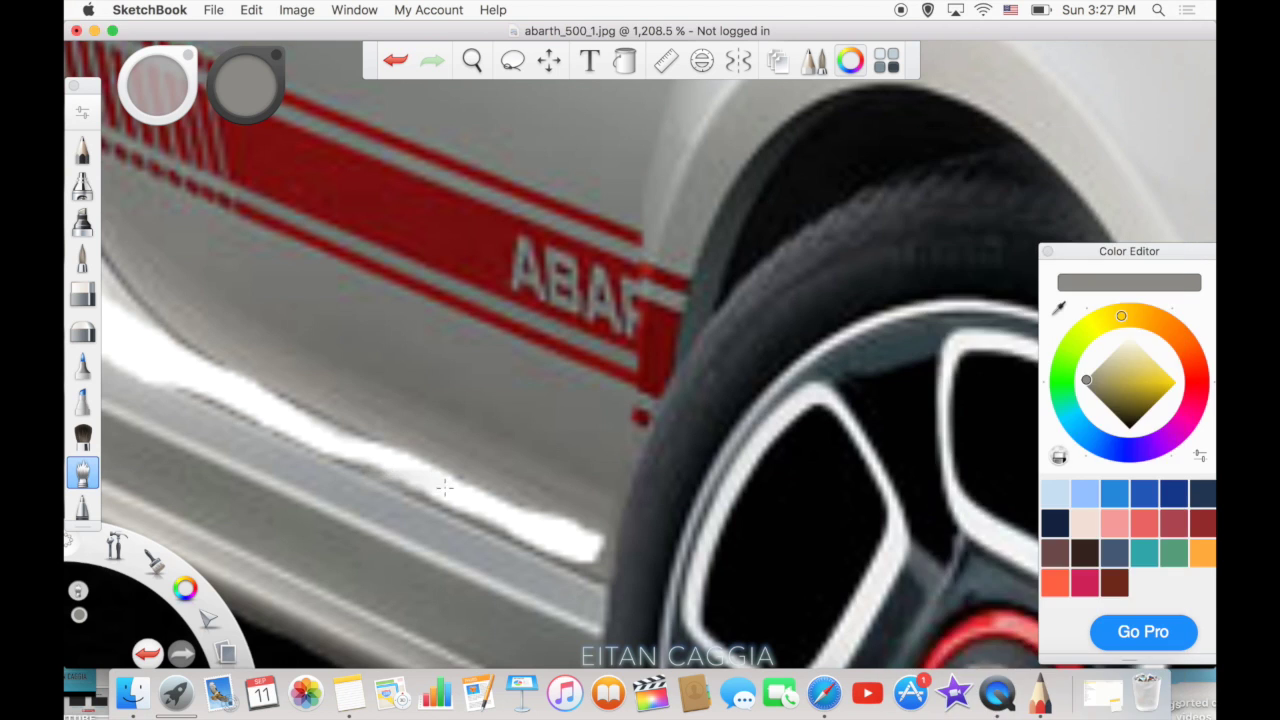
left_click_drag(530, 545, 330, 420)
Finish smudging the sill highlight and sample a light grey from the car body.
left_click(395, 62)
left_click(82, 185)
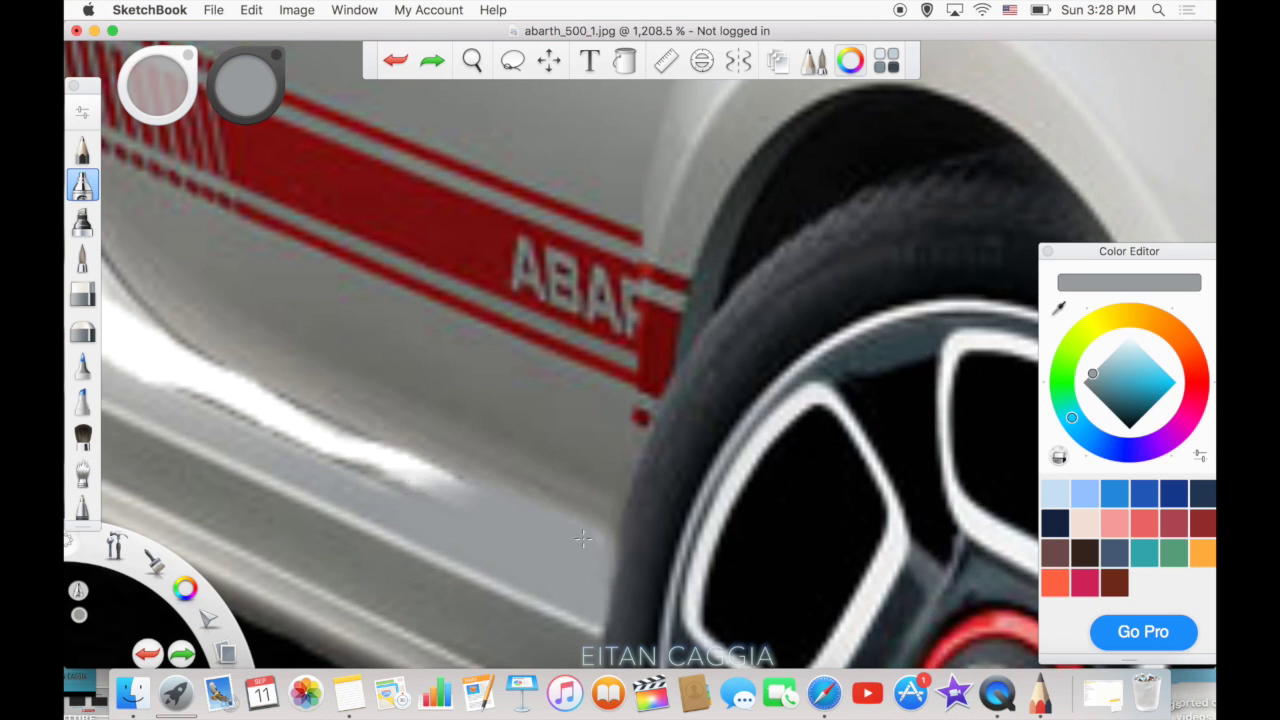
scroll(355, 403, "down", 1)
scroll(355, 403, "down", 5)
left_click(350, 381, "alt")
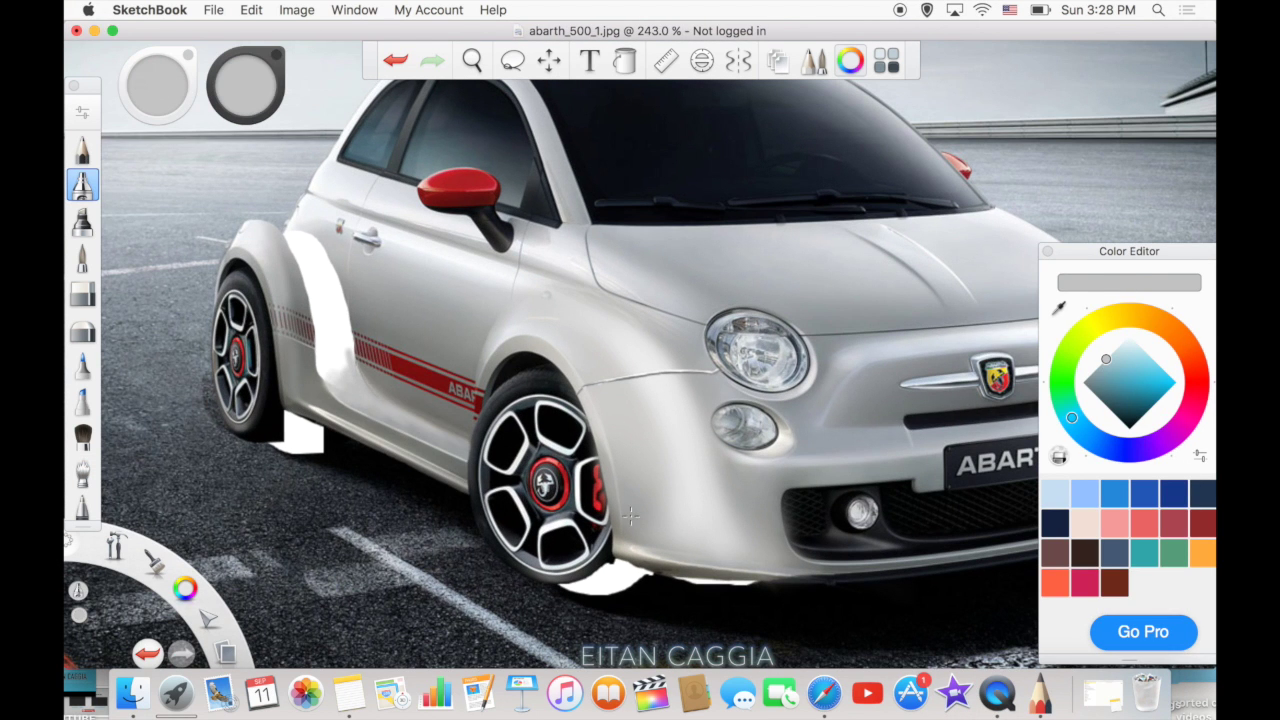
Lasso the side-stripe section near the rear wheel and sample body greys from the hood.
key("l")
left_click_drag(348, 332, 352, 336)
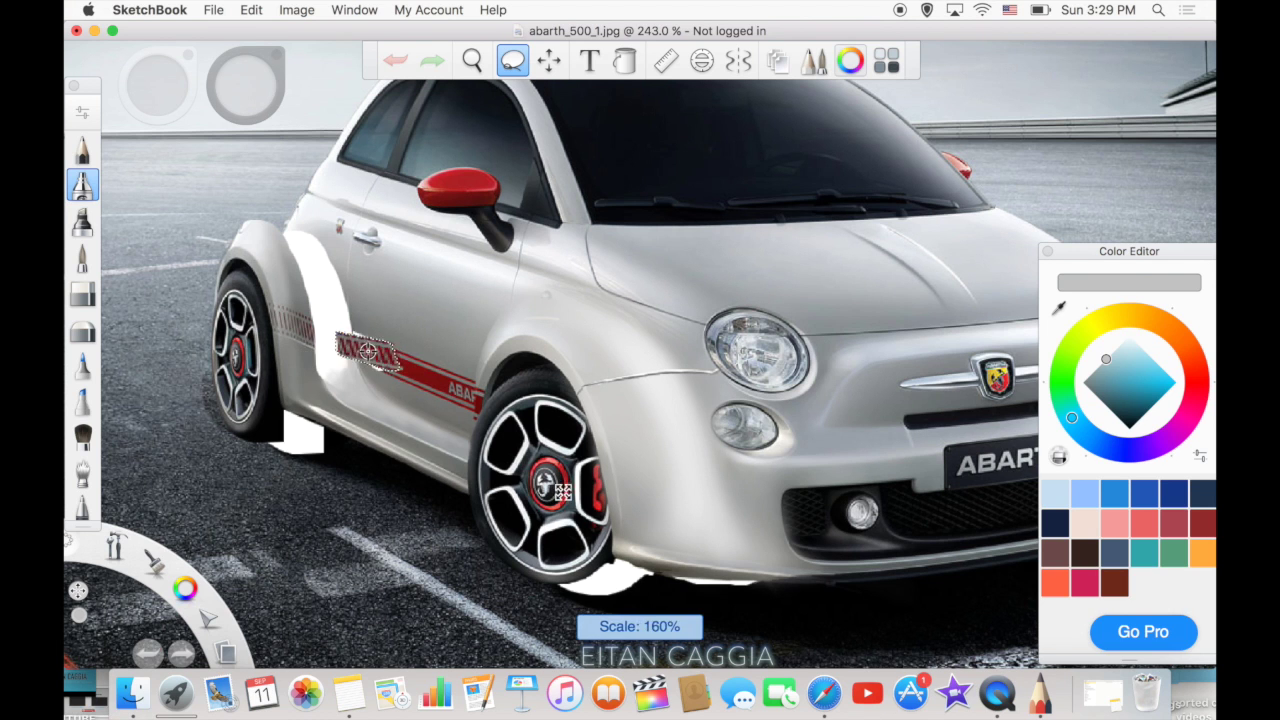
left_click_drag(312, 447, 247, 529)
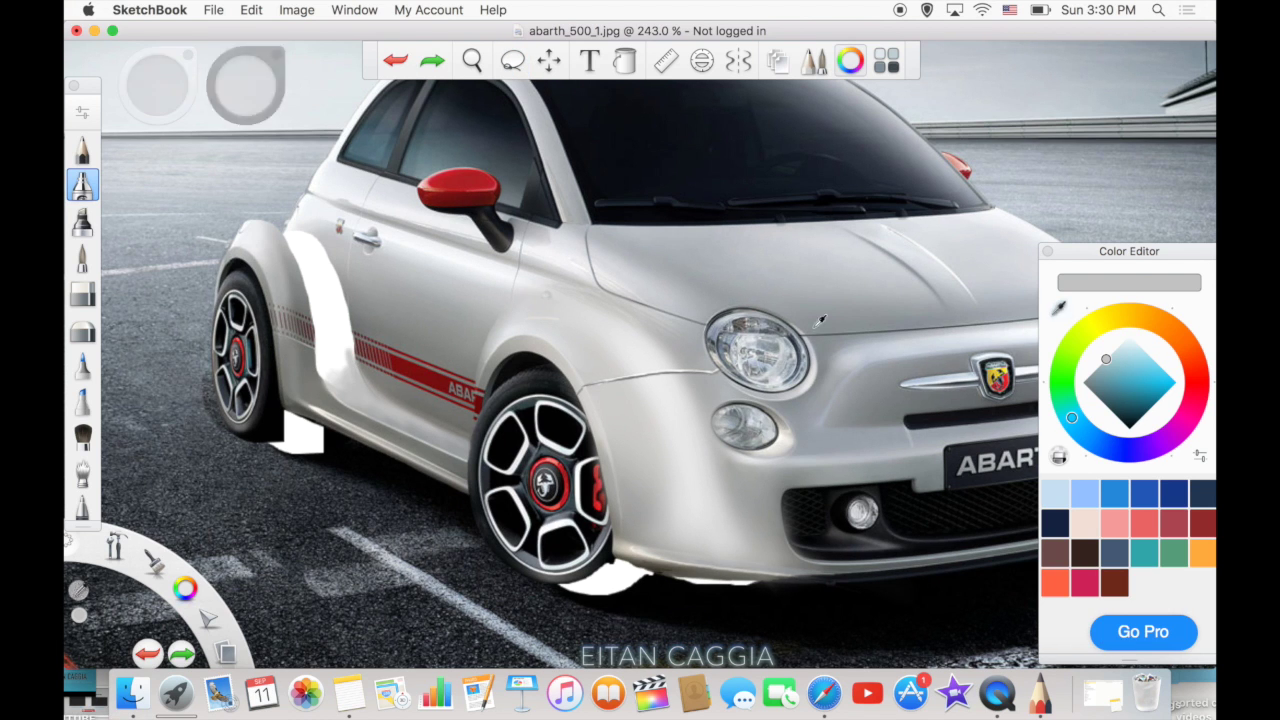
left_click(762, 314, "alt")
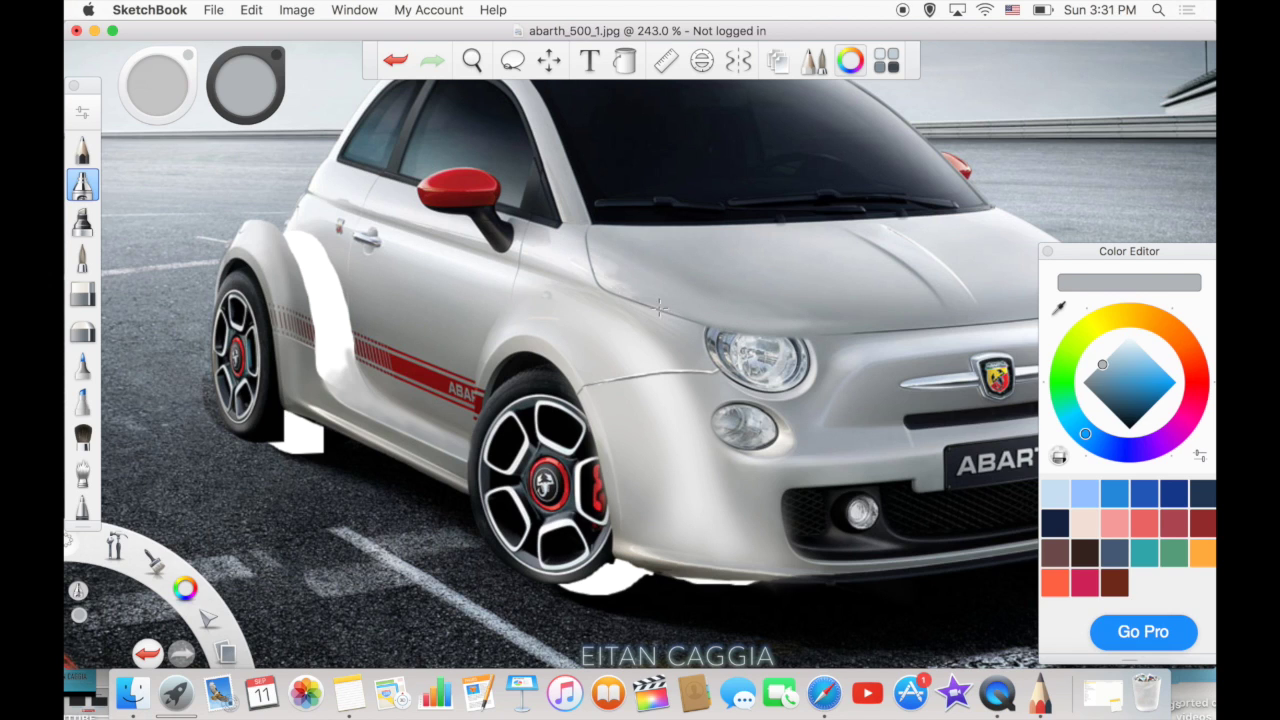
left_click(630, 276, "alt")
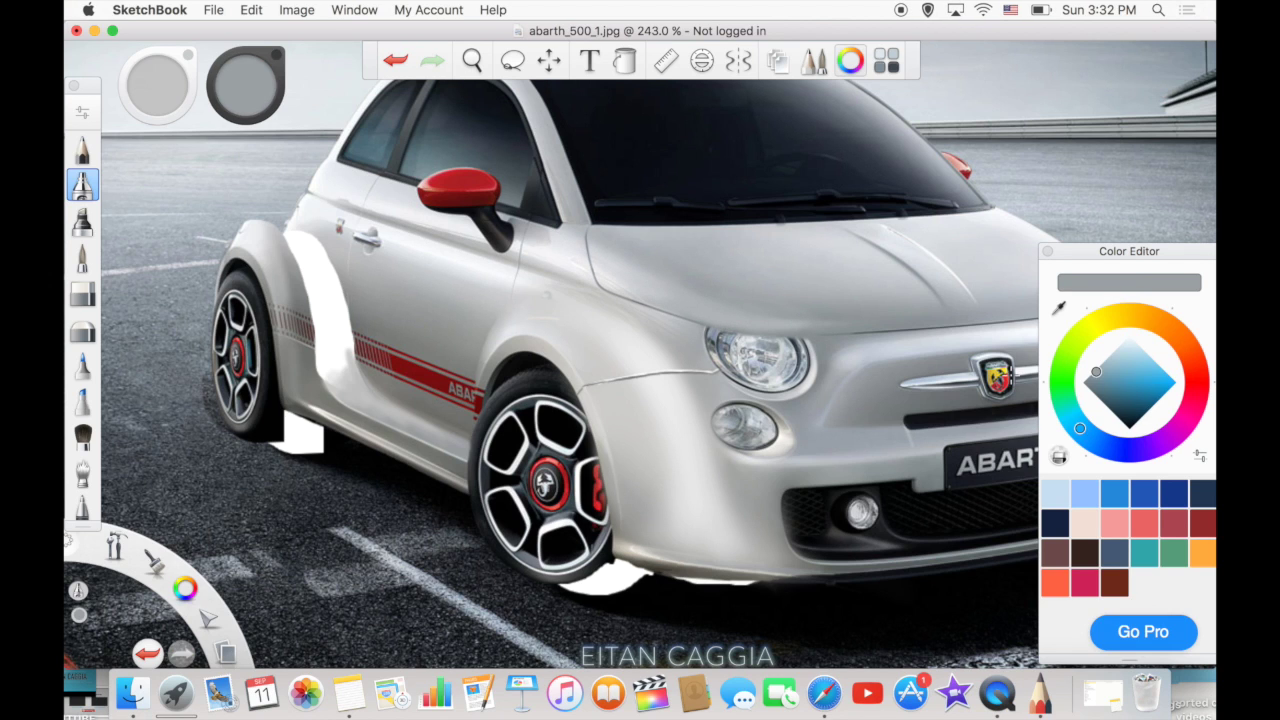
Paint black shadow over the white patches under the car with the pencil, undoing one stroke.
key("p")
left_click(720, 592, "alt")
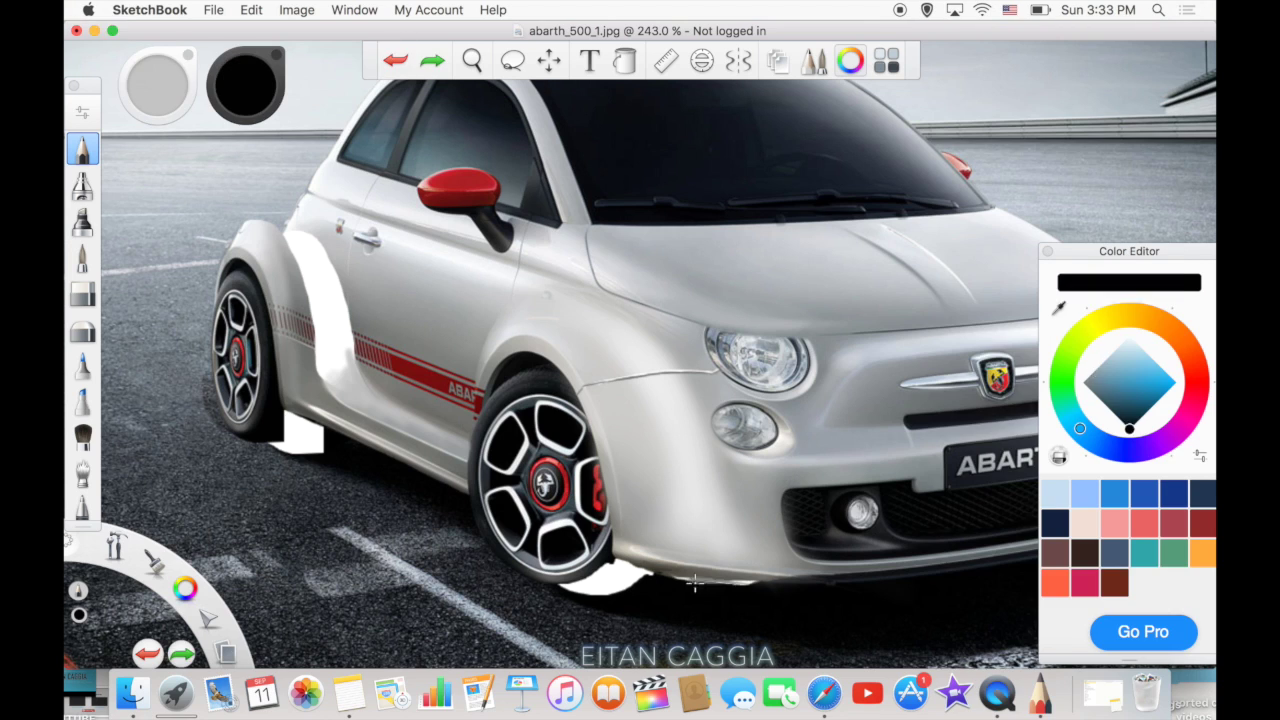
left_click_drag(772, 584, 594, 592)
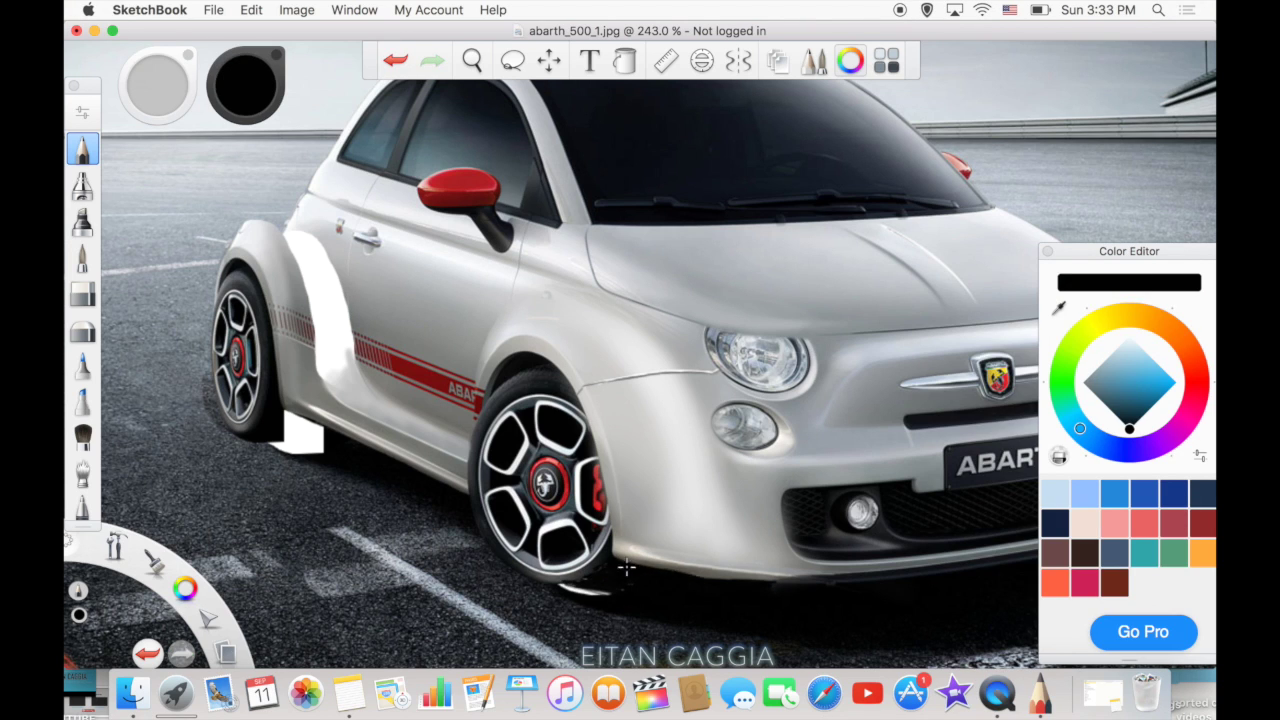
key("ctrl+z")
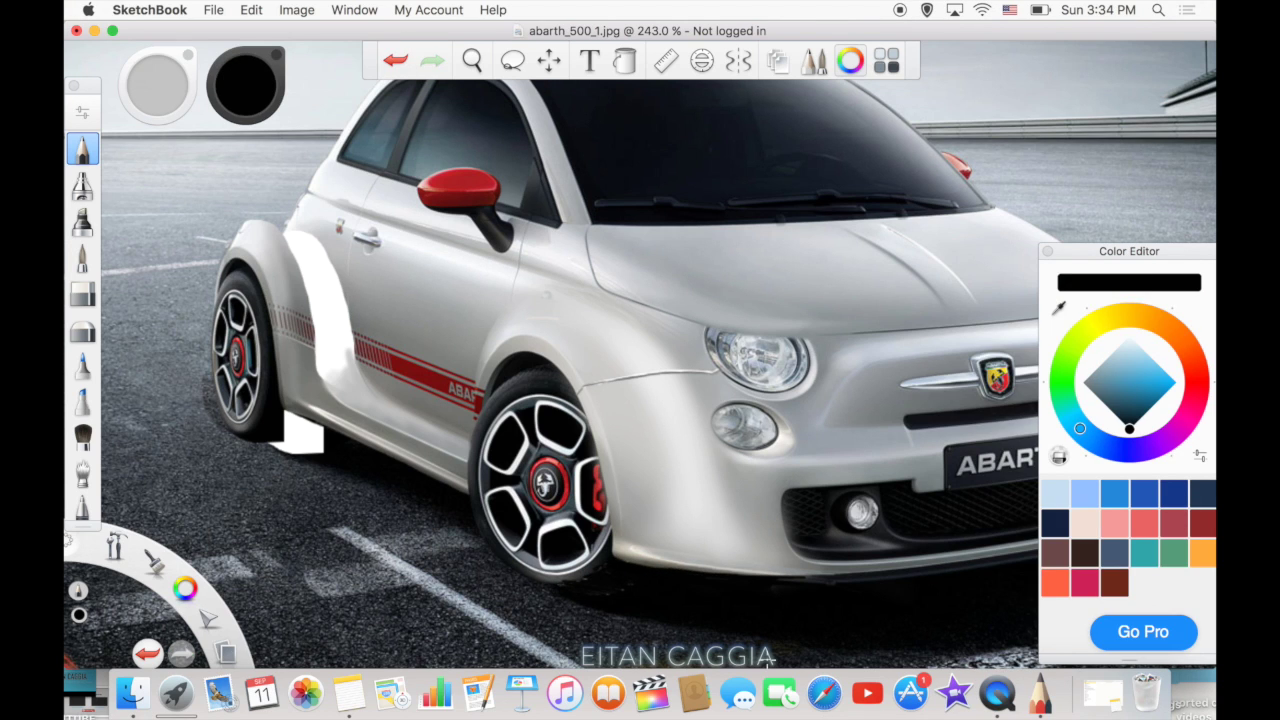
Sample the door's light grey and soften the white edge of the rear flare.
key("m")
left_click(445, 257, "alt")
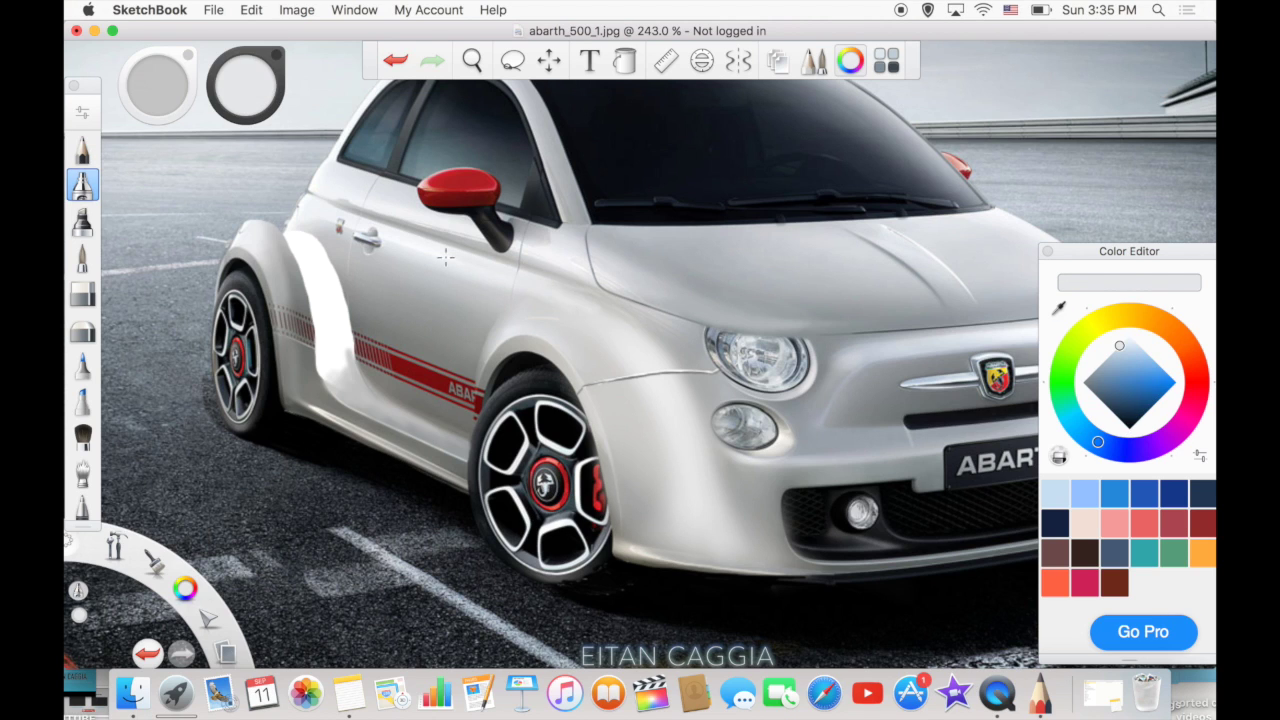
key("b")
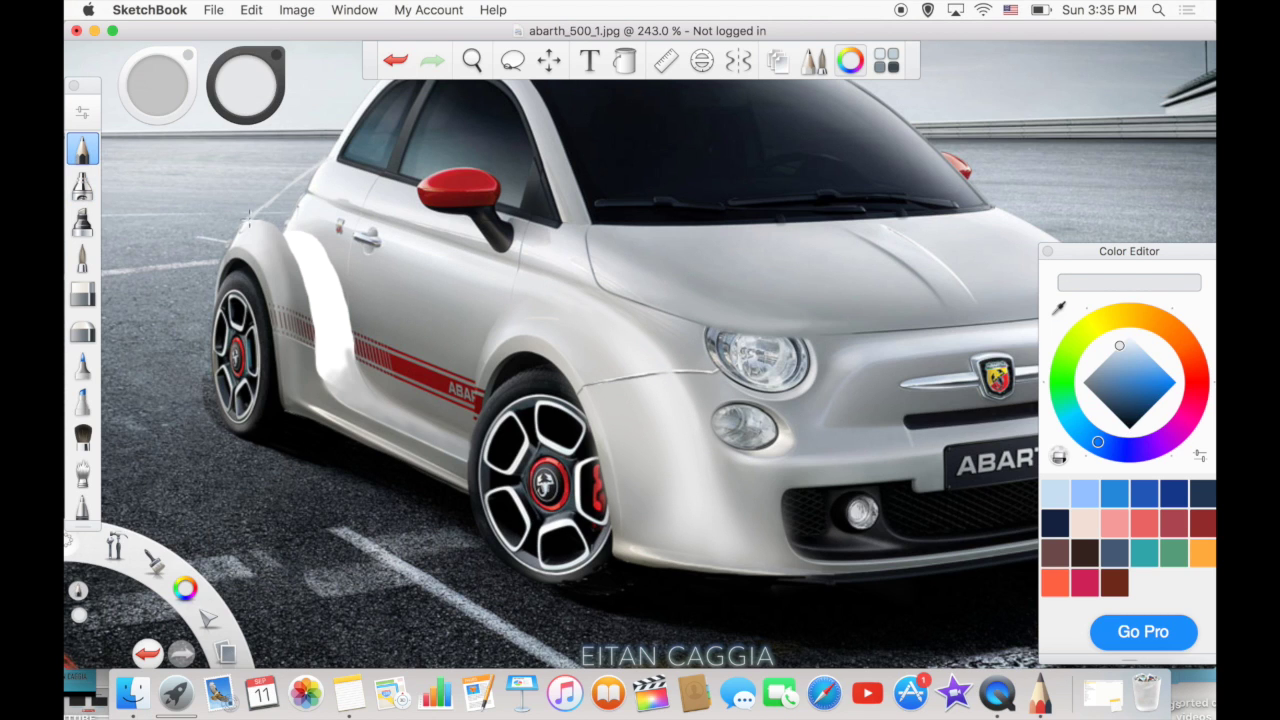
left_click_drag(318, 380, 314, 254)
Compare grey door shading with undo and redo, then shade the door in darker grey.
key("m")
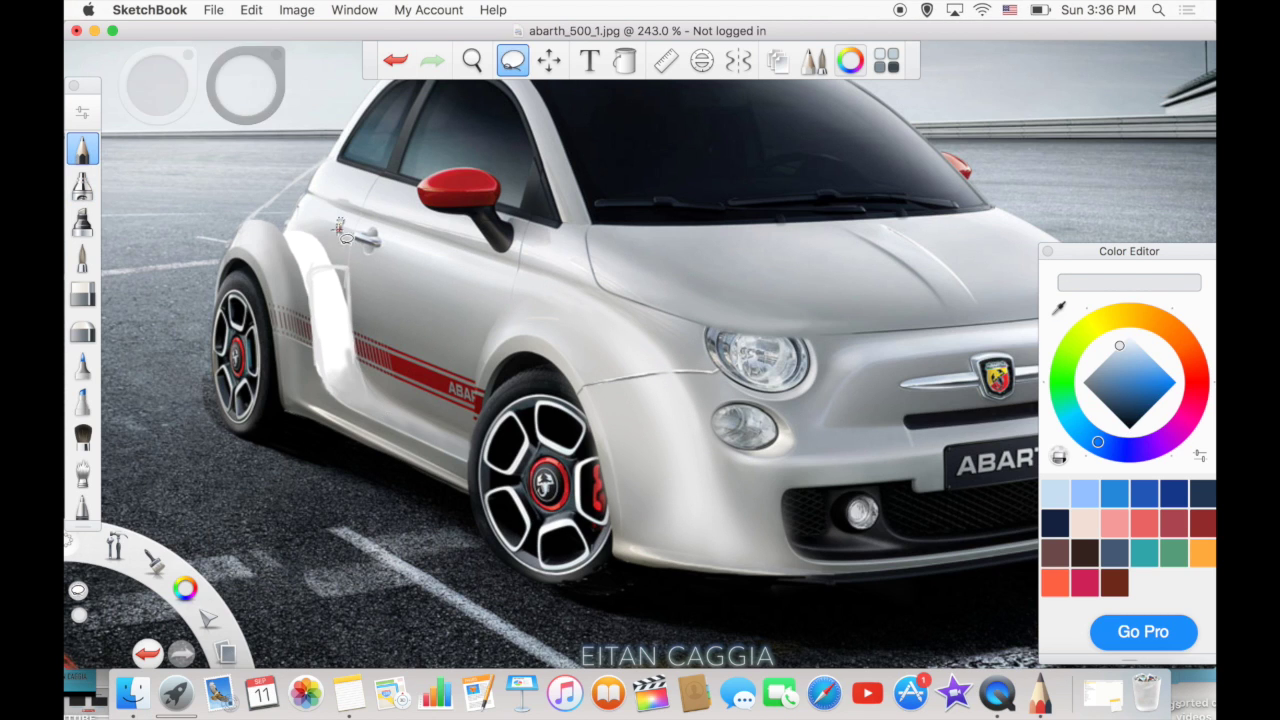
key("ctrl+z")
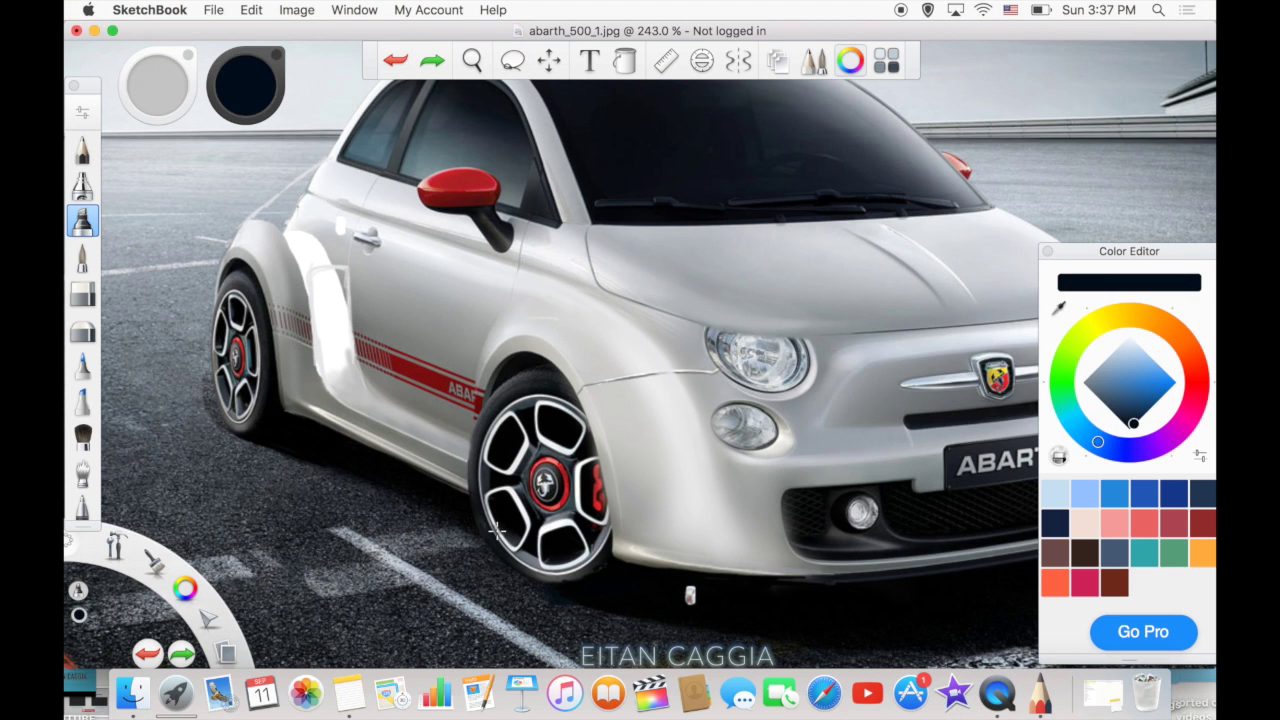
key("ctrl+shift+z")
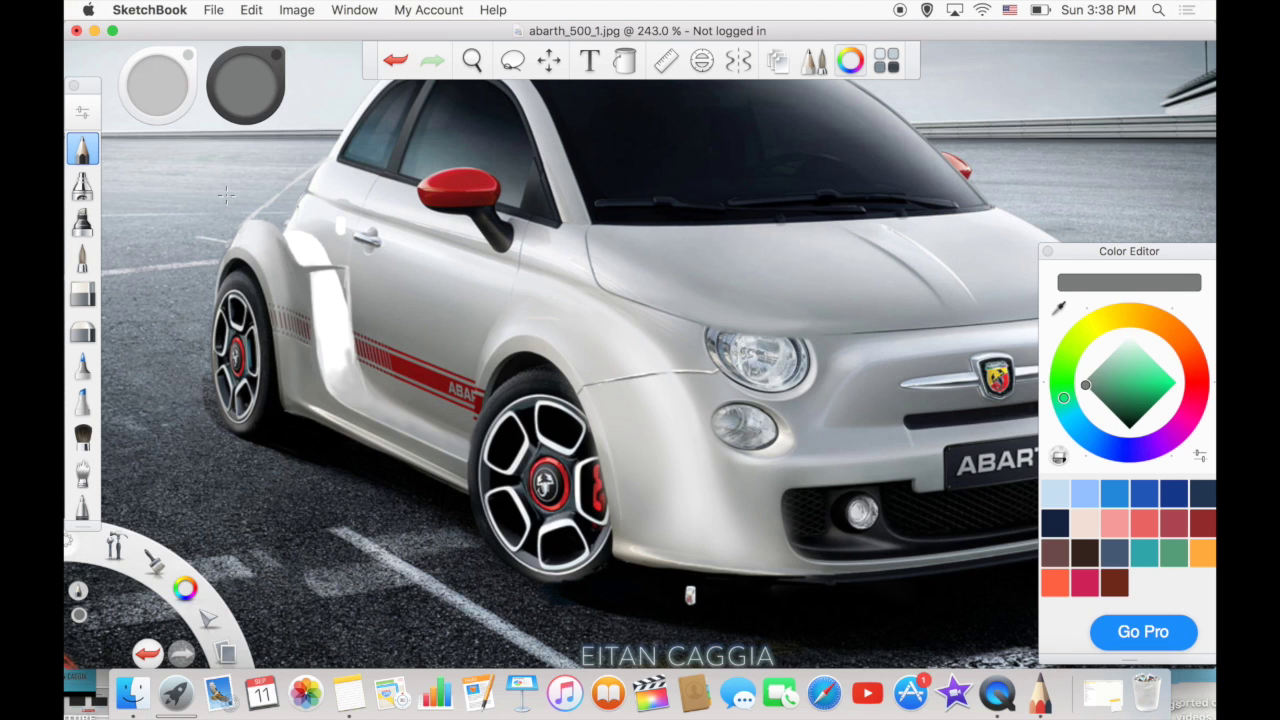
key("ctrl+z")
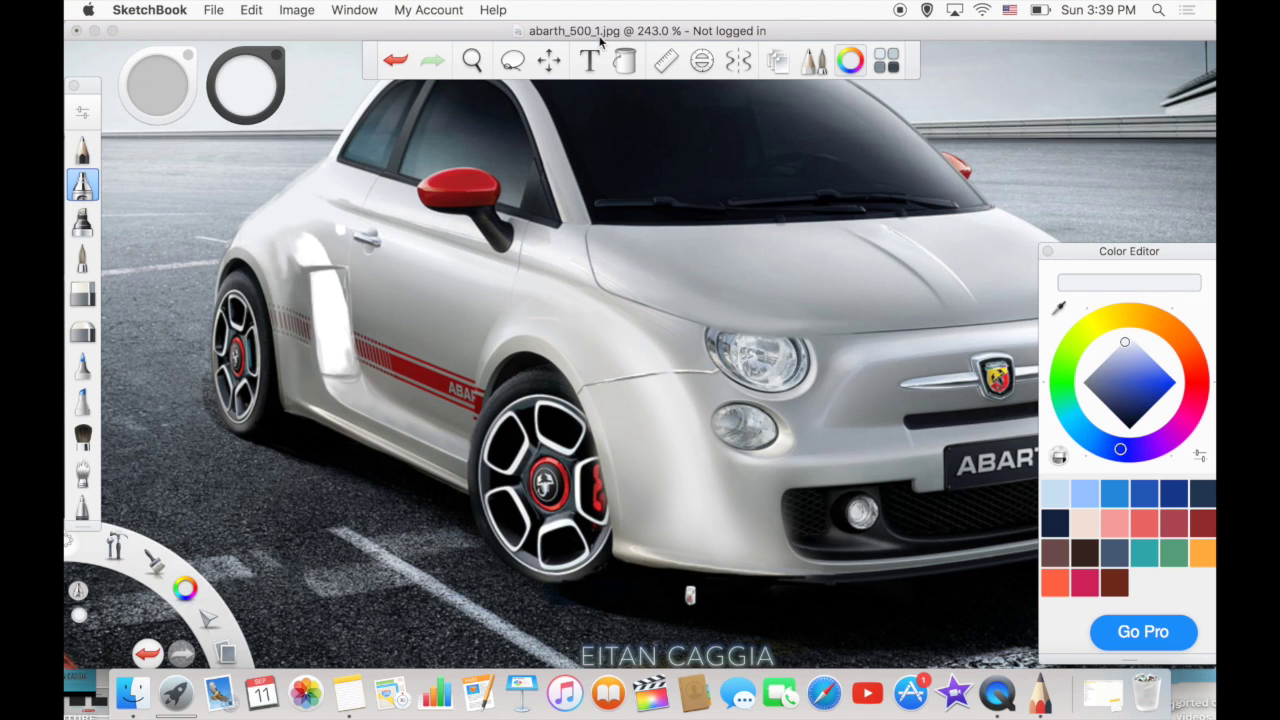
key("ctrl+shift+z")
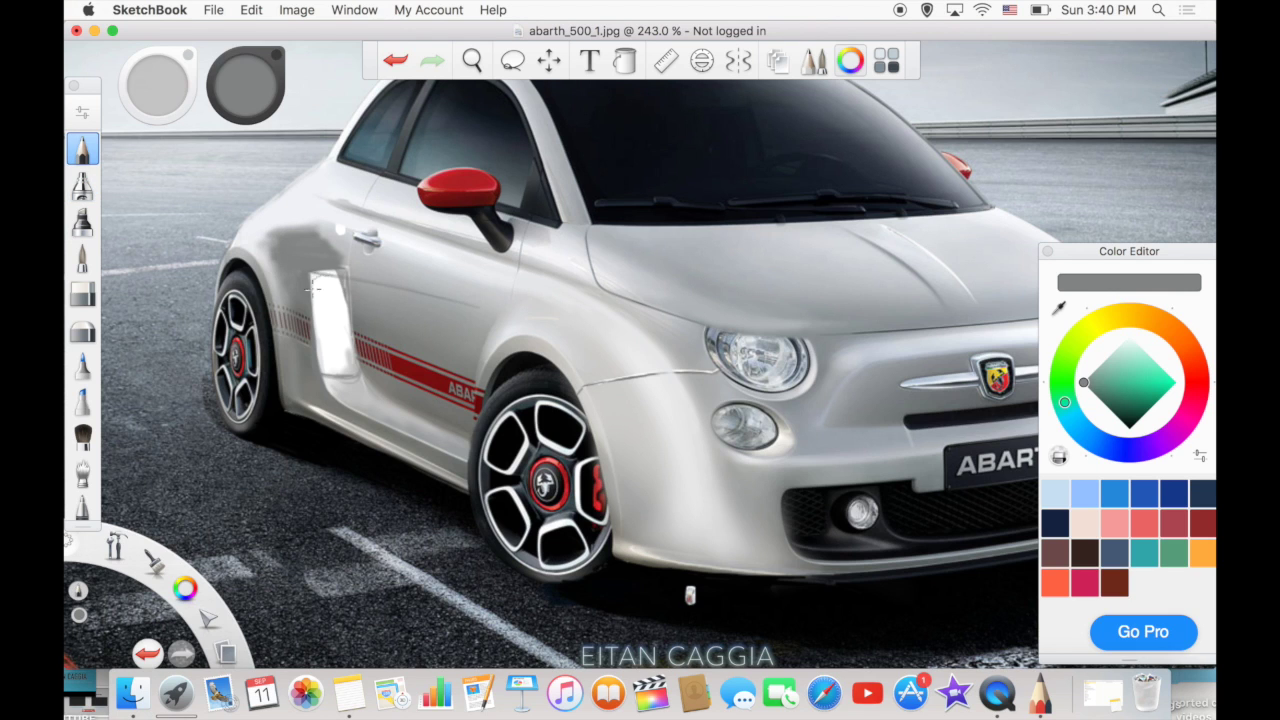
key("ctrl+z")
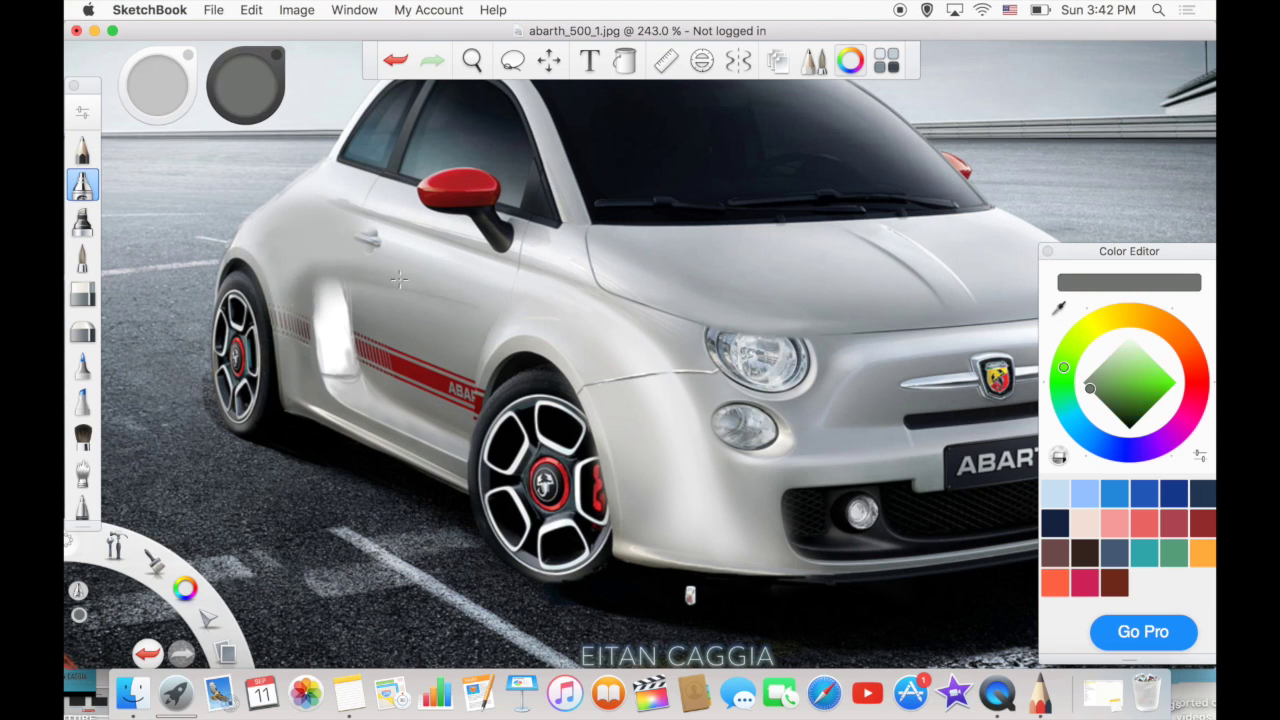
left_click_drag(380, 298, 533, 336)
Undo the recent body shading and add a dark grey stroke along the door highlight.
key("ctrl+z")
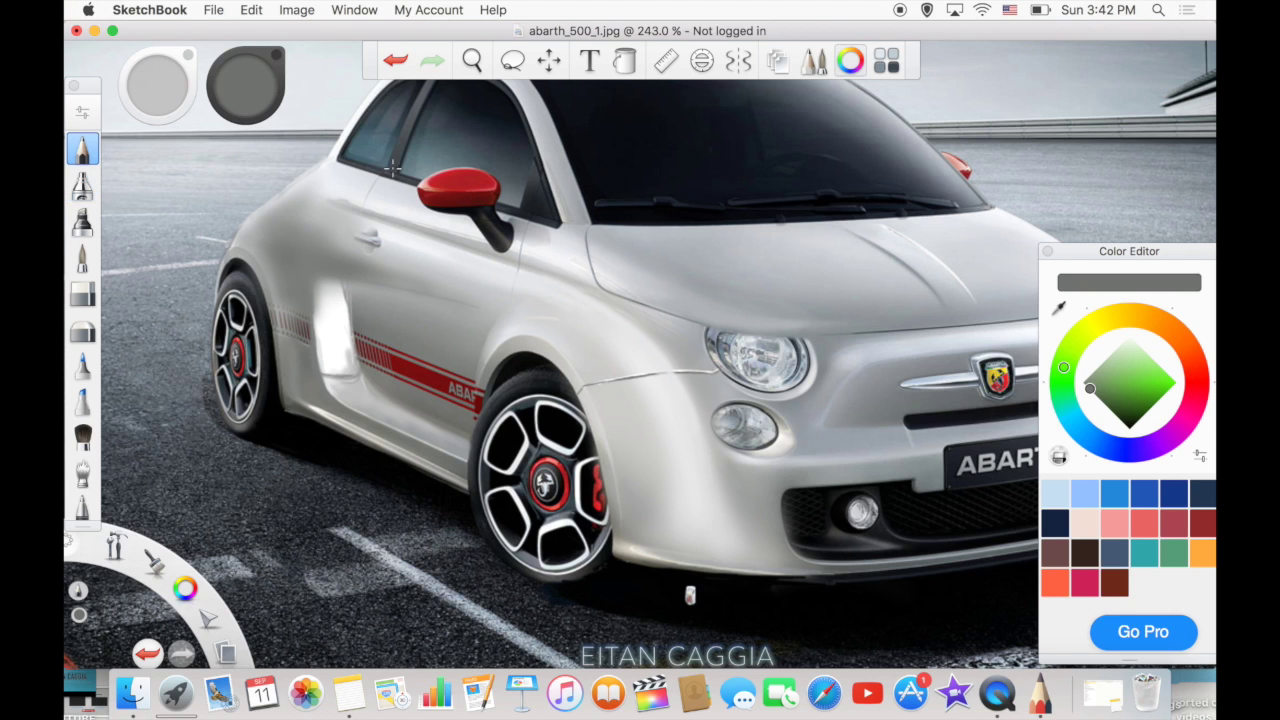
key("ctrl+z")
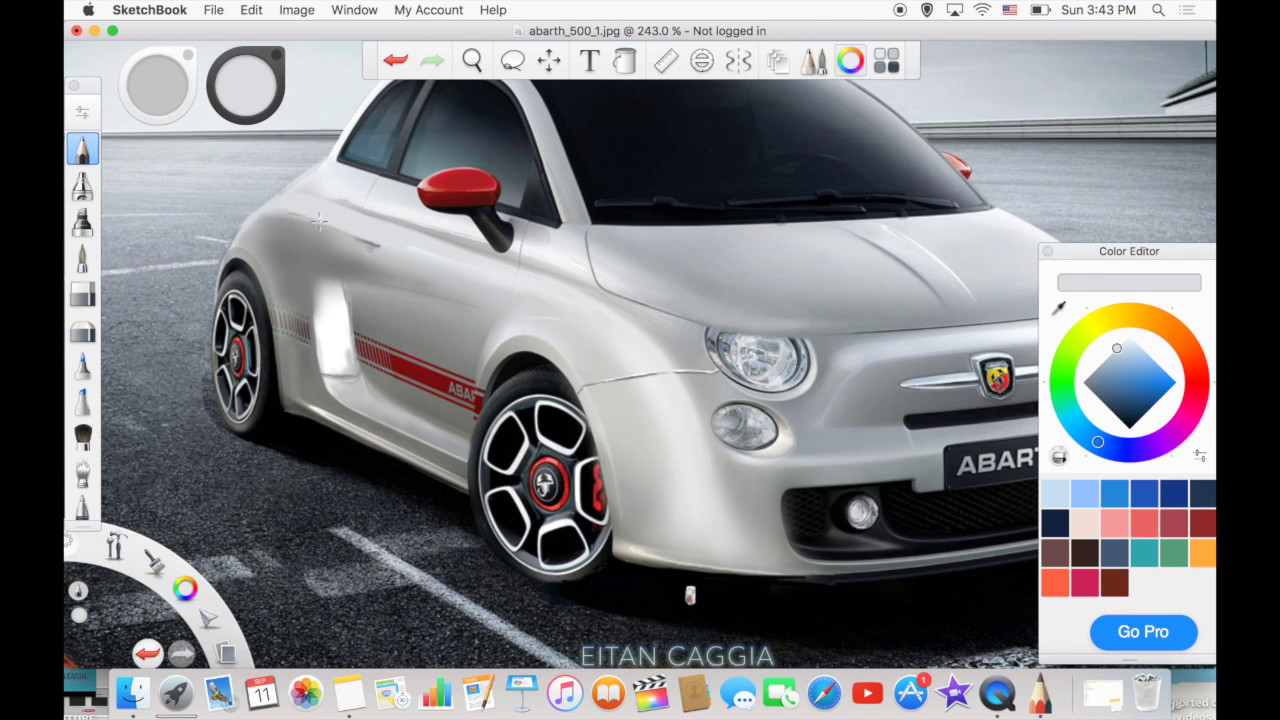
key("ctrl+z")
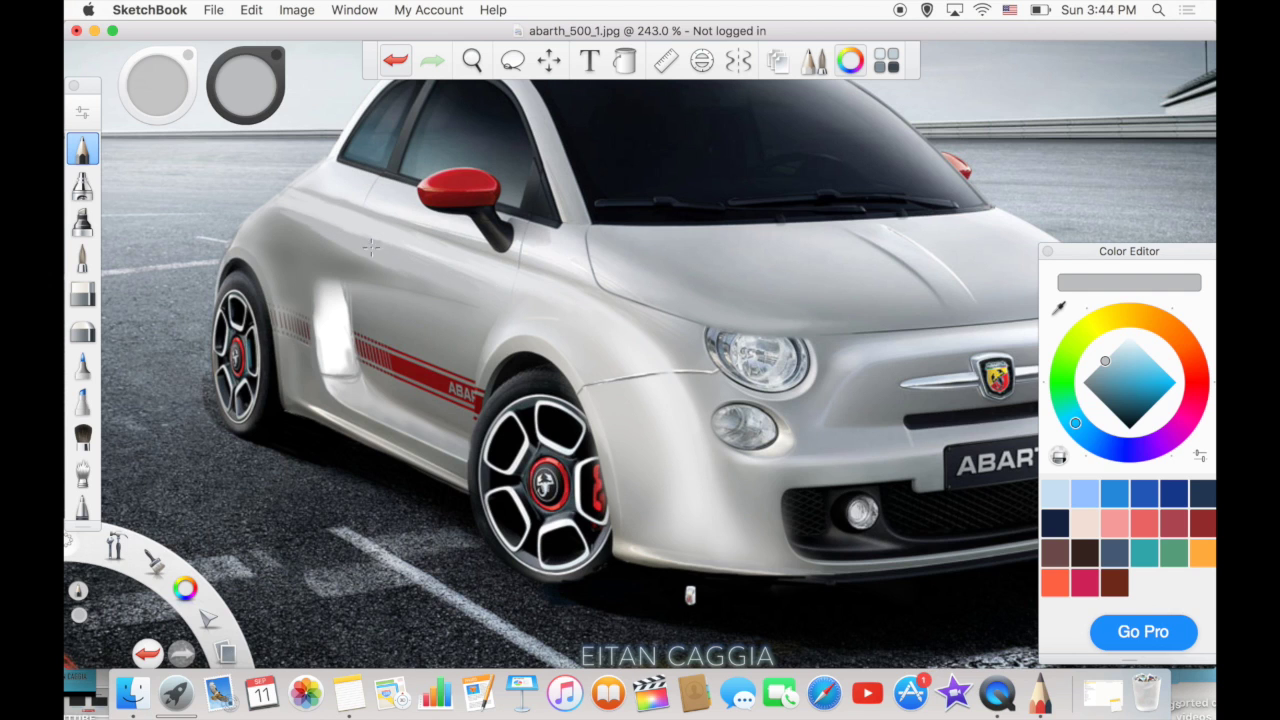
key("ctrl+z")
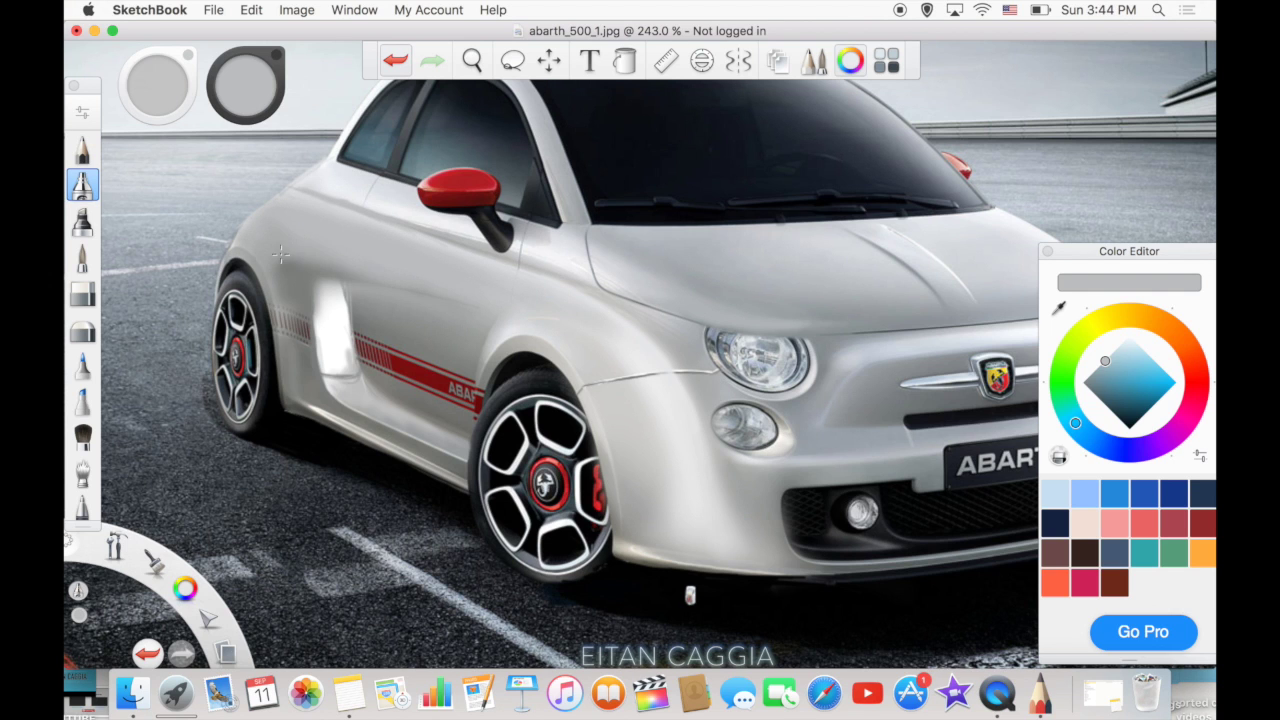
key("ctrl+z")
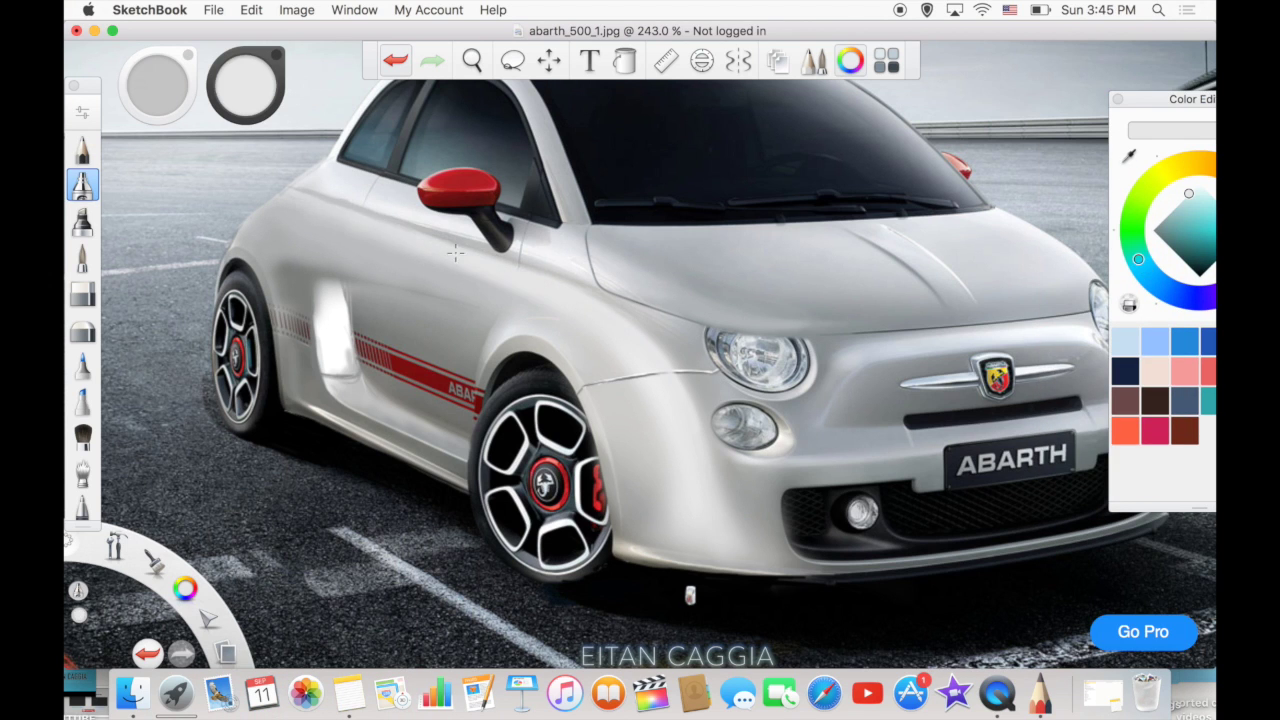
key("ctrl+z")
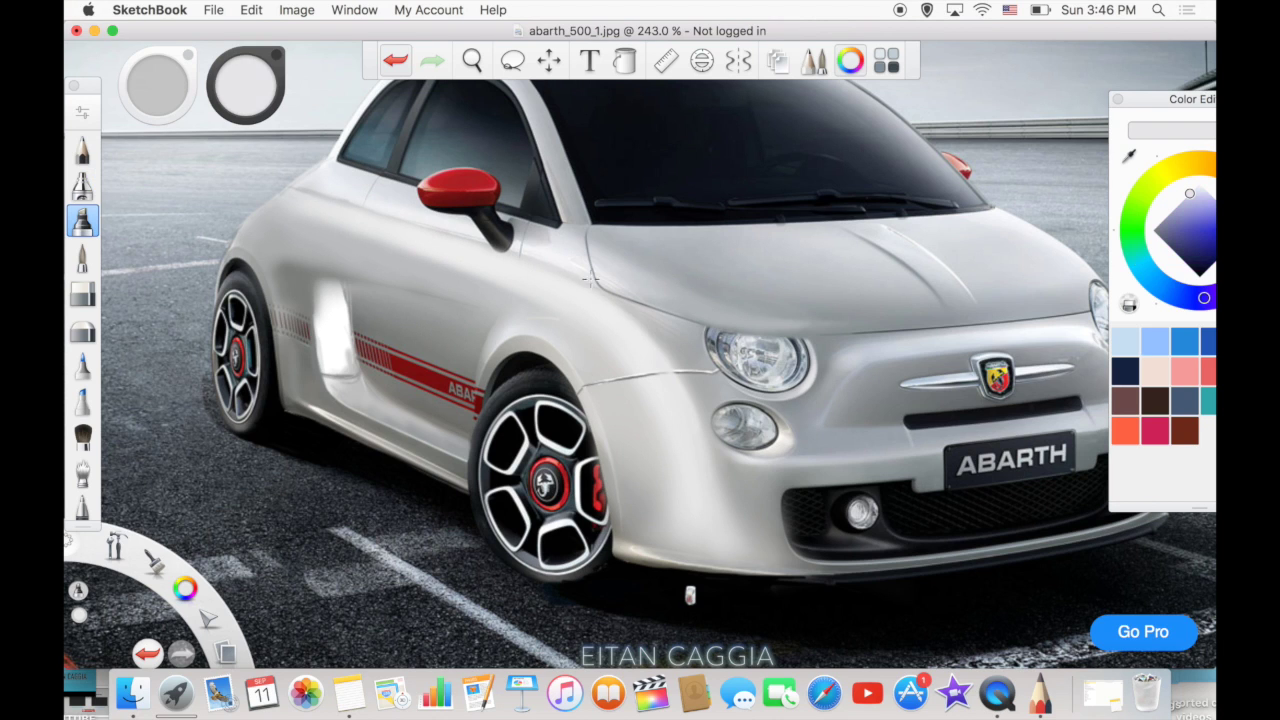
key("ctrl+z")
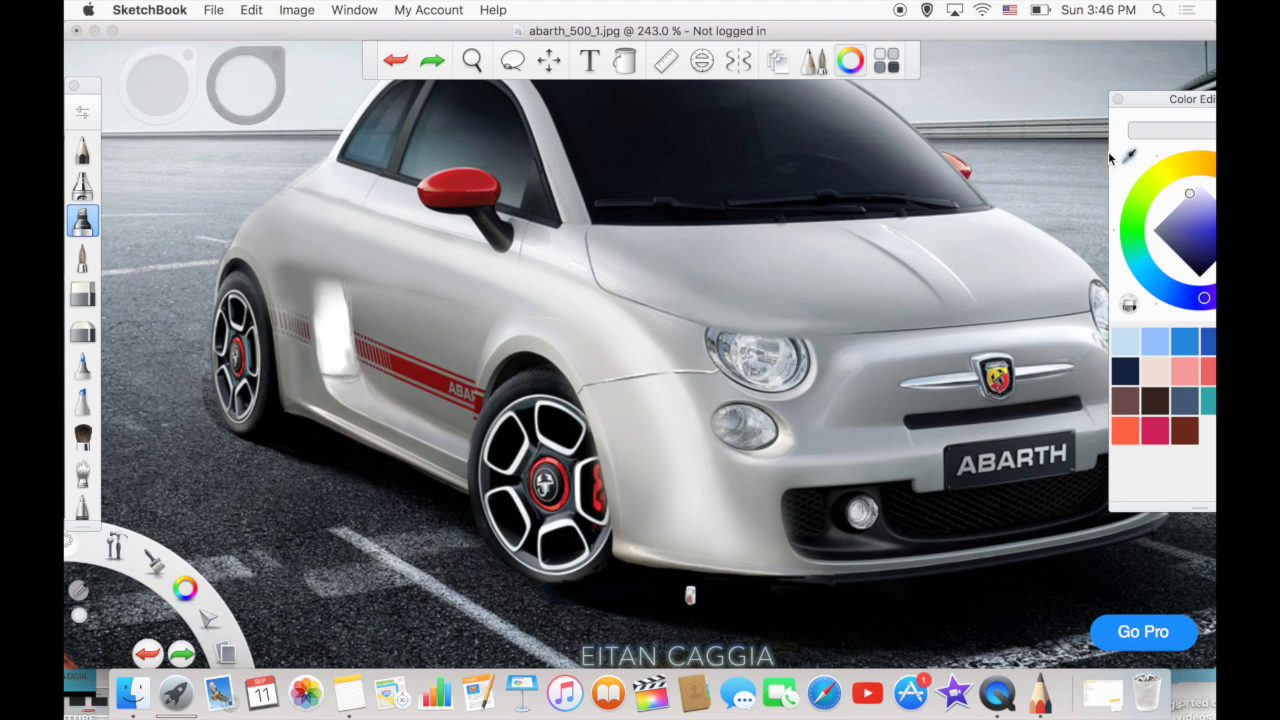
key("ctrl+z")
left_click_drag(425, 292, 313, 340)
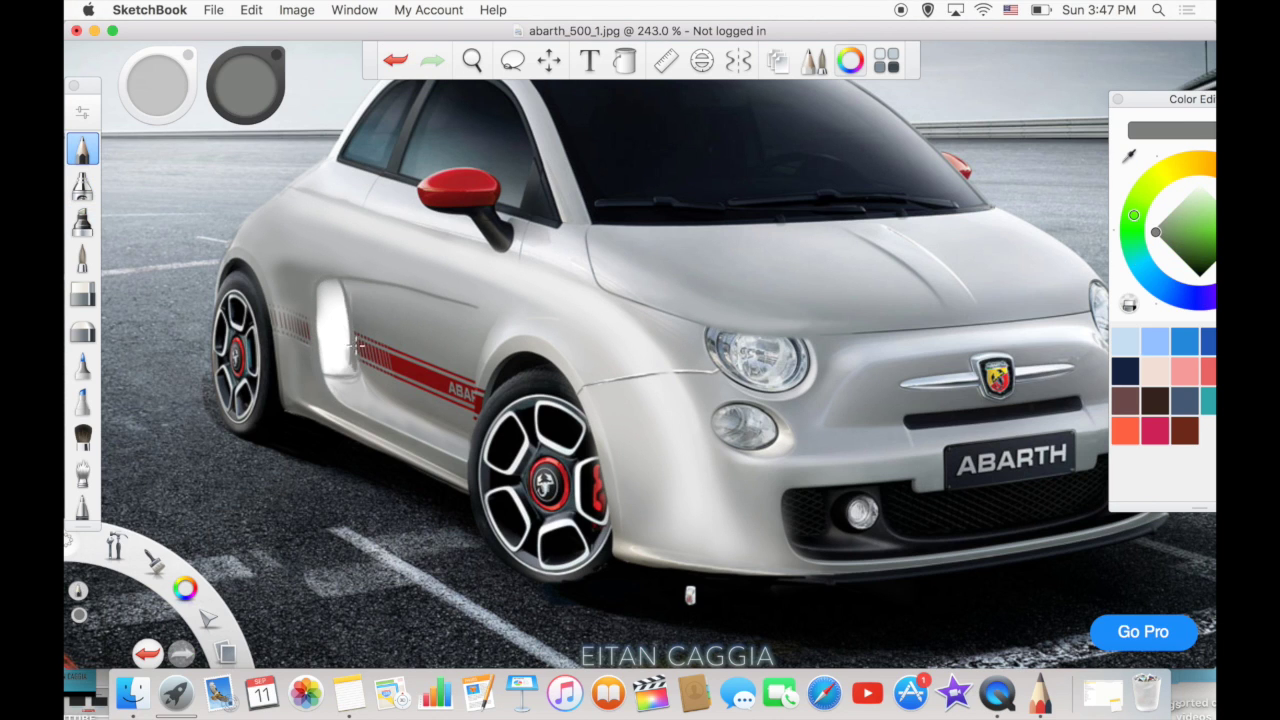
key("ctrl+shift+z")
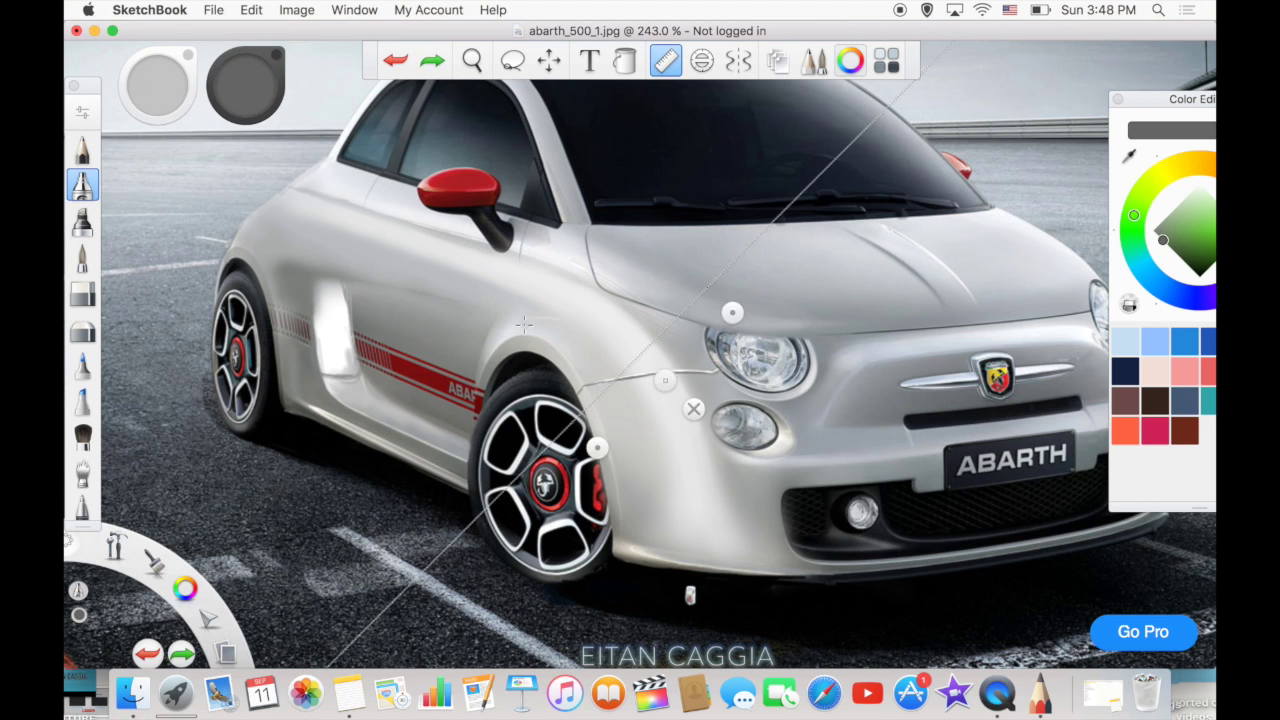
left_click(82, 220)
left_click_drag(310, 365, 510, 391)
key("ctrl+z")
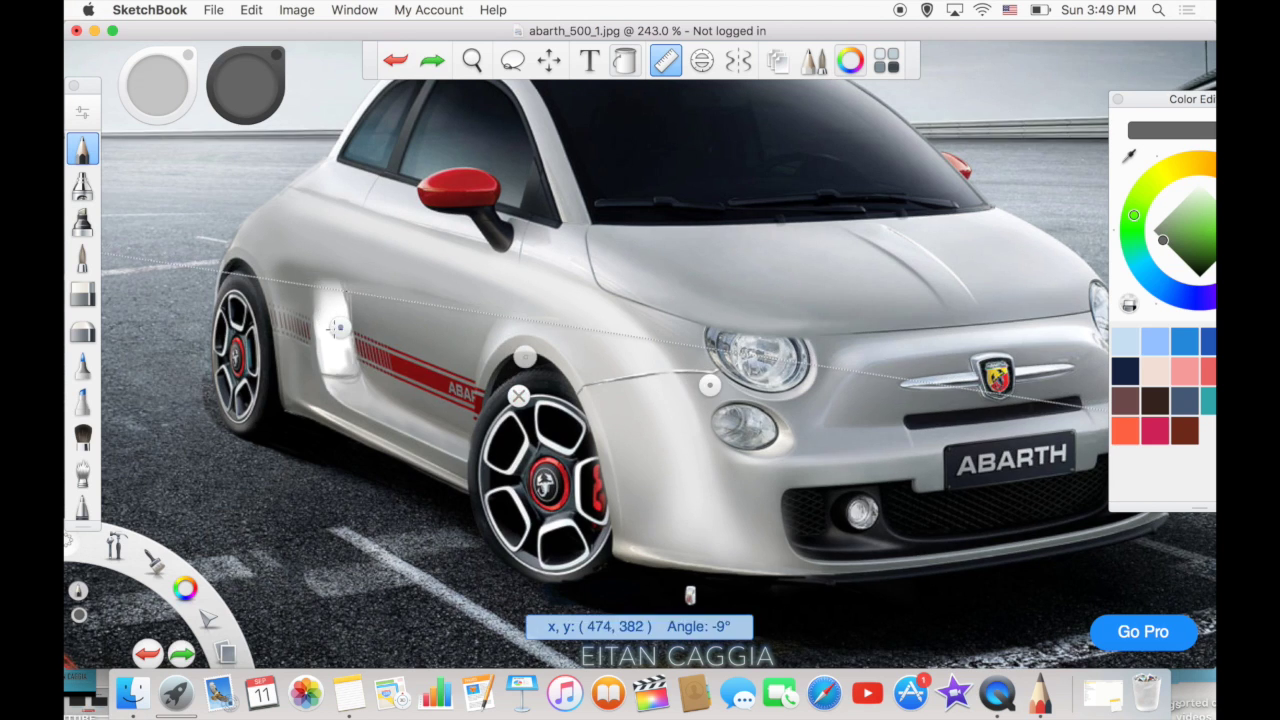
left_click(82, 190)
left_click(340, 268, "alt")
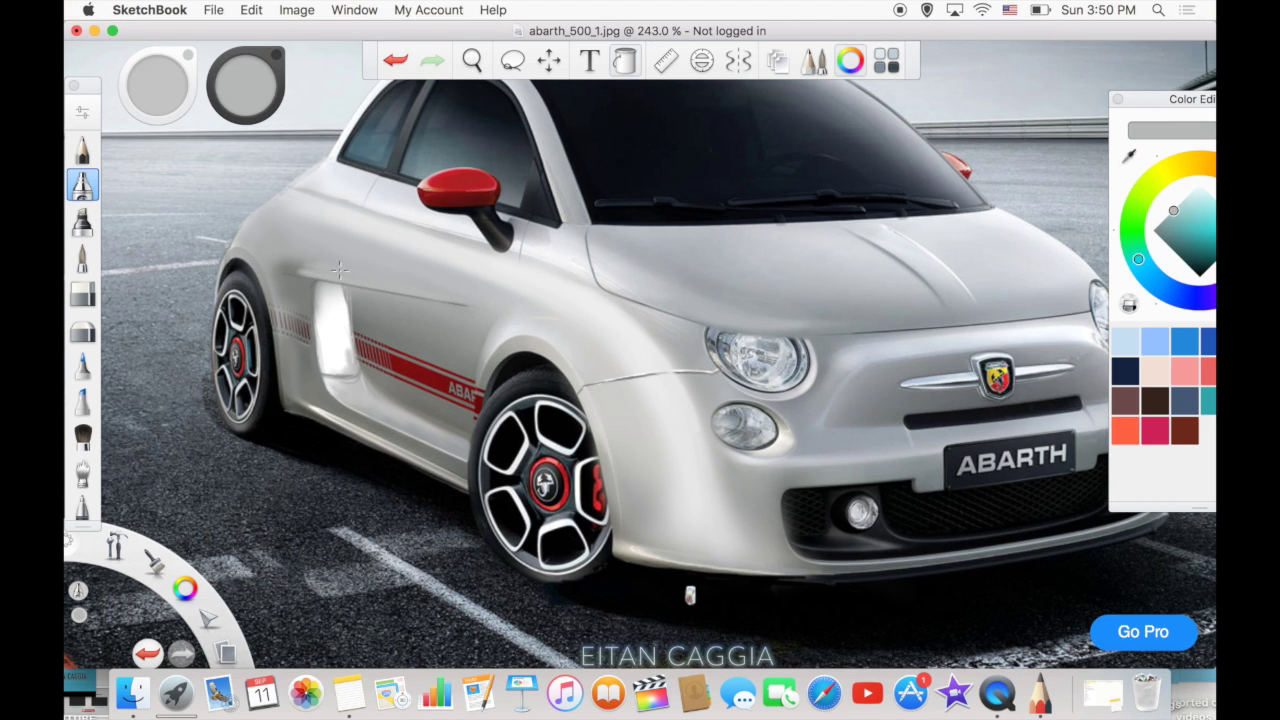
left_click(445, 277, "alt")
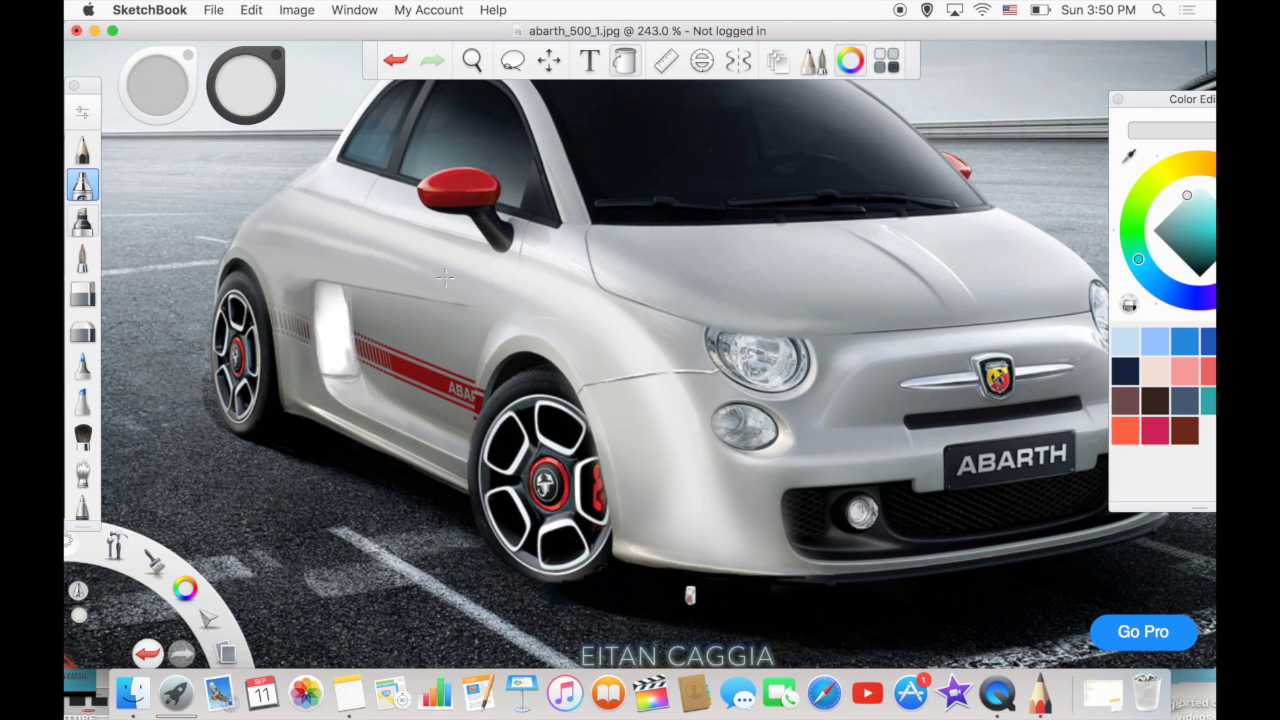
left_click(147, 653)
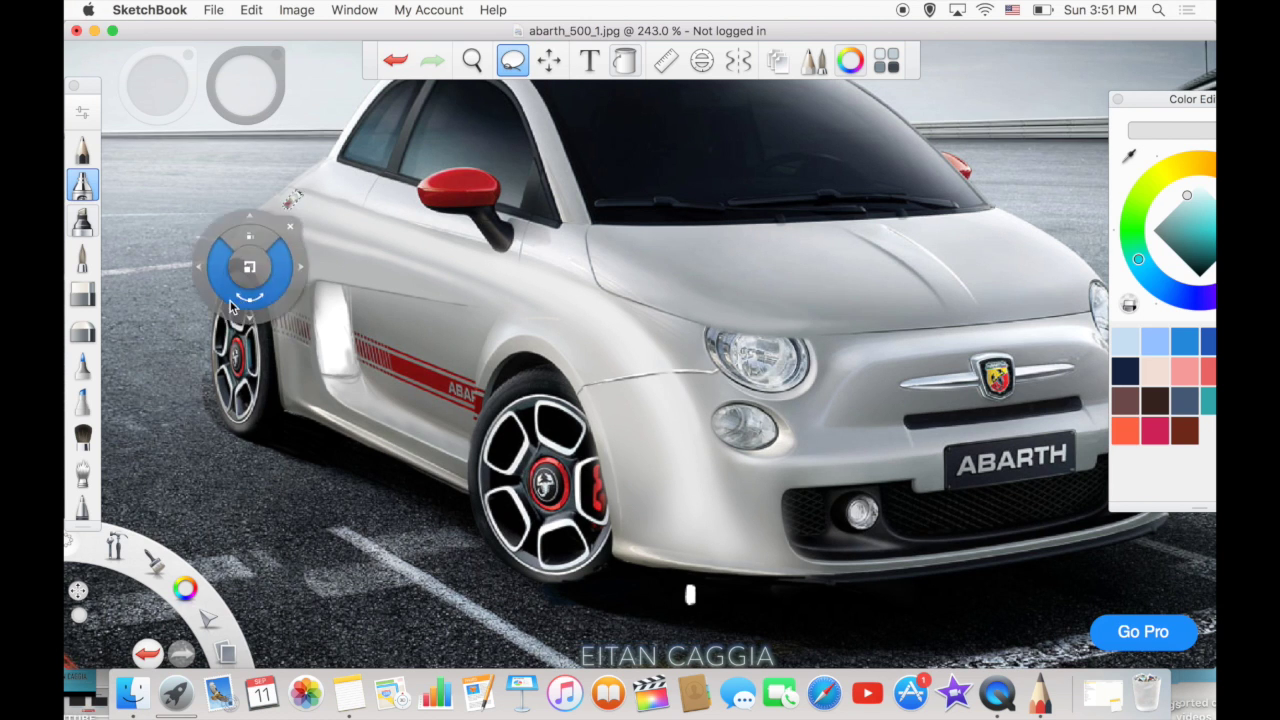
left_click(567, 336, "alt")
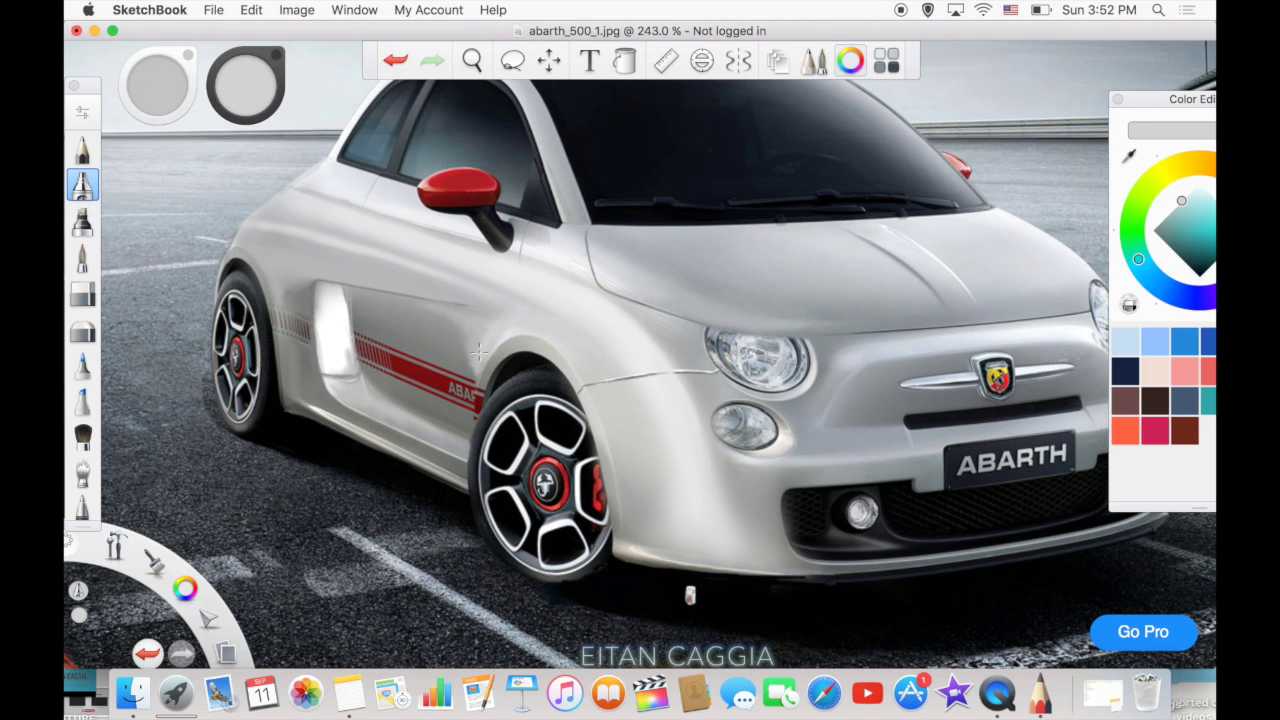
left_click(585, 372, "alt")
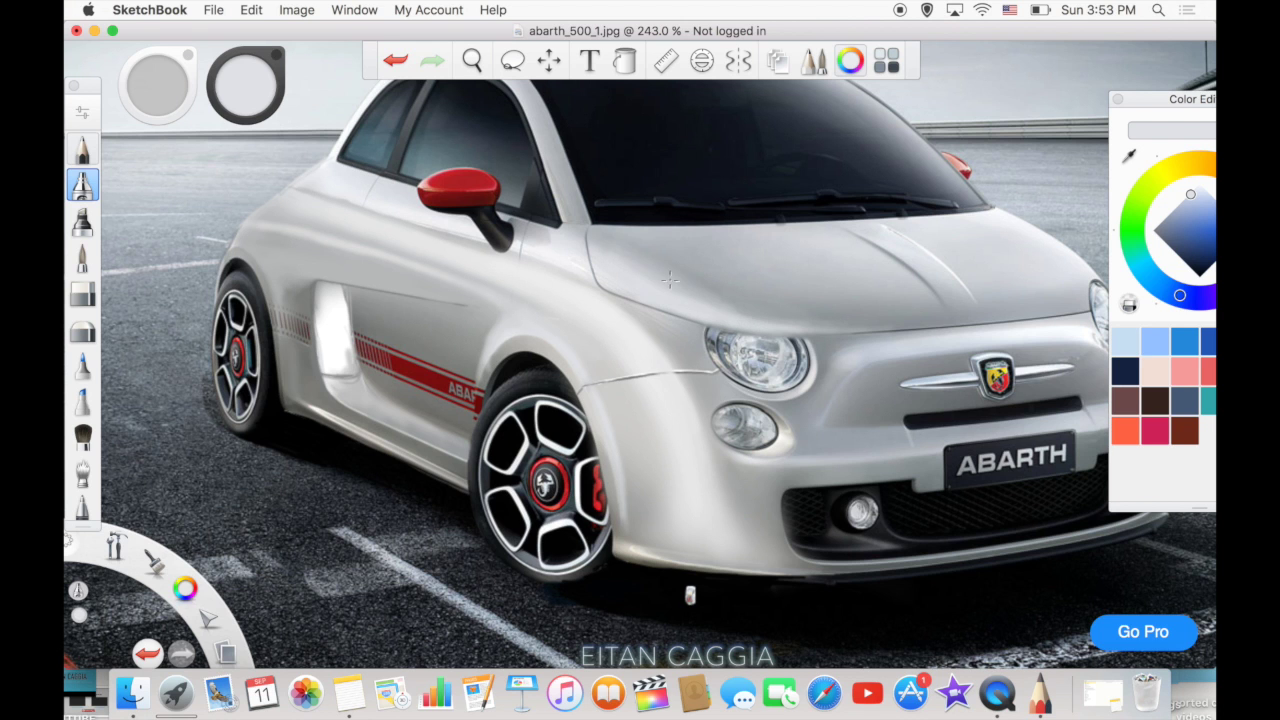
Try painting over the white door highlight with marker, undo, then smudge it into the body.
scroll(873, 403, "down", 5)
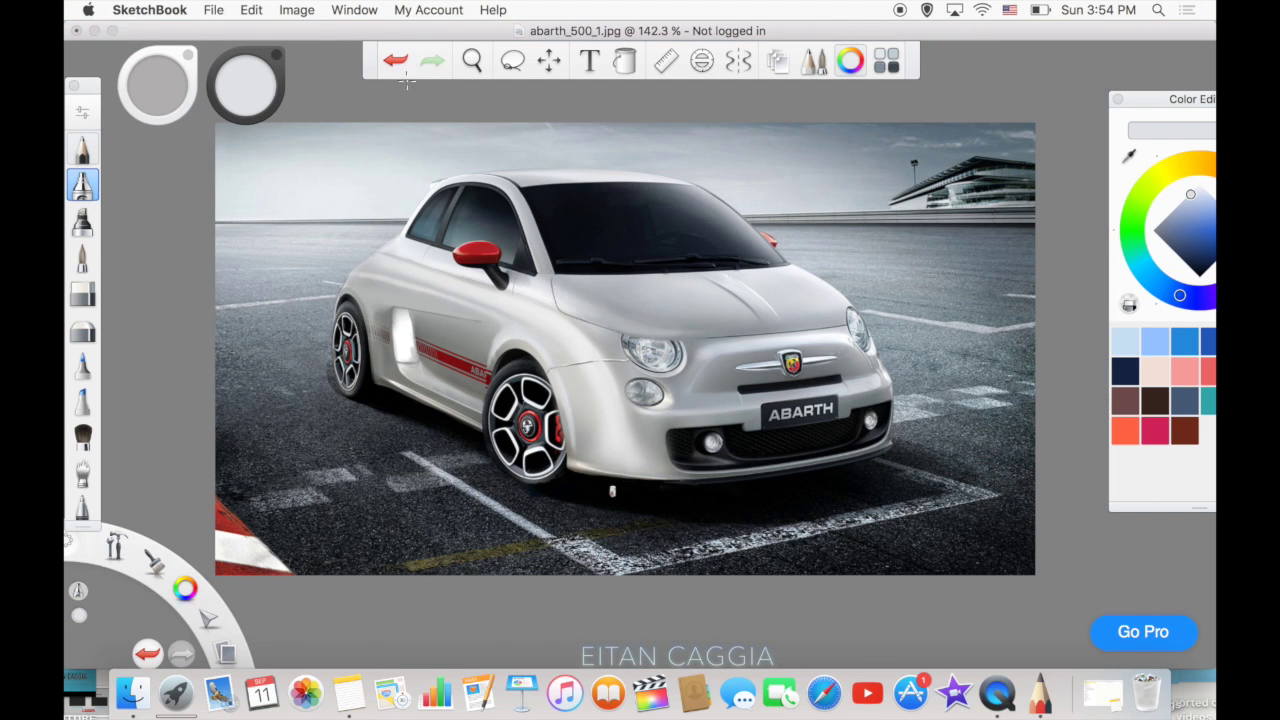
left_click(82, 220)
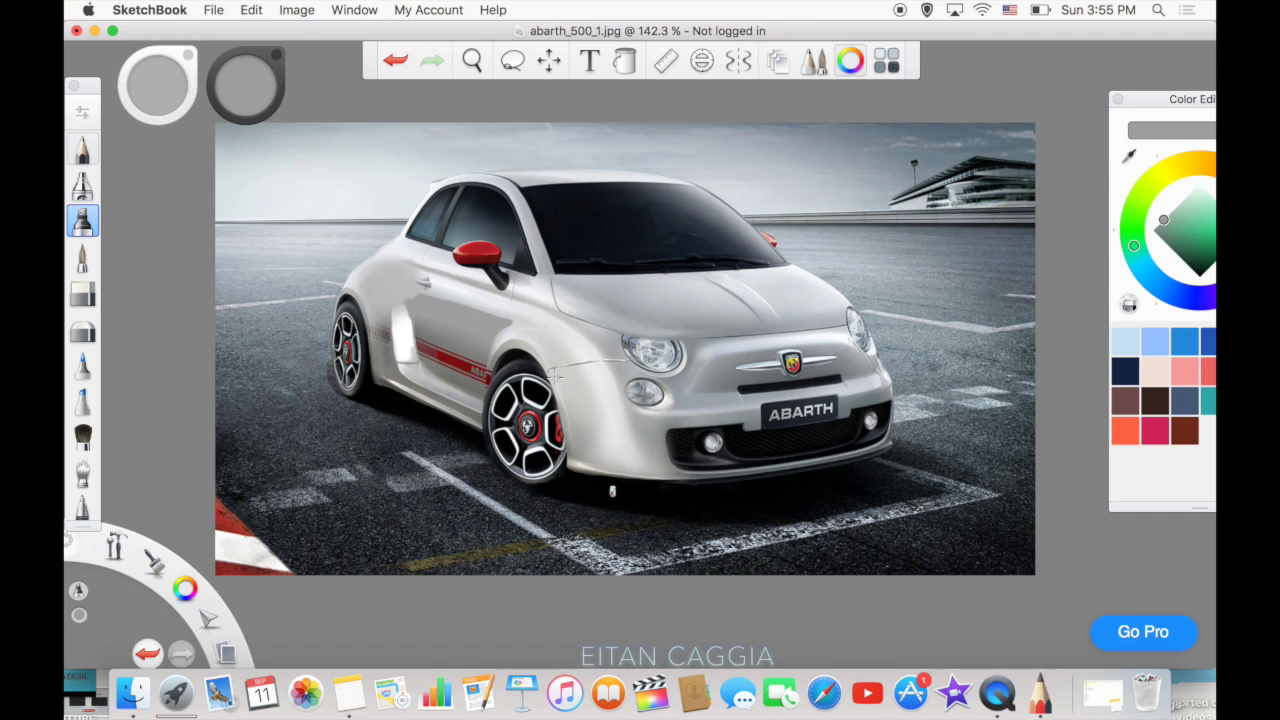
key("super+z")
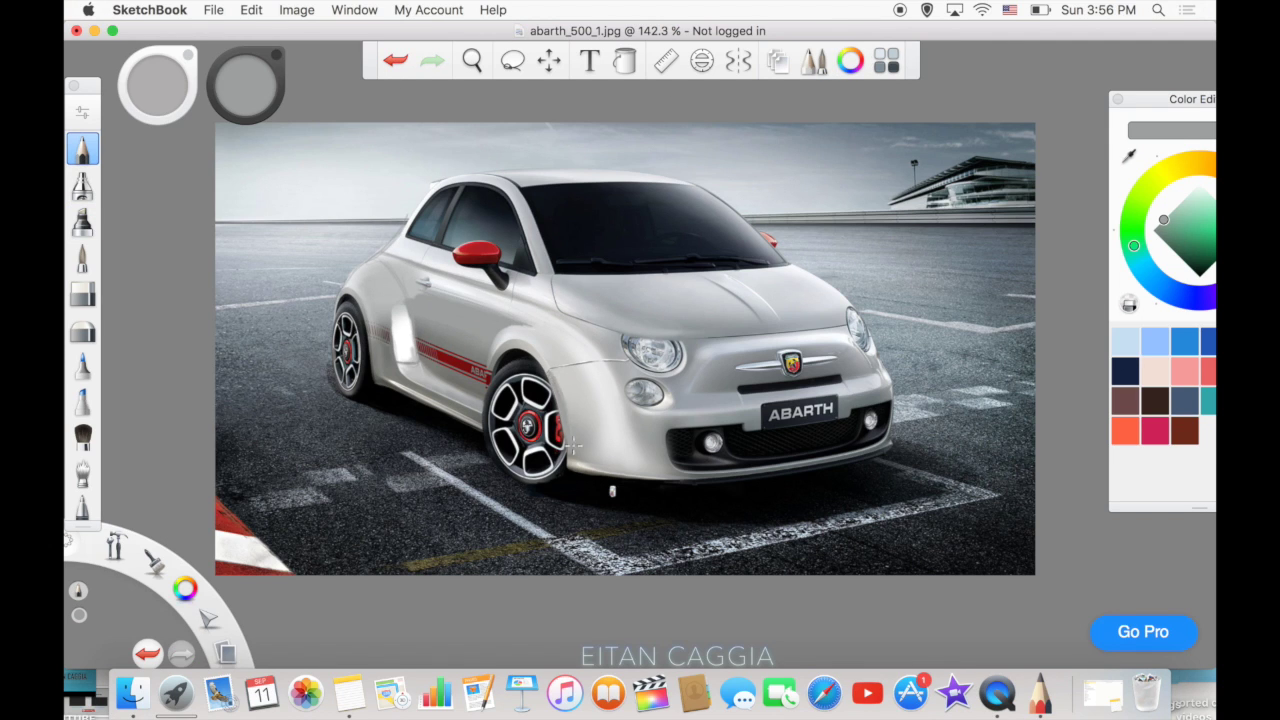
left_click_drag(408, 312, 413, 330)
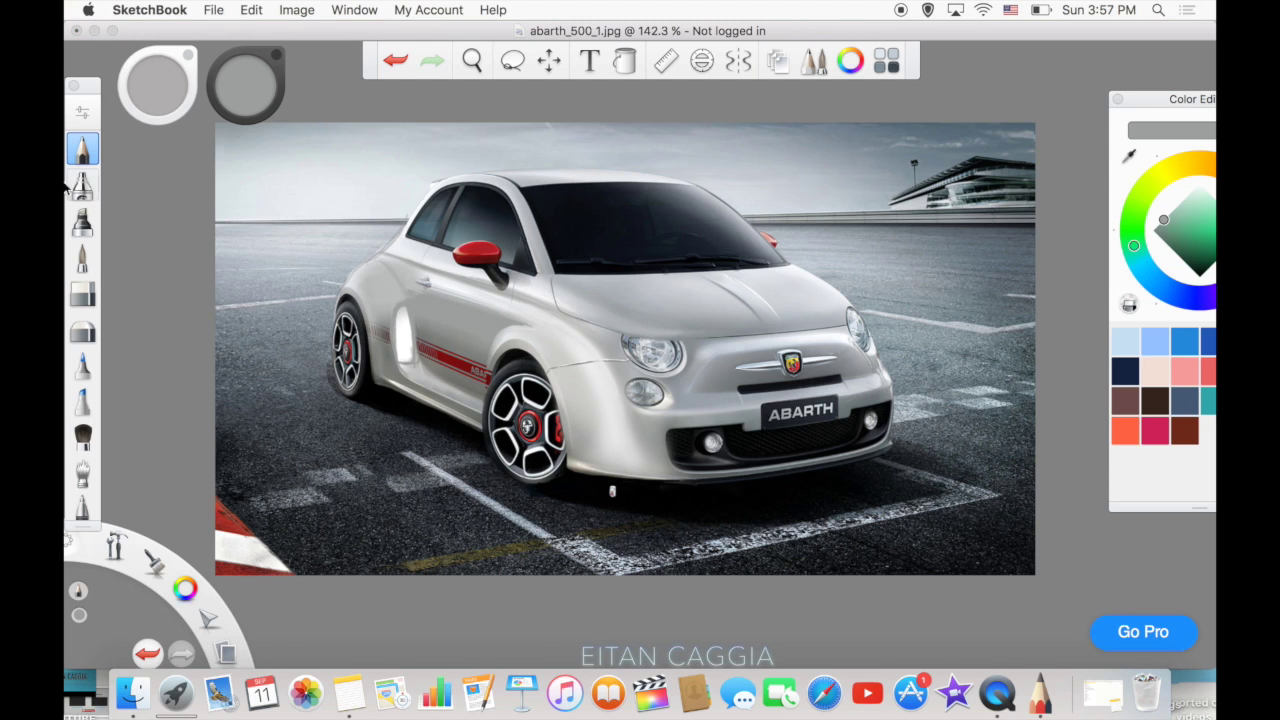
left_click(410, 290, "alt")
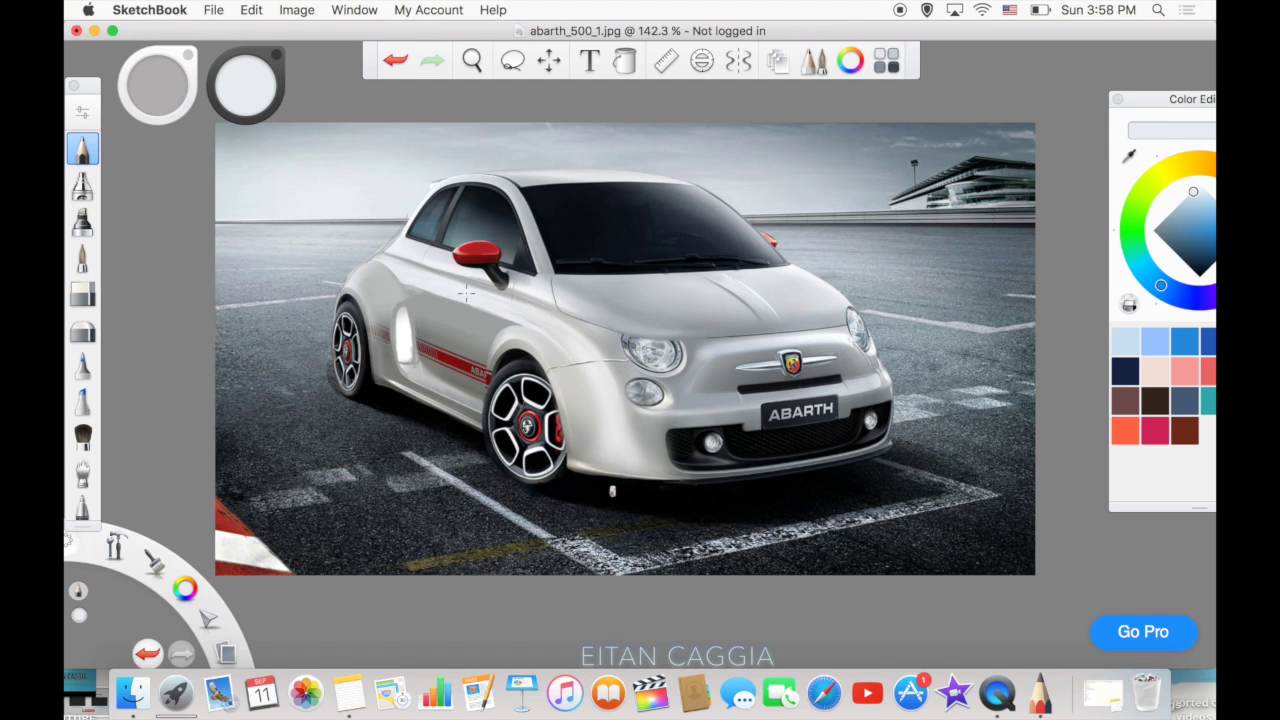
key("r")
key("r")
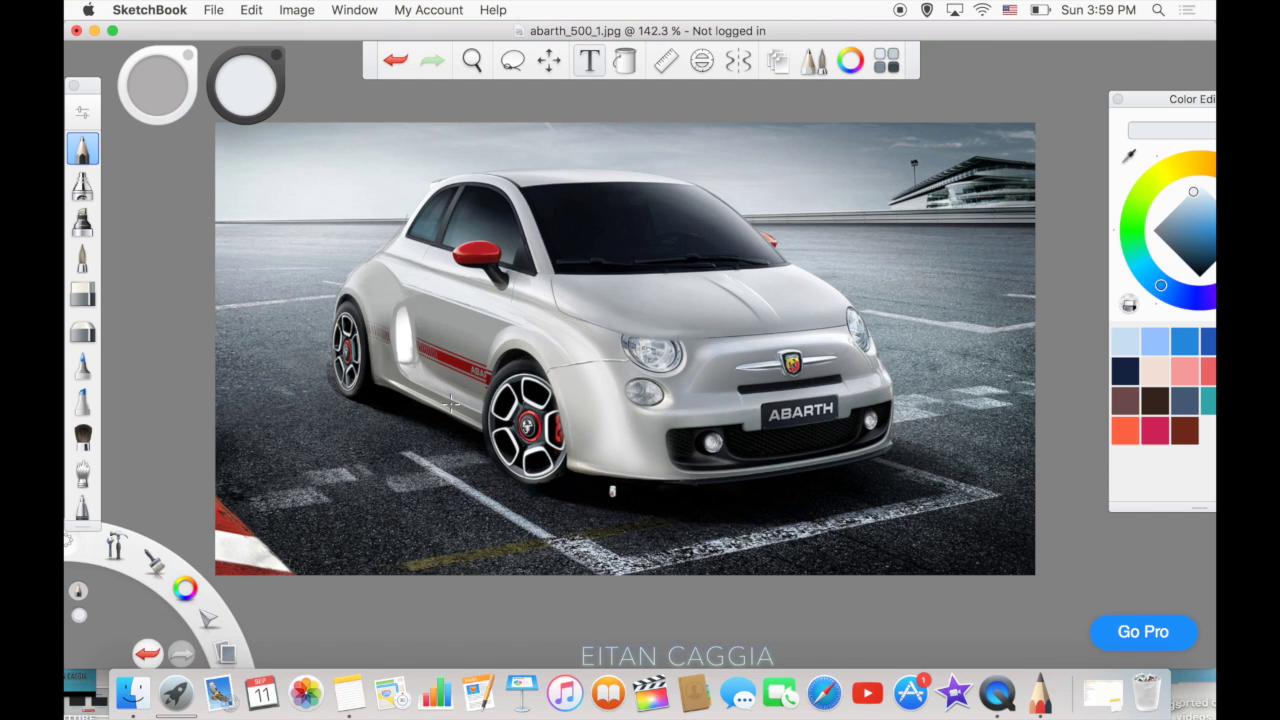
key("super+z")
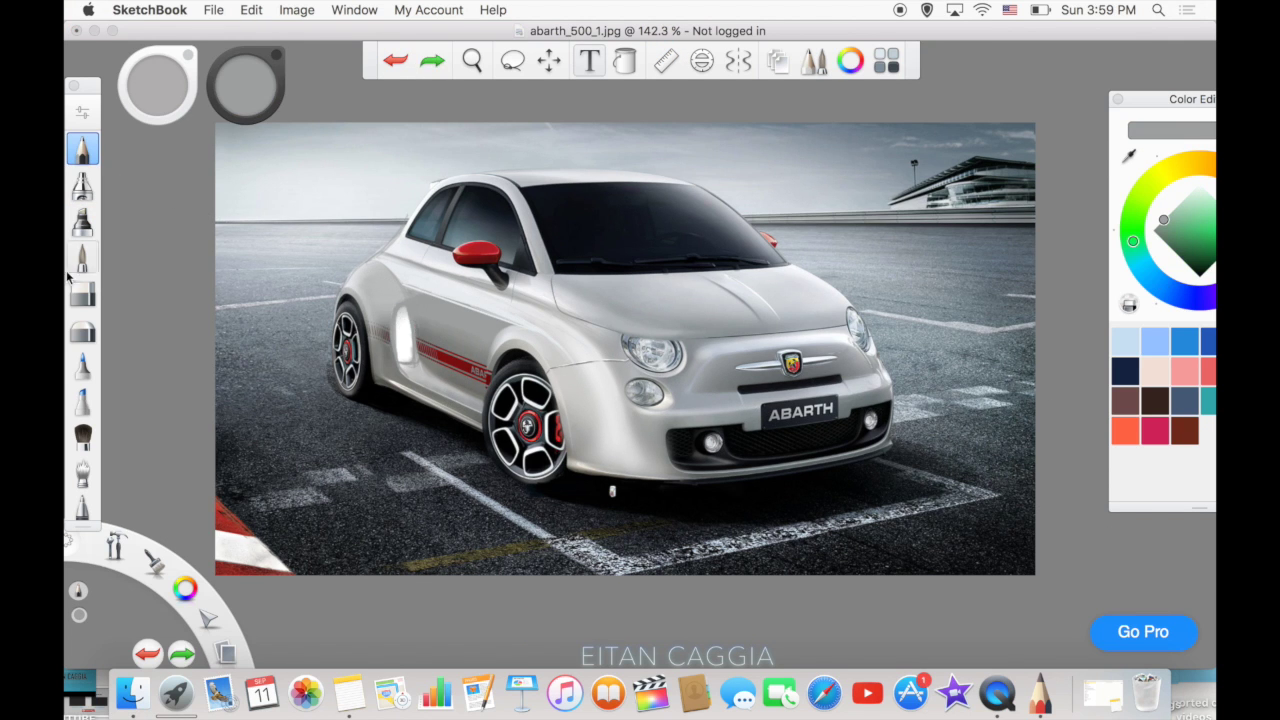
left_click(82, 472)
left_click_drag(405, 315, 418, 357)
scroll(395, 325, "up", 10)
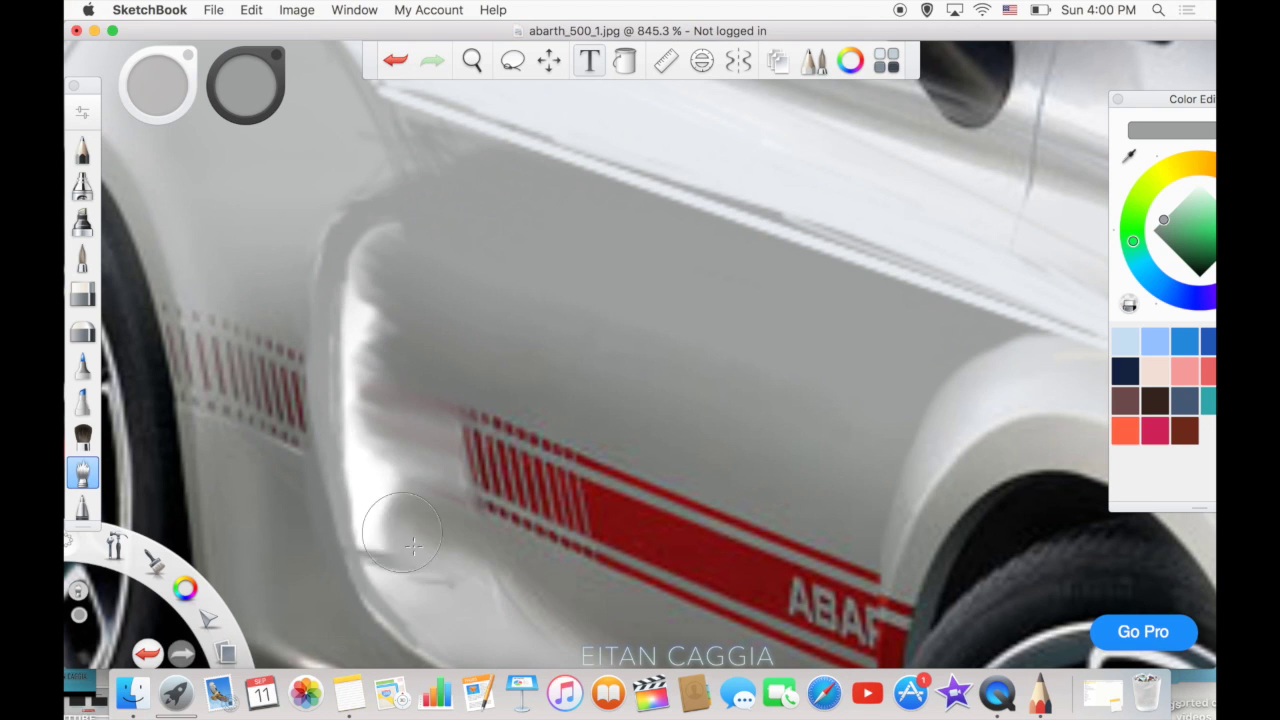
Paint a thick black intake shape on the door just behind the front wheel.
left_click(82, 148)
left_click_drag(388, 225, 350, 478)
mouse_move(346, 412)
left_mouse_down()
mouse_move(365, 250)
mouse_move(420, 520)
left_mouse_up()
left_click(82, 185)
left_click(395, 60)
mouse_move(420, 230)
left_mouse_down()
mouse_move(435, 500)
mouse_move(420, 240)
mouse_move(443, 317)
mouse_move(411, 277)
mouse_move(340, 471)
mouse_move(400, 600)
left_mouse_up()
Outline the intake with a smooth light grey rim using a fine pen, then zoom to fit.
left_click(1150, 195)
left_click(82, 257)
mouse_move(400, 190)
left_mouse_down()
mouse_move(305, 340)
mouse_move(375, 600)
mouse_move(347, 553)
left_mouse_up()
left_click(82, 149)
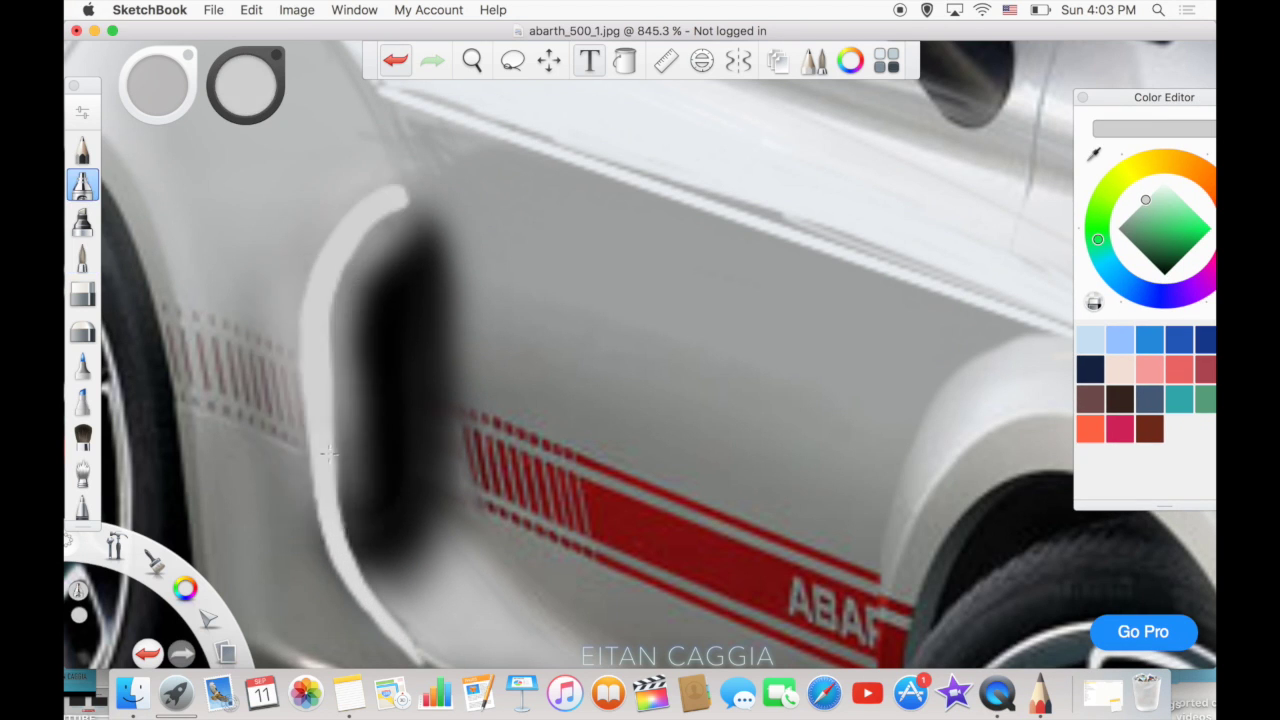
left_click(1135, 210)
left_click_drag(405, 200, 390, 640)
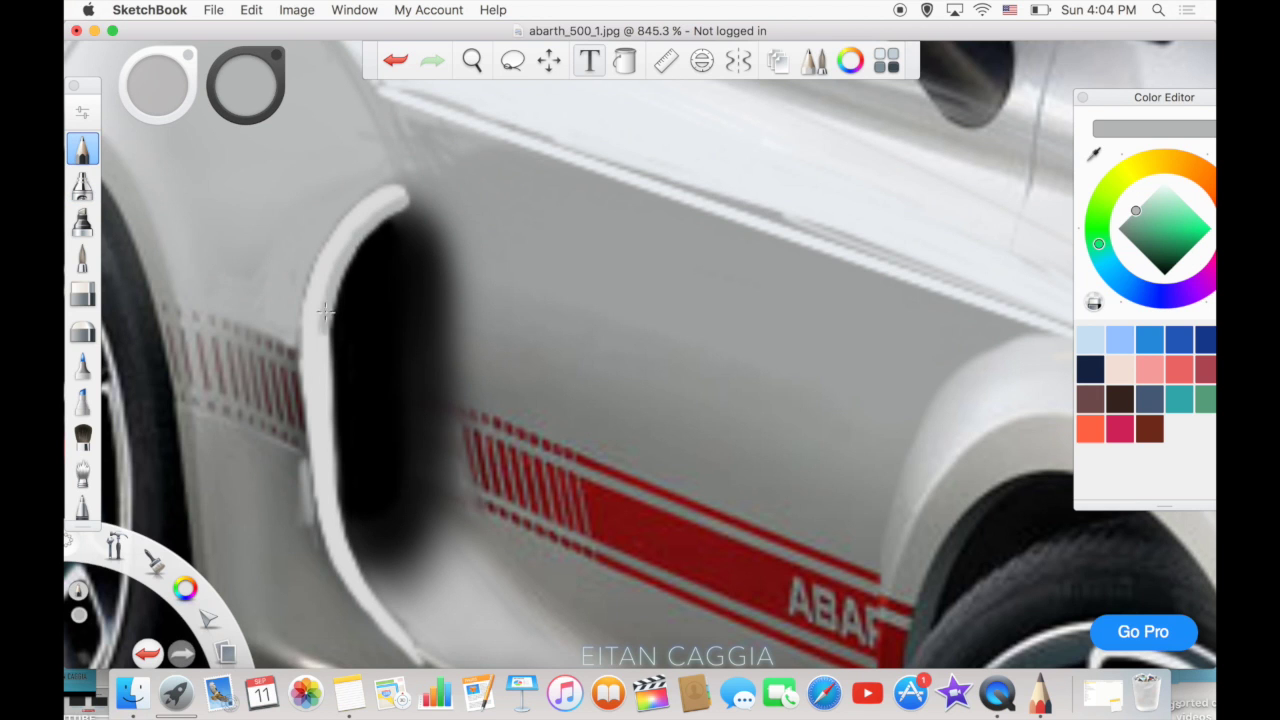
key("Home")
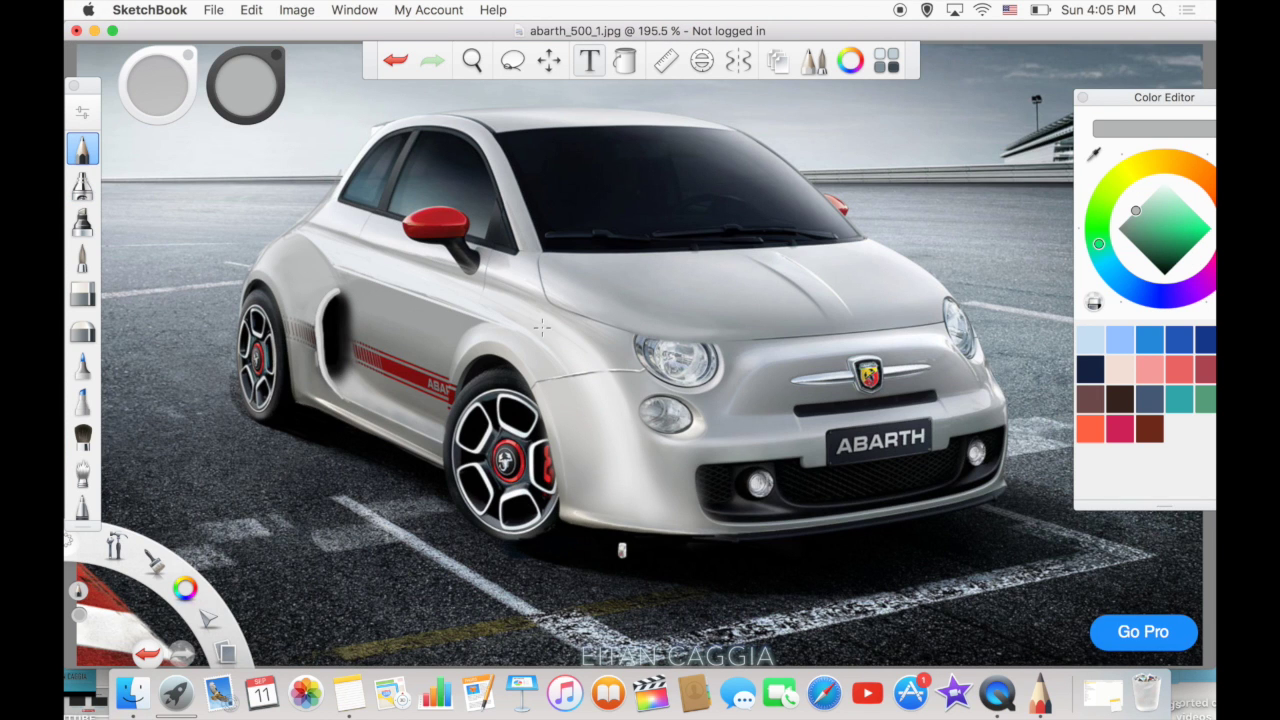
Fill the left headlight with grey, comparing dark and lighter versions via undo and redo.
key("b")
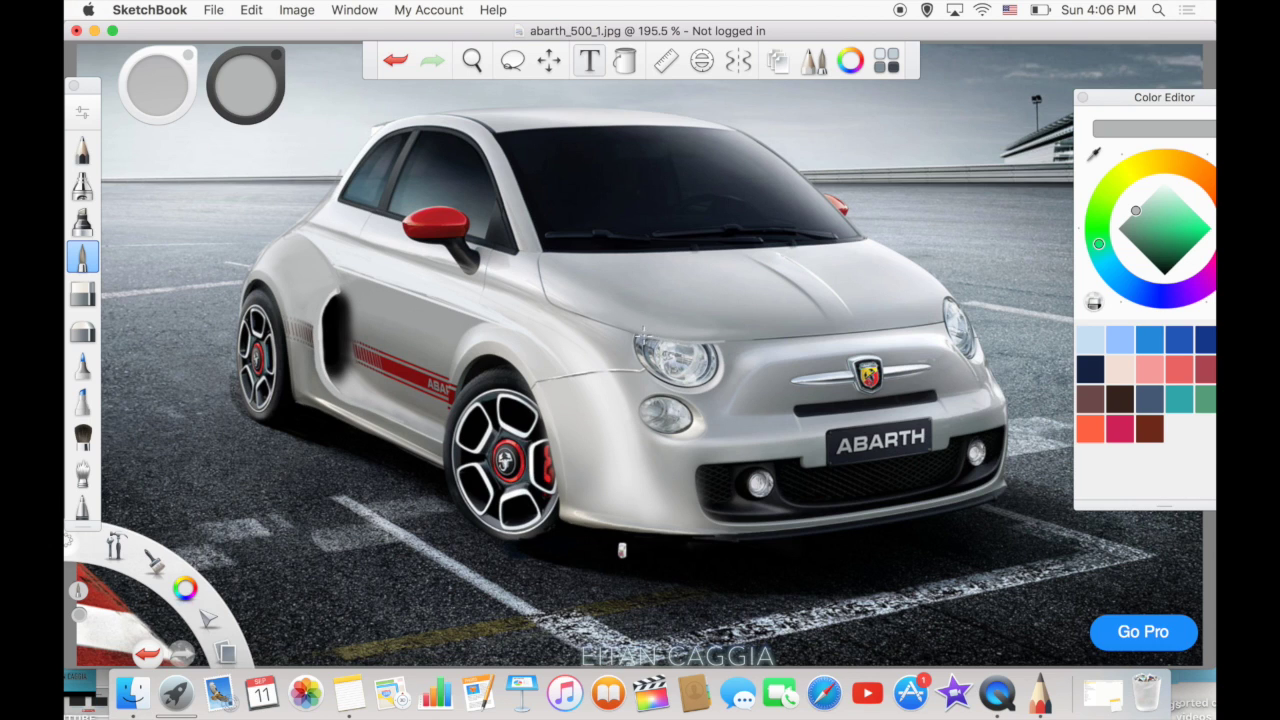
mouse_move(640, 350)
left_mouse_down()
mouse_move(715, 385)
mouse_move(643, 352)
left_mouse_up()
key("ctrl+z")
key("b")
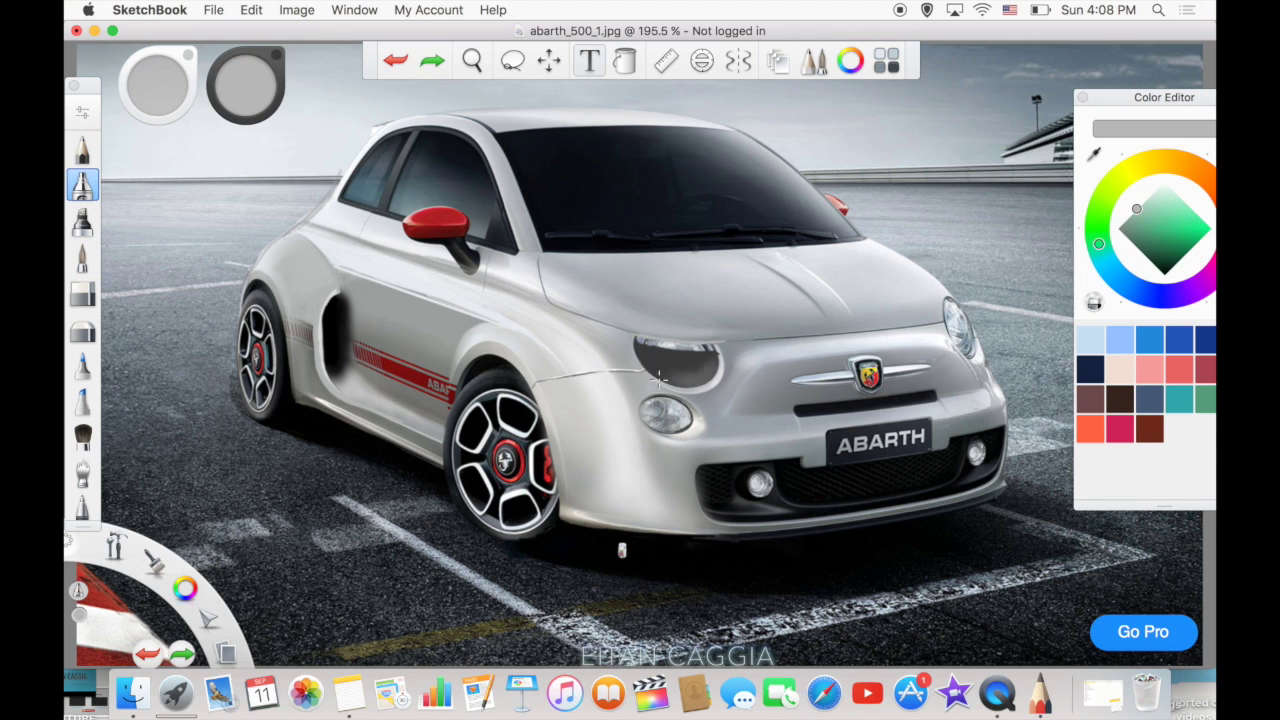
key("ctrl+z")
left_click(670, 360, "alt")
left_click_drag(665, 355, 682, 378)
key("ctrl+z")
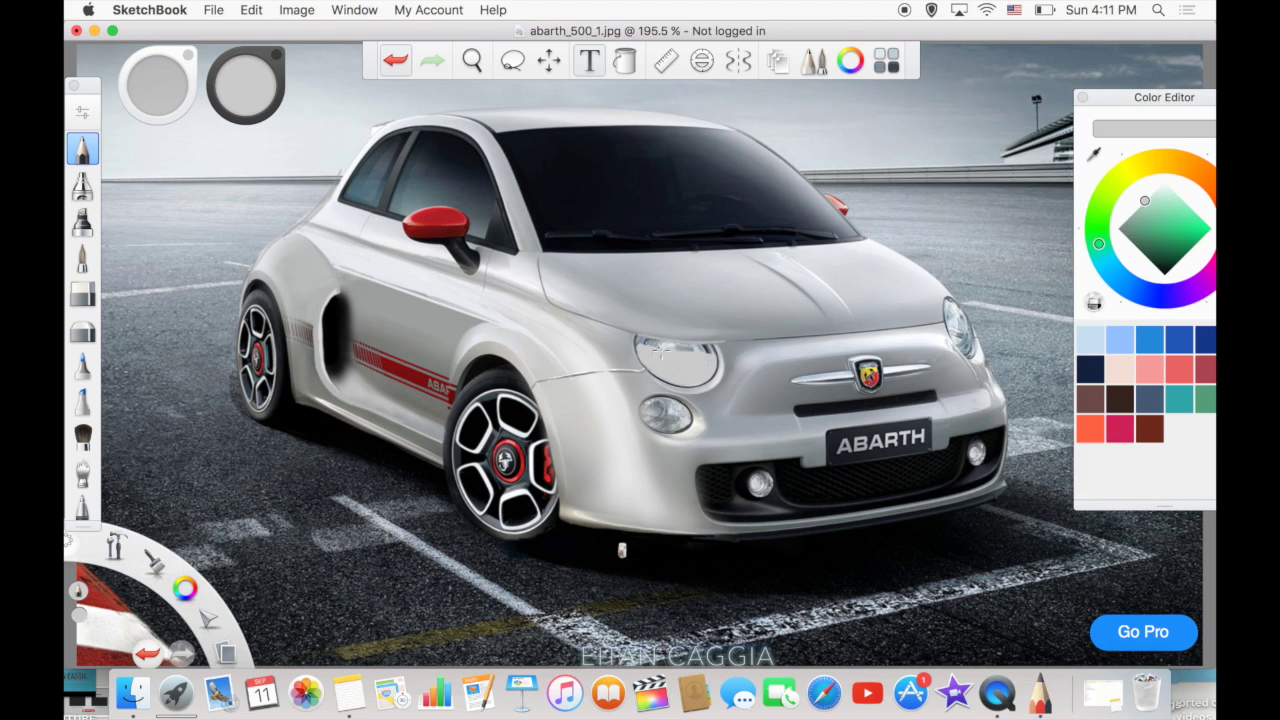
key("ctrl+z")
scroll(673, 353, "up", 5)
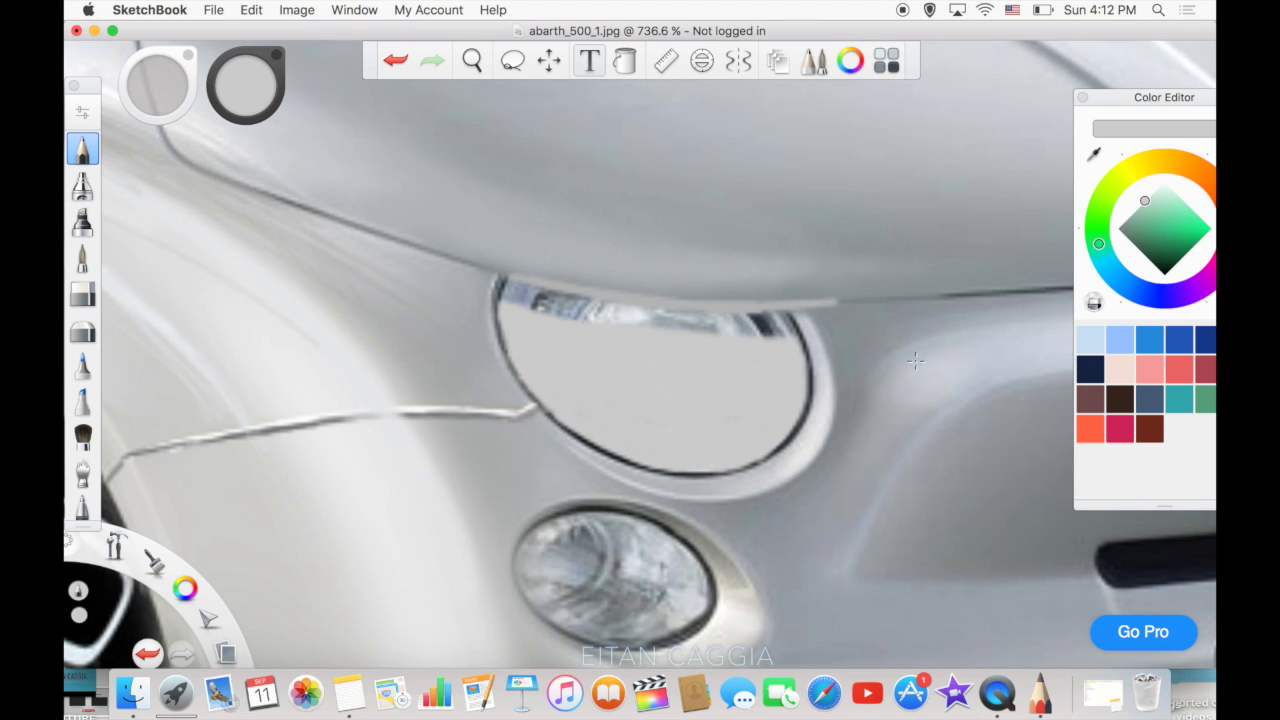
Fit an ellipse guide to the headlight and paint a near-white band along its top edge.
key("e")
left_click_drag(640, 354, 680, 289)
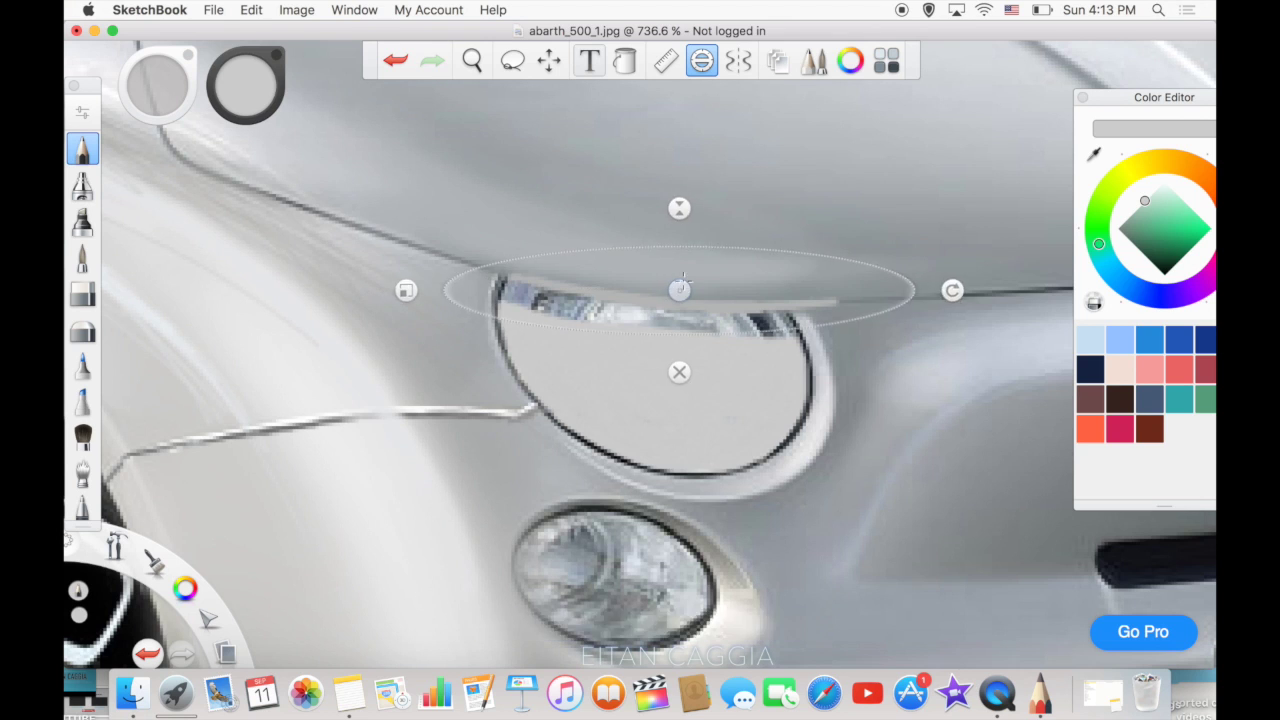
key("e")
left_click(776, 340, "alt")
left_click_drag(518, 293, 790, 326)
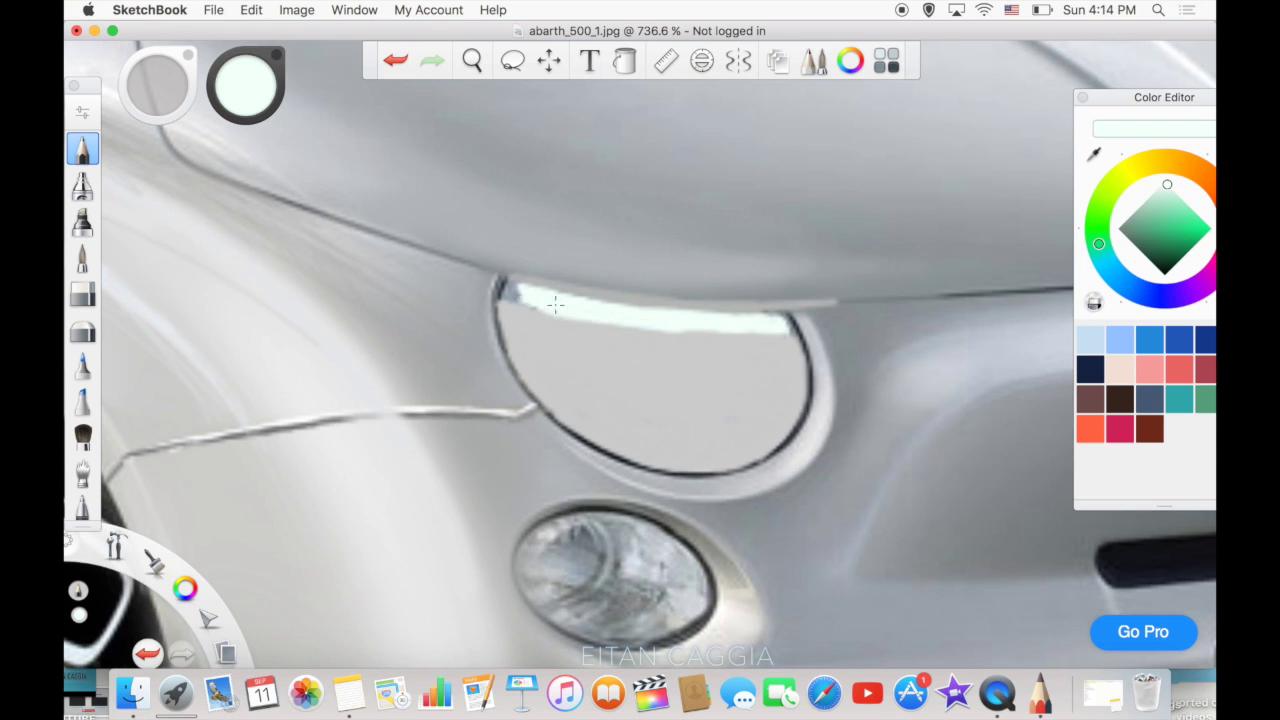
mouse_move(555, 305)
left_mouse_down()
mouse_move(585, 302)
mouse_move(510, 305)
mouse_move(793, 335)
left_mouse_up()
key("ctrl+z")
key("e")
key("e")
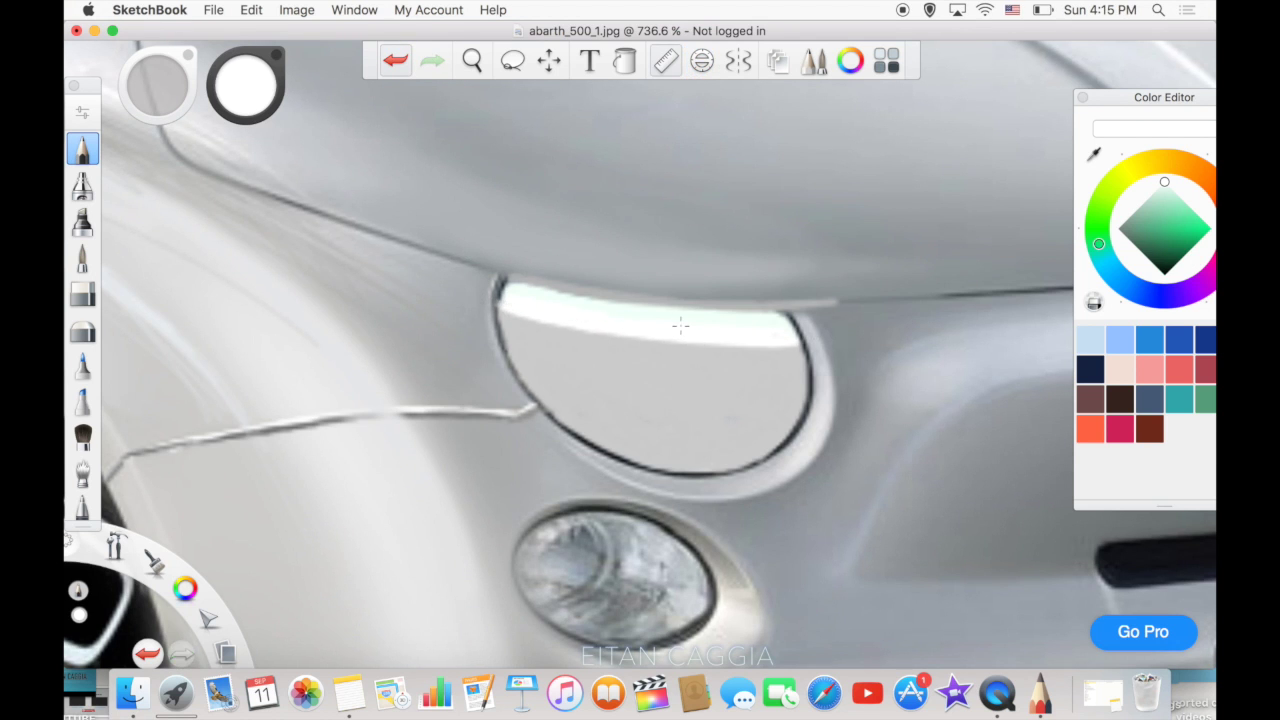
scroll(680, 325, "down", 5)
scroll(700, 432, "up", 2)
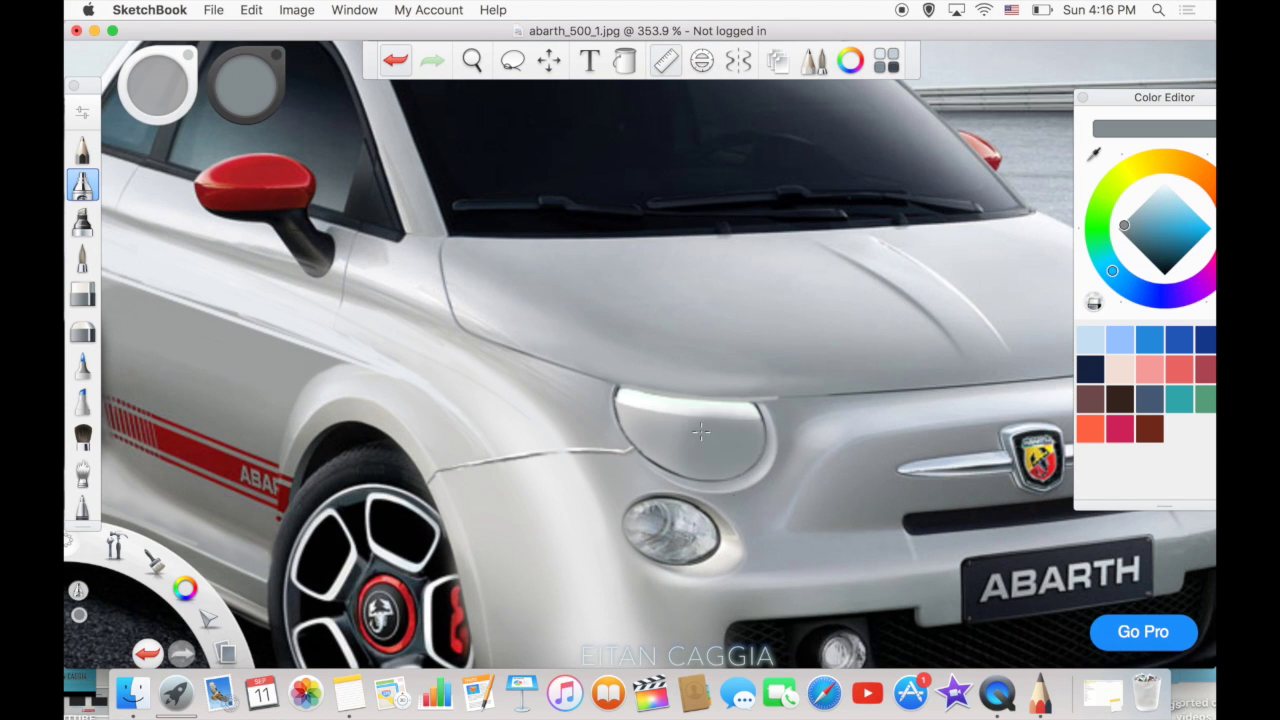
Airbrush darker grey shading across the headlight lens, then sample near-white and mid-grey from the body.
left_click_drag(701, 432, 690, 450)
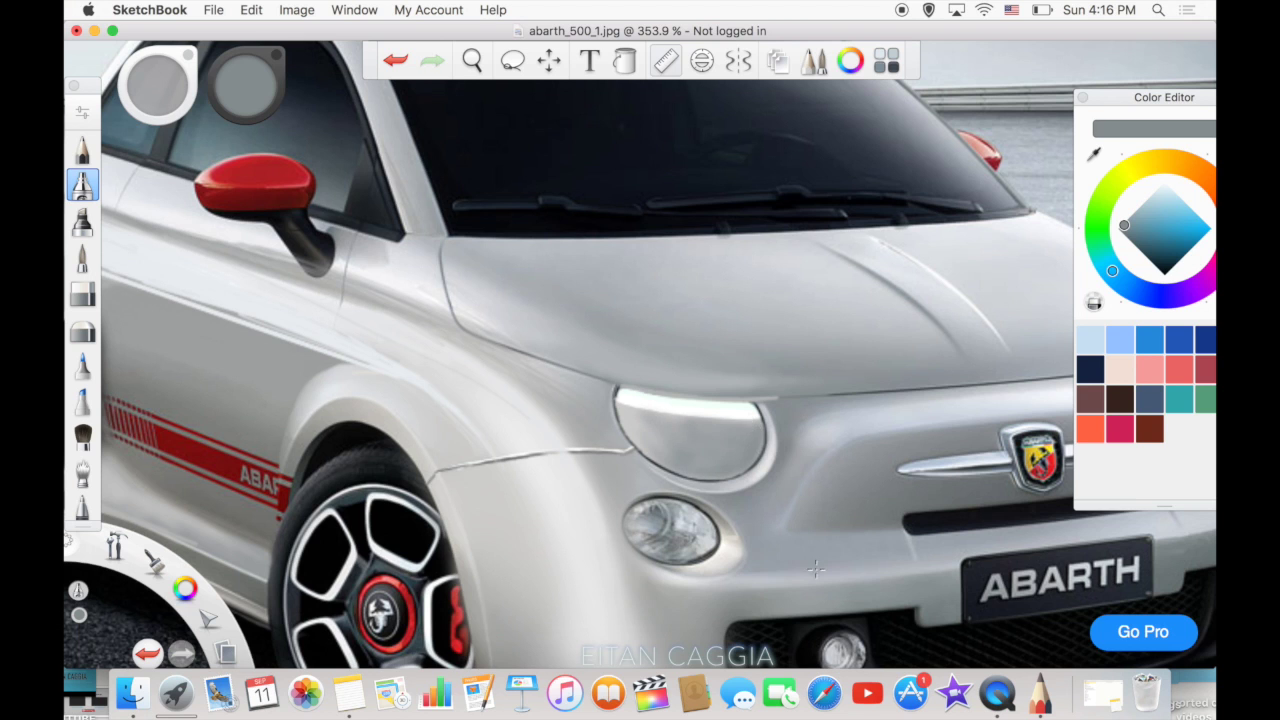
left_click_drag(760, 425, 690, 461)
scroll(814, 556, "down", 3)
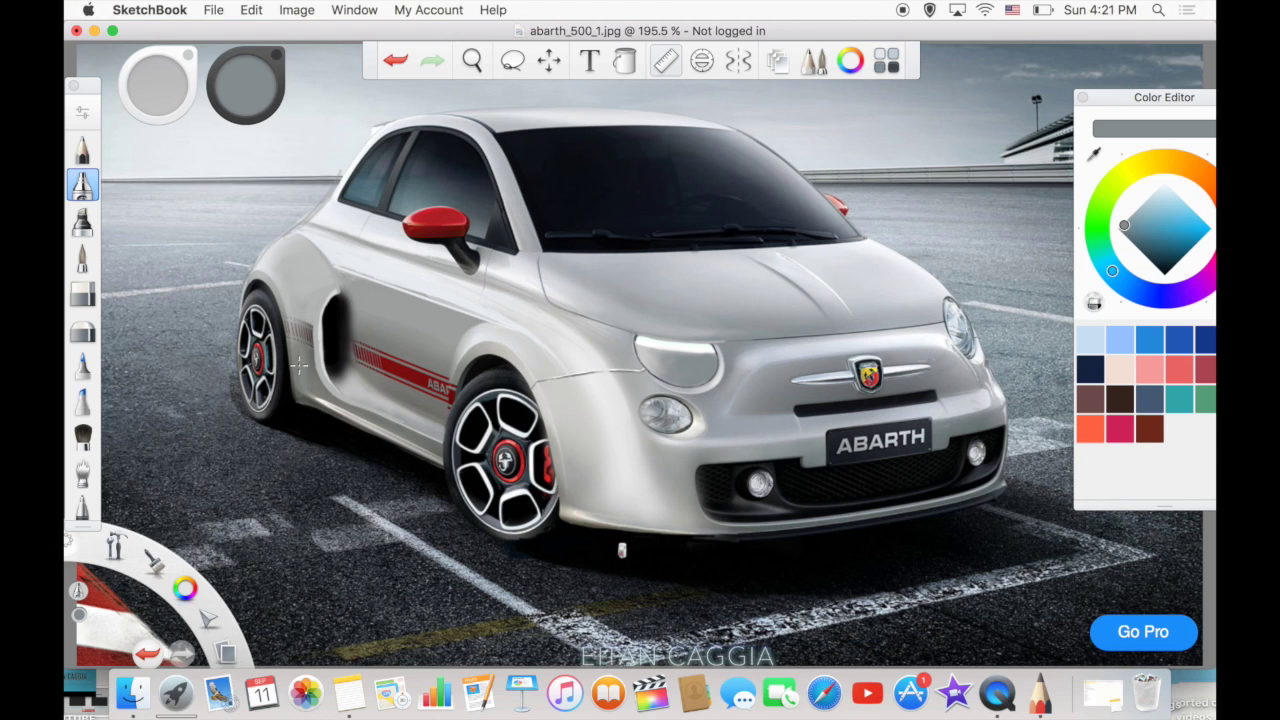
left_click(299, 366, "alt")
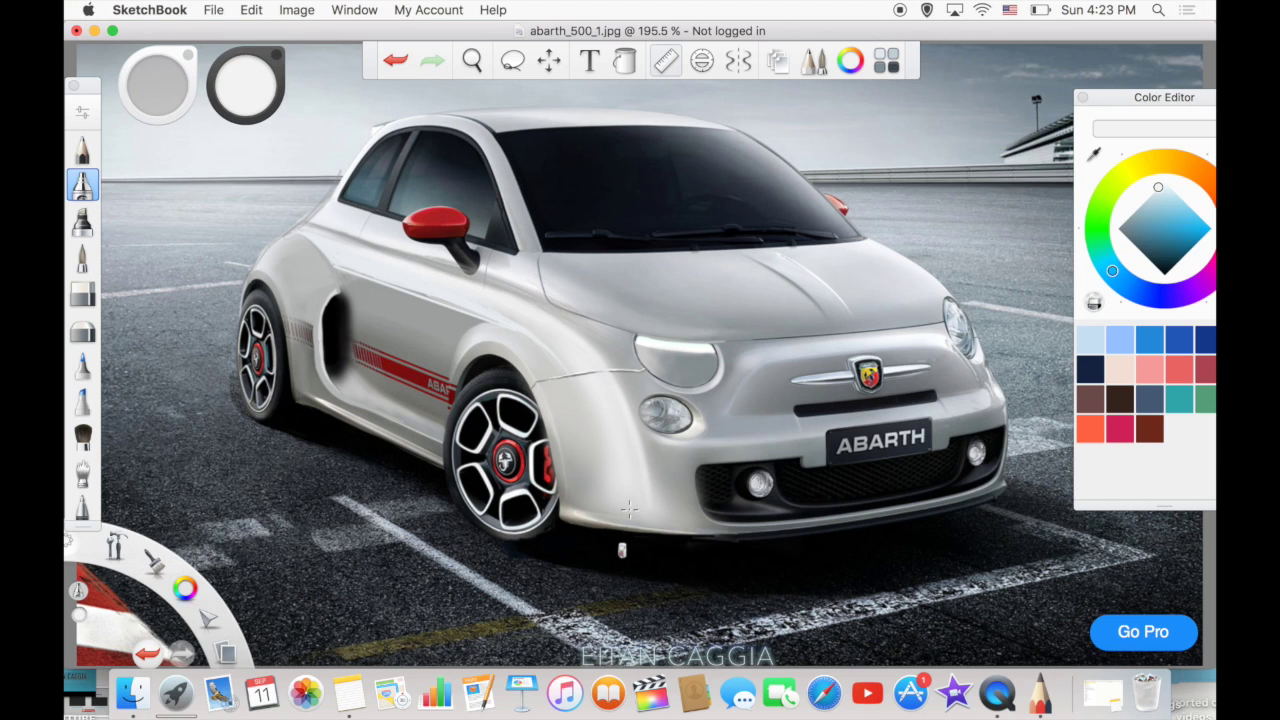
left_click(628, 510, "alt")
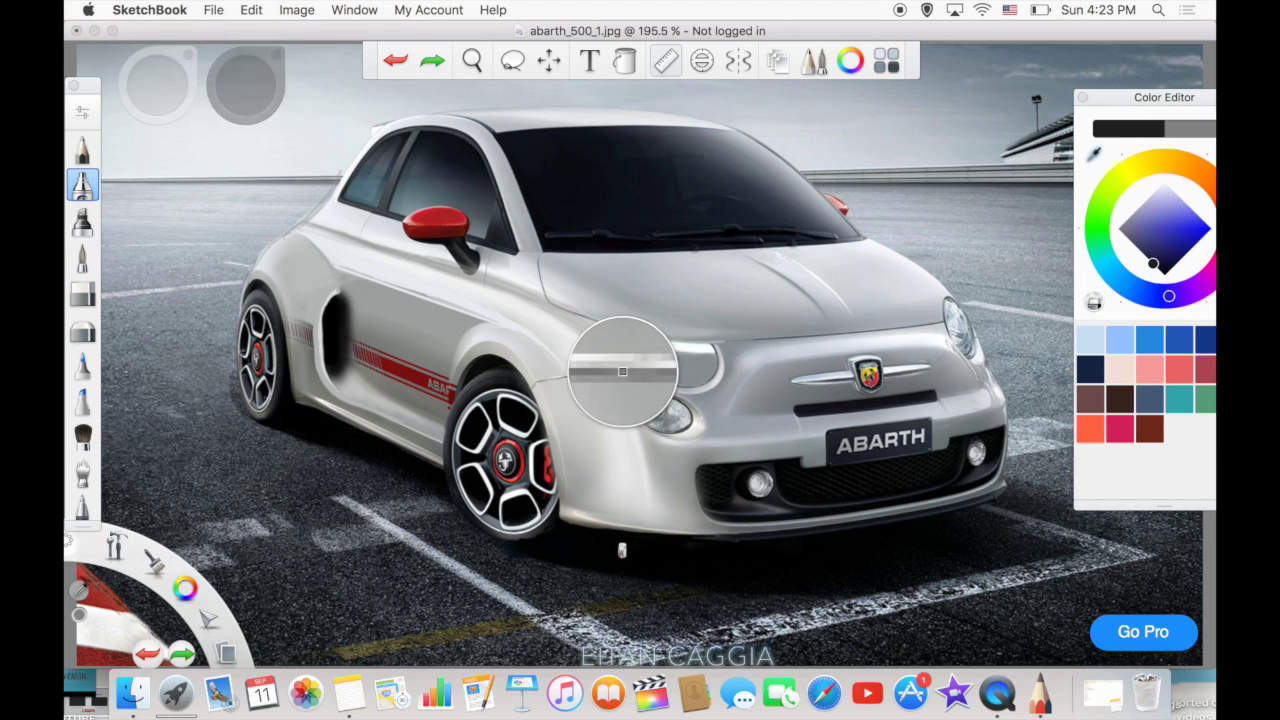
Redo the grey paint-over of the ABARTH plate and shade the front fender edge darker grey.
left_click(623, 372, "alt")
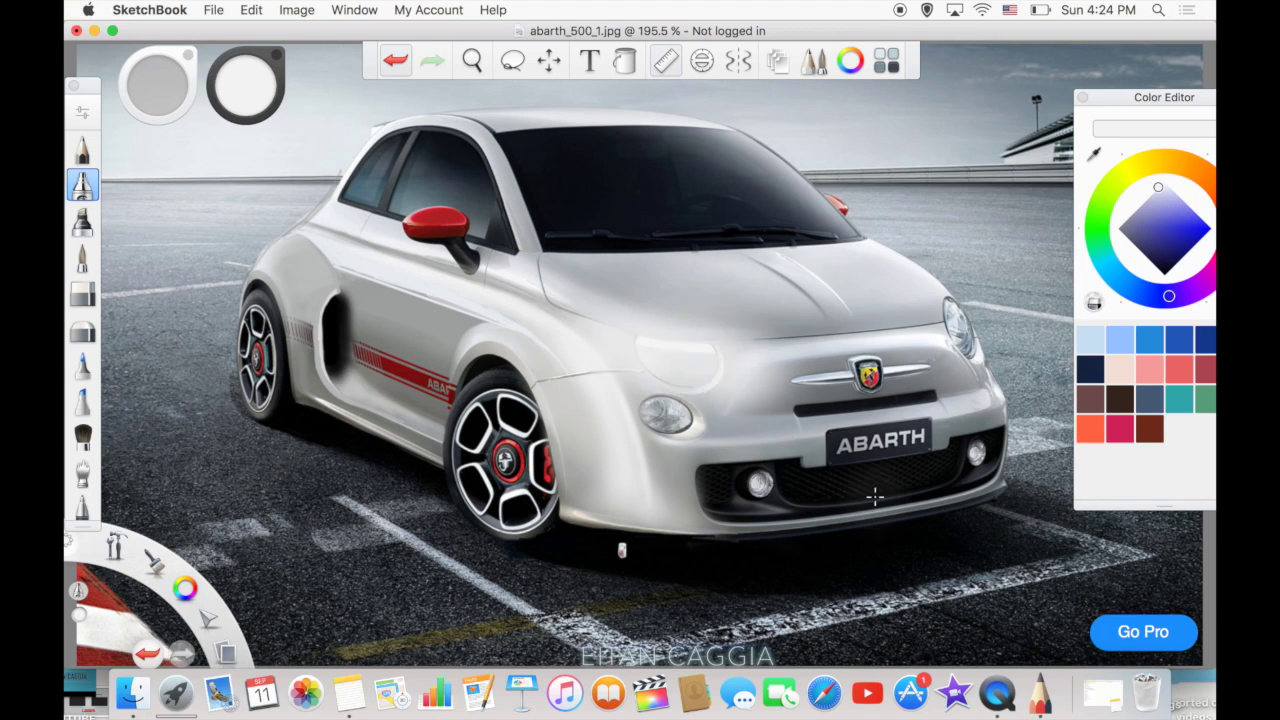
key("super+z")
key("super+shift+z")
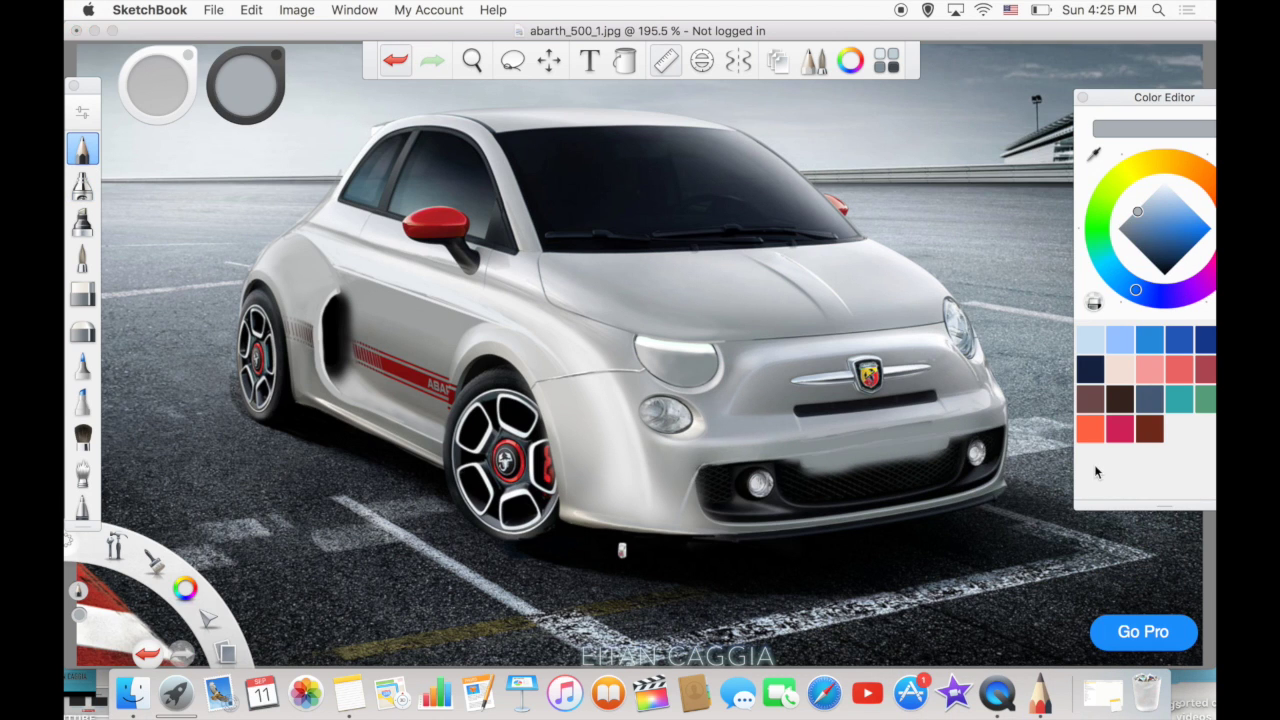
key("super+z")
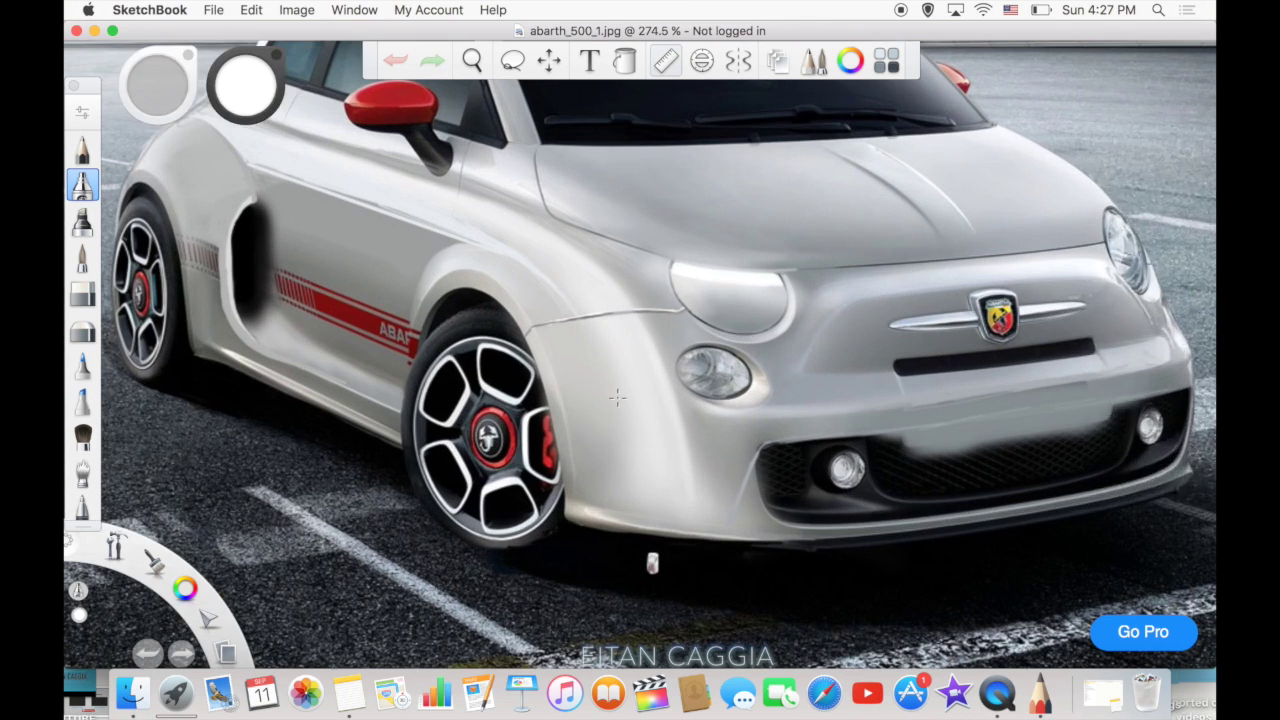
mouse_move(617, 397)
left_mouse_down()
mouse_move(625, 460)
mouse_move(700, 515)
left_mouse_up()
left_click(463, 237, "alt")
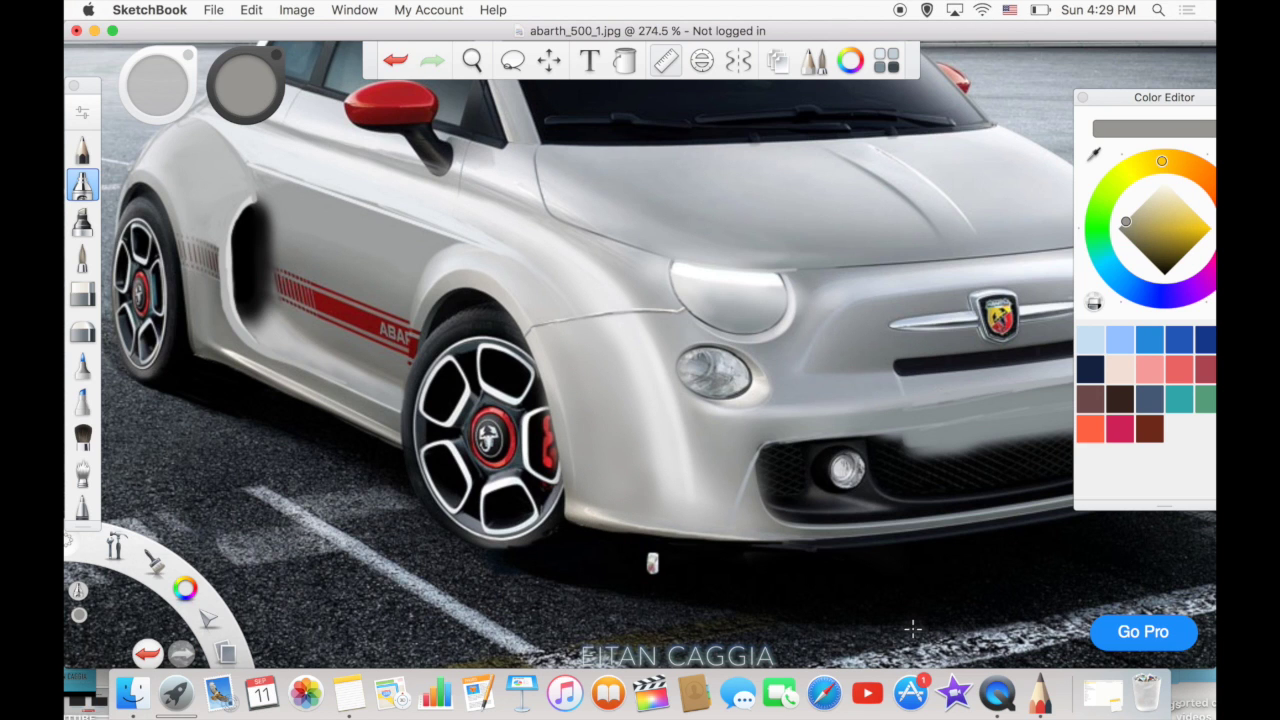
Paint black over the lower front bumper and grille area.
scroll(680, 383, "down", 5)
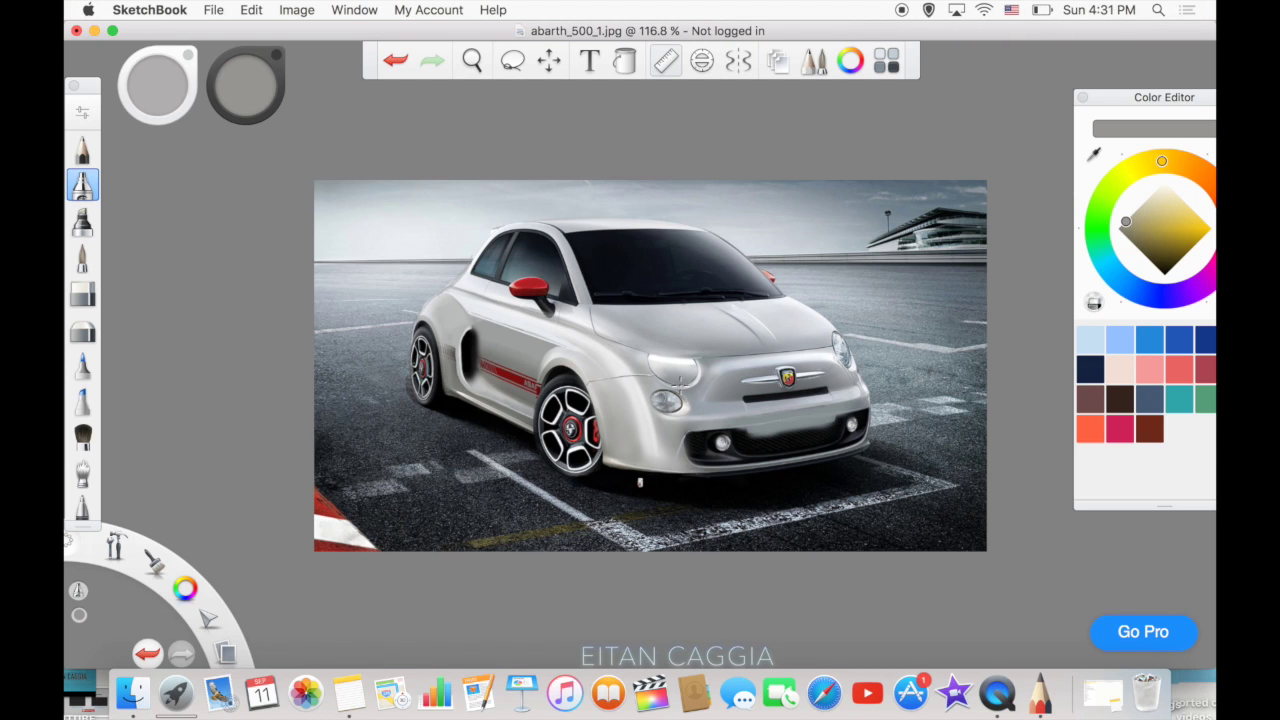
left_click(720, 440, "alt")
left_click_drag(730, 425, 850, 440)
mouse_move(680, 445)
left_mouse_down()
mouse_move(850, 470)
mouse_move(816, 421)
mouse_move(729, 466)
mouse_move(820, 480)
mouse_move(766, 437)
left_mouse_up()
left_click(731, 466, "alt")
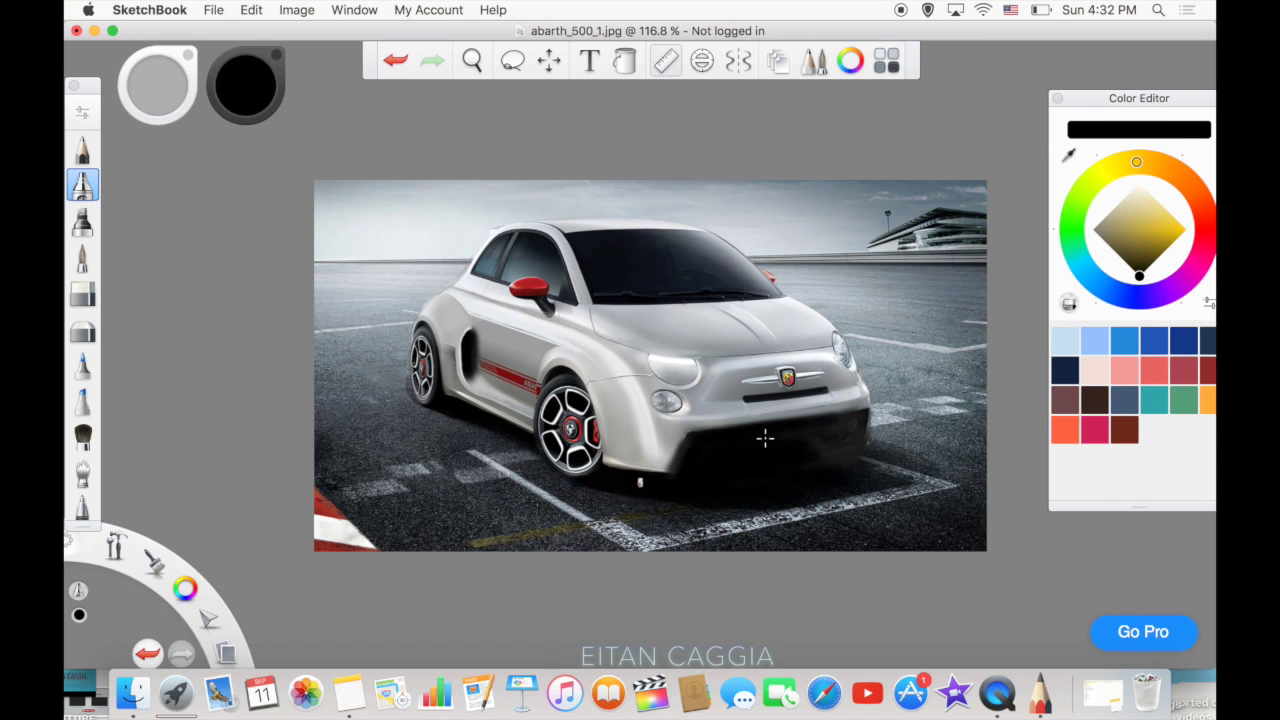
mouse_move(860, 415)
left_mouse_down()
mouse_move(660, 489)
mouse_move(669, 472)
left_mouse_up()
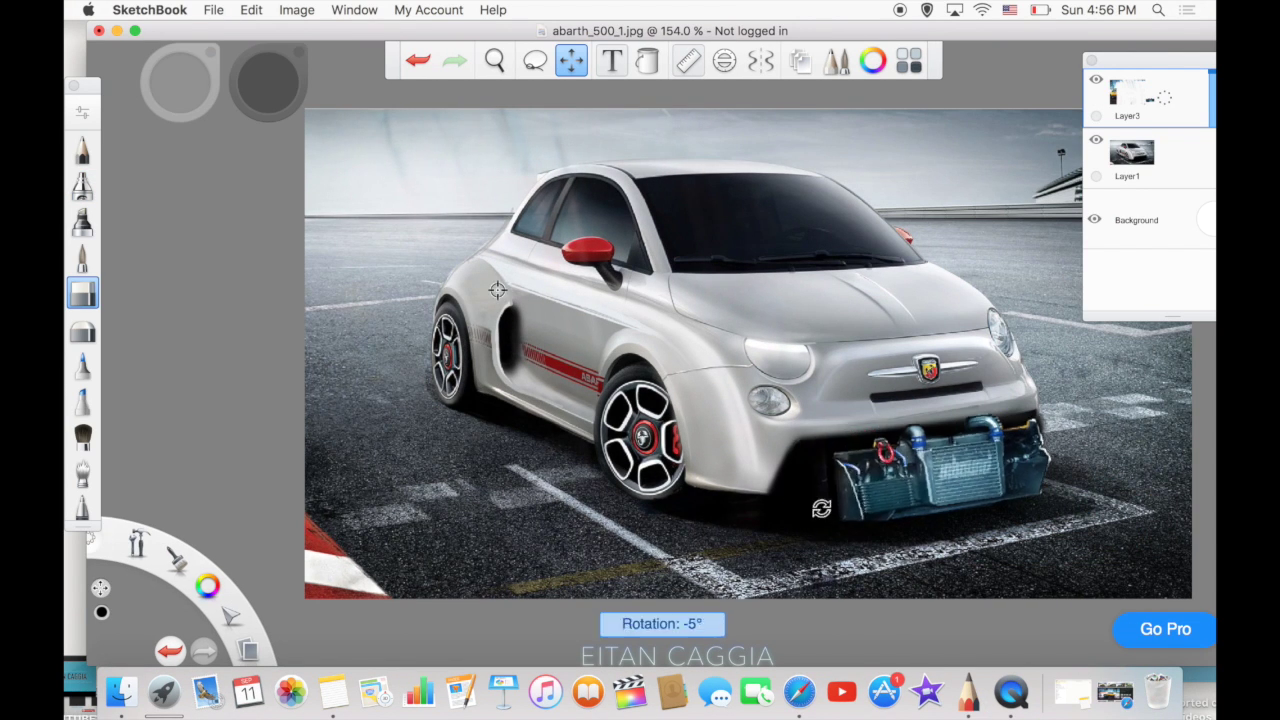
Tilt, raise and shrink the intercooler cutout to 94 percent to fit the bumper opening.
left_click(535, 61)
left_click_drag(1025, 540, 1020, 545)
left_click_drag(930, 480, 925, 456)
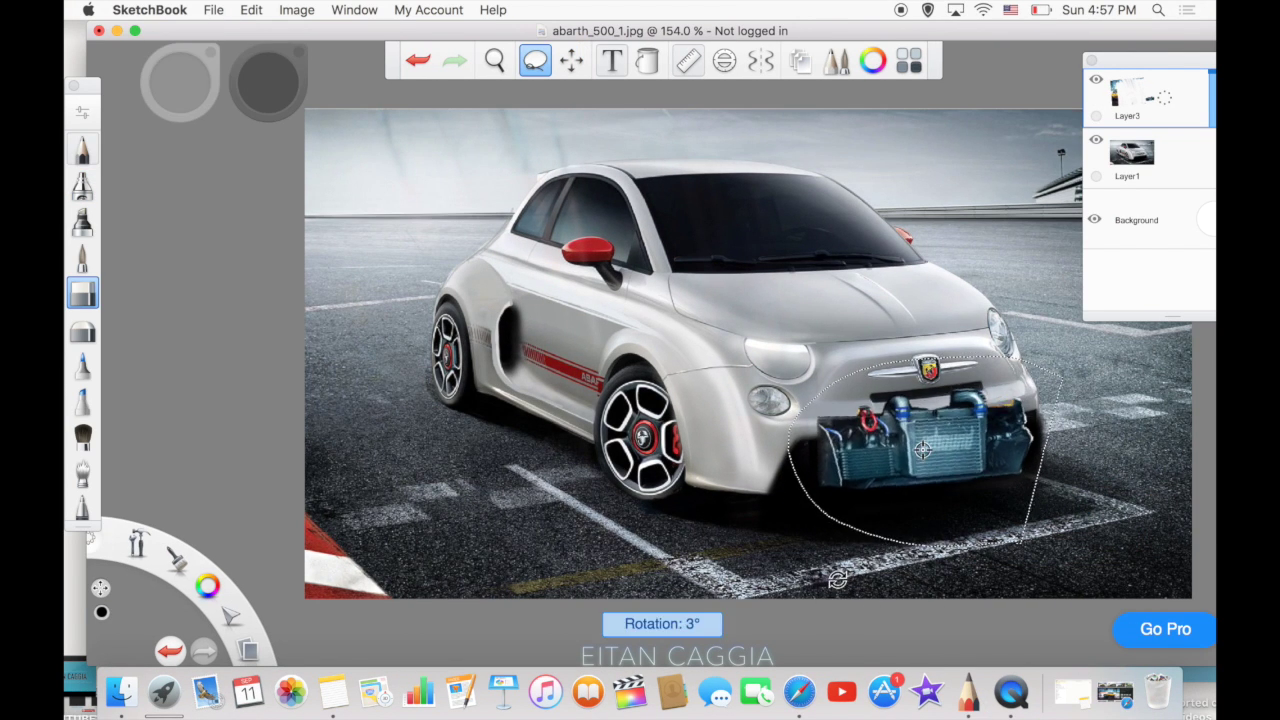
left_click_drag(857, 585, 857, 600)
left_click(1038, 9)
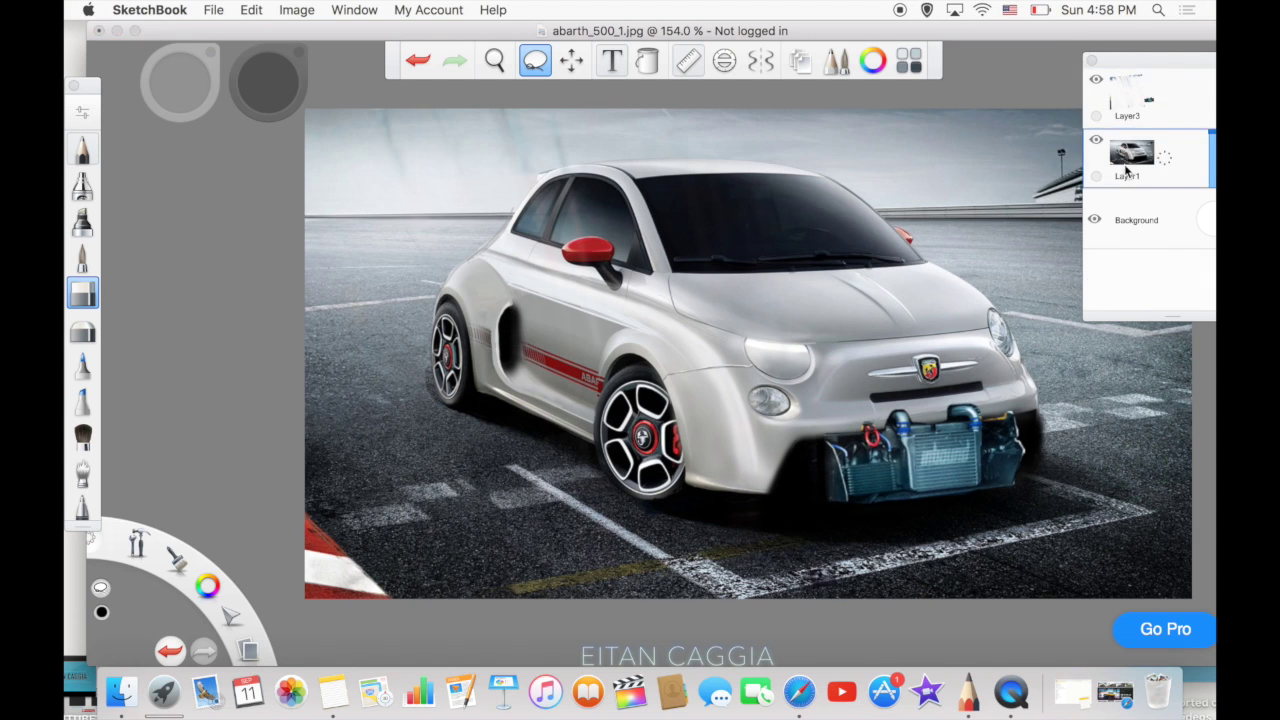
Trim the intercooler's ragged edges with a hard eraser and lasso the area around it.
left_click_drag(1000, 396, 1045, 398)
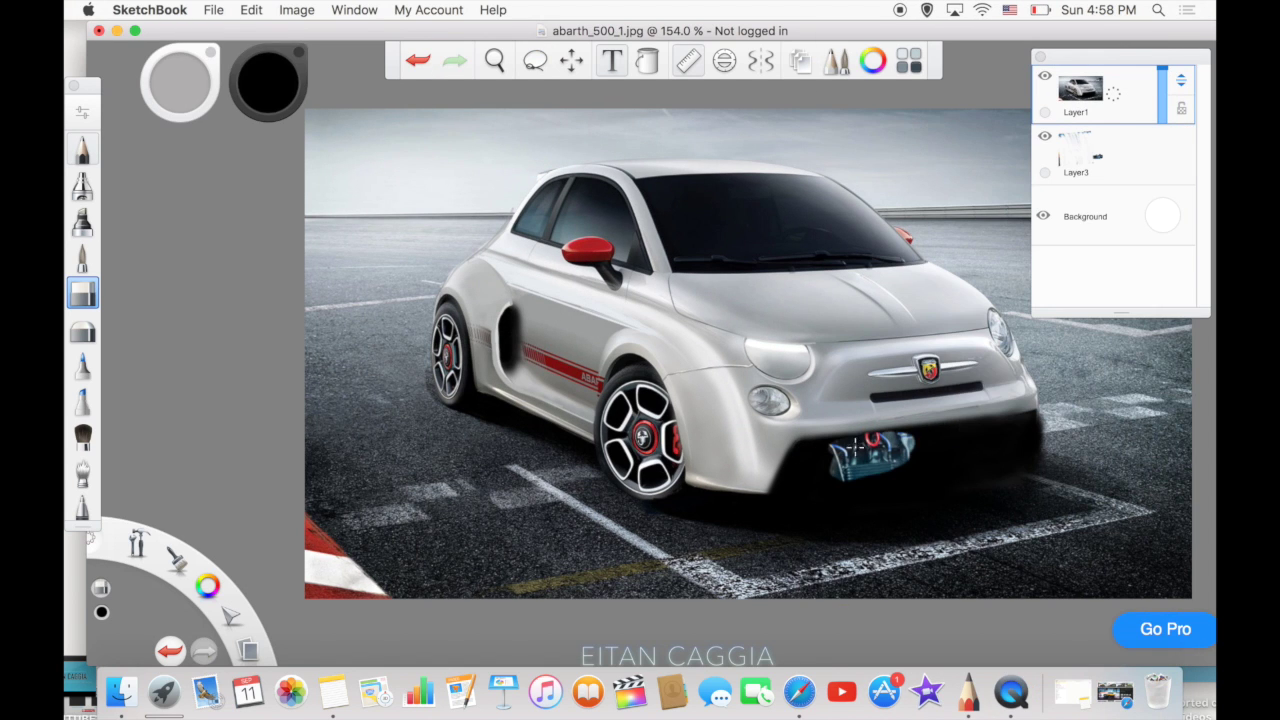
left_click_drag(860, 460, 958, 440)
key("super+shift+z")
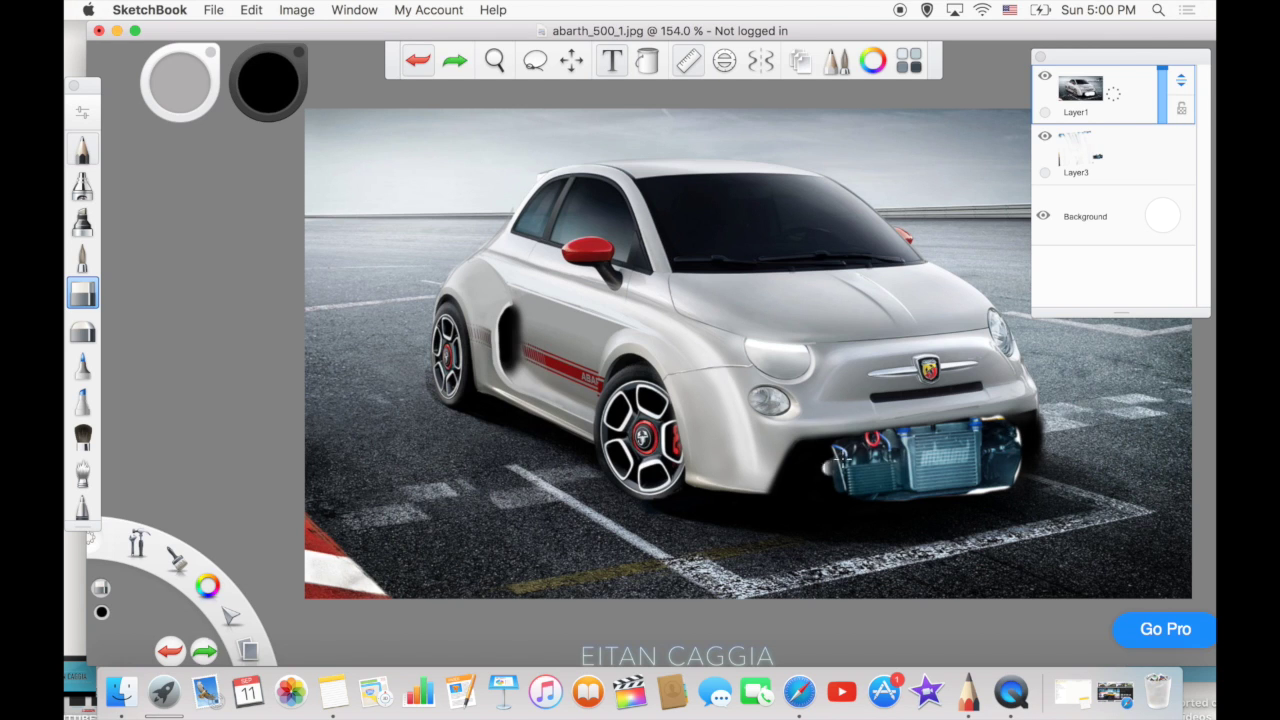
key("v")
key("l")
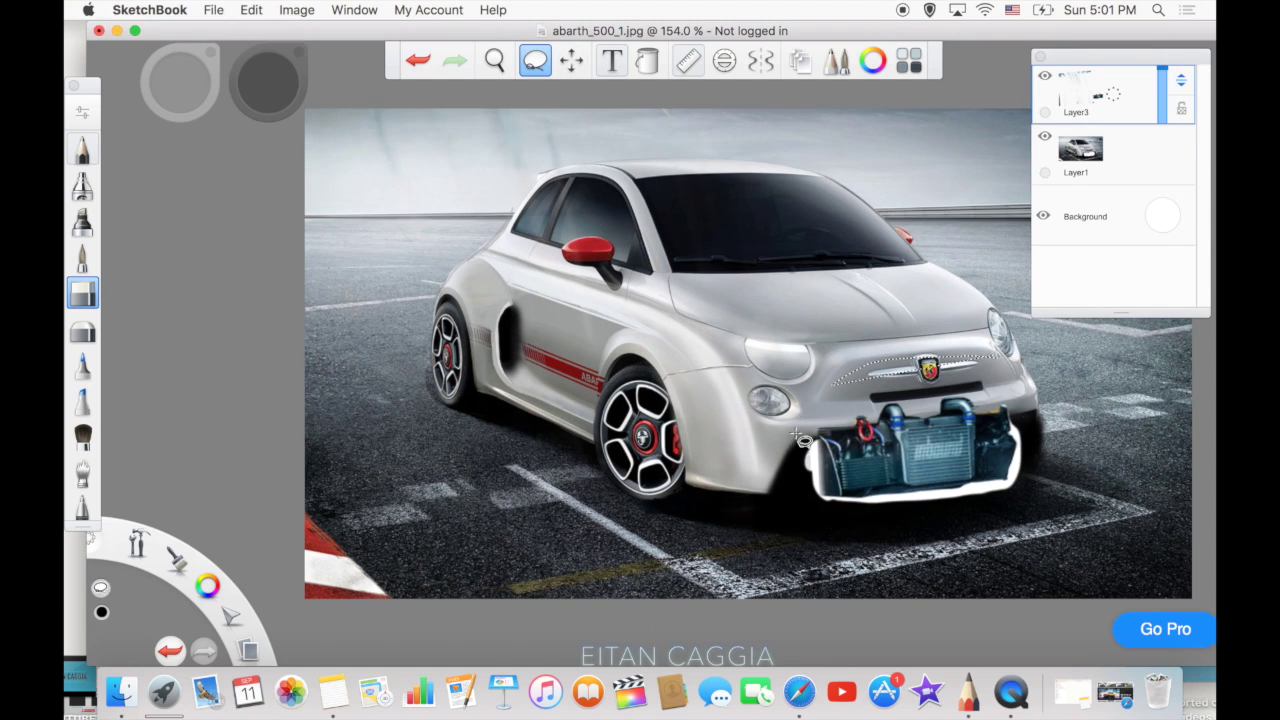
left_click_drag(790, 550, 807, 597)
Paint black under the intercooler to hide the white strip below the bumper.
key("super+d")
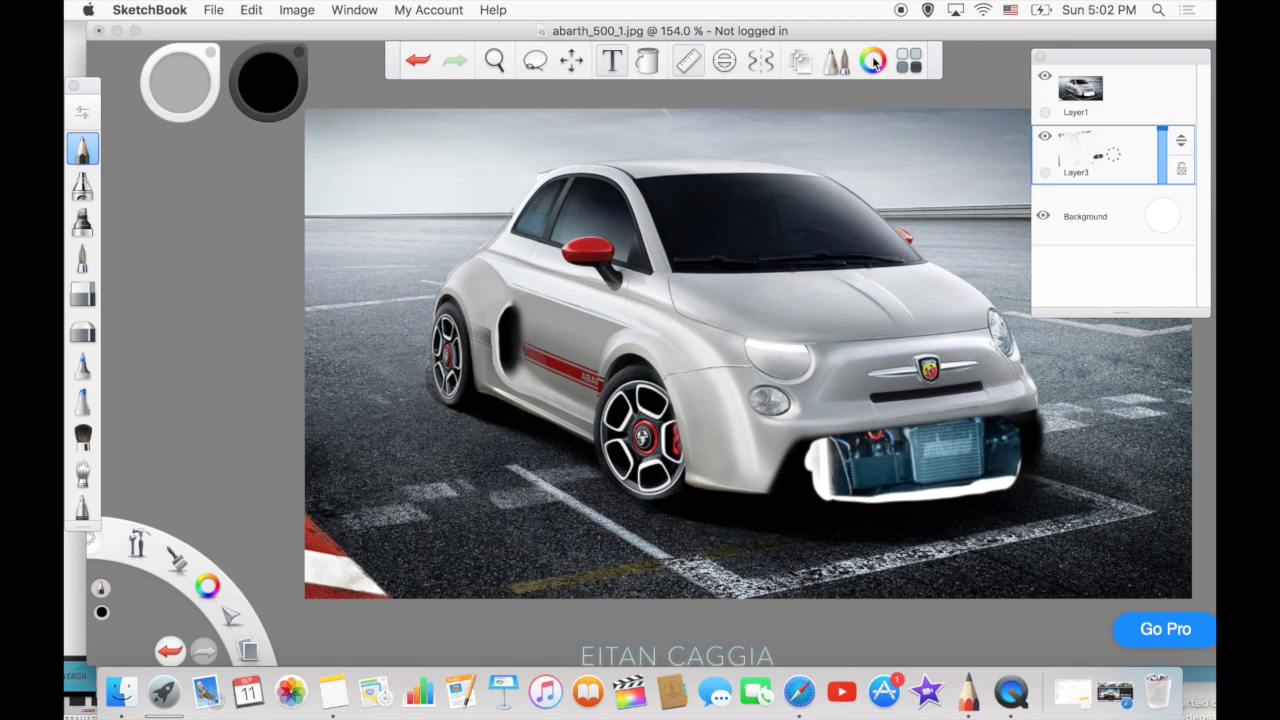
mouse_move(1005, 485)
left_mouse_down()
mouse_move(830, 490)
mouse_move(958, 490)
left_mouse_up()
key("v")
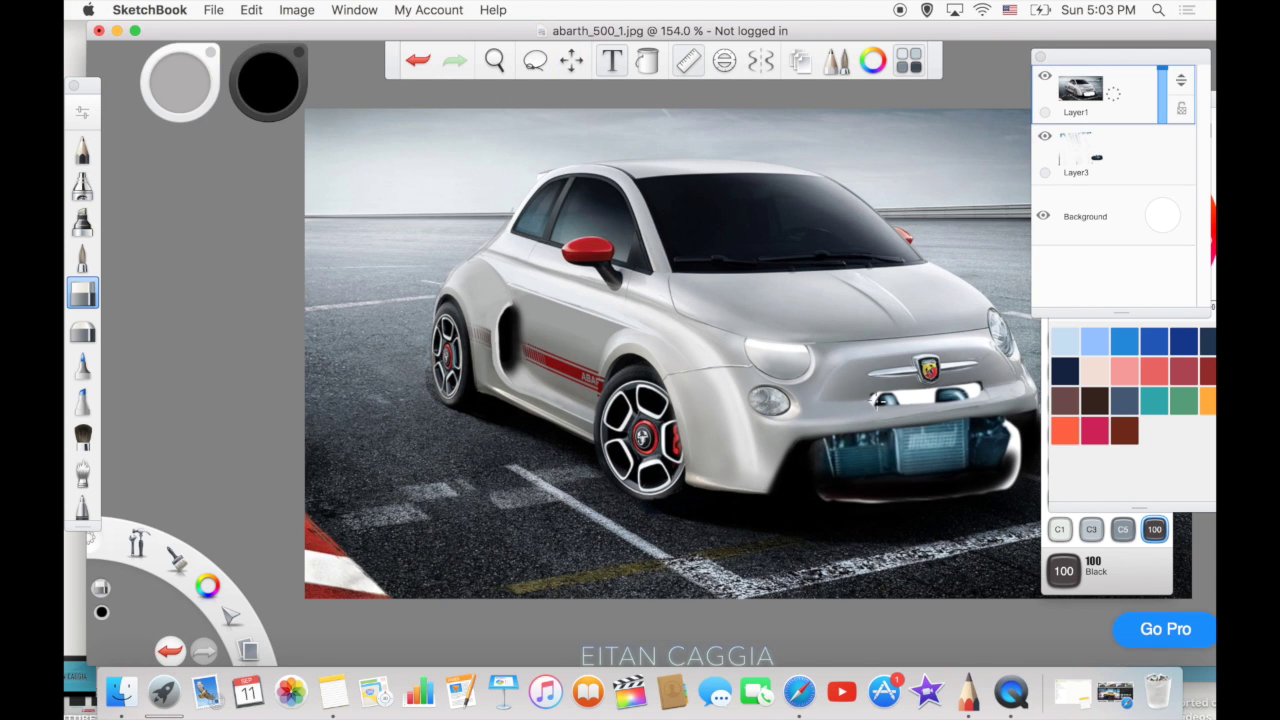
left_click_drag(600, 414, 614, 471)
mouse_move(838, 500)
left_mouse_down()
mouse_move(1011, 477)
mouse_move(1012, 430)
left_mouse_up()
key("b")
key("ctrl+z")
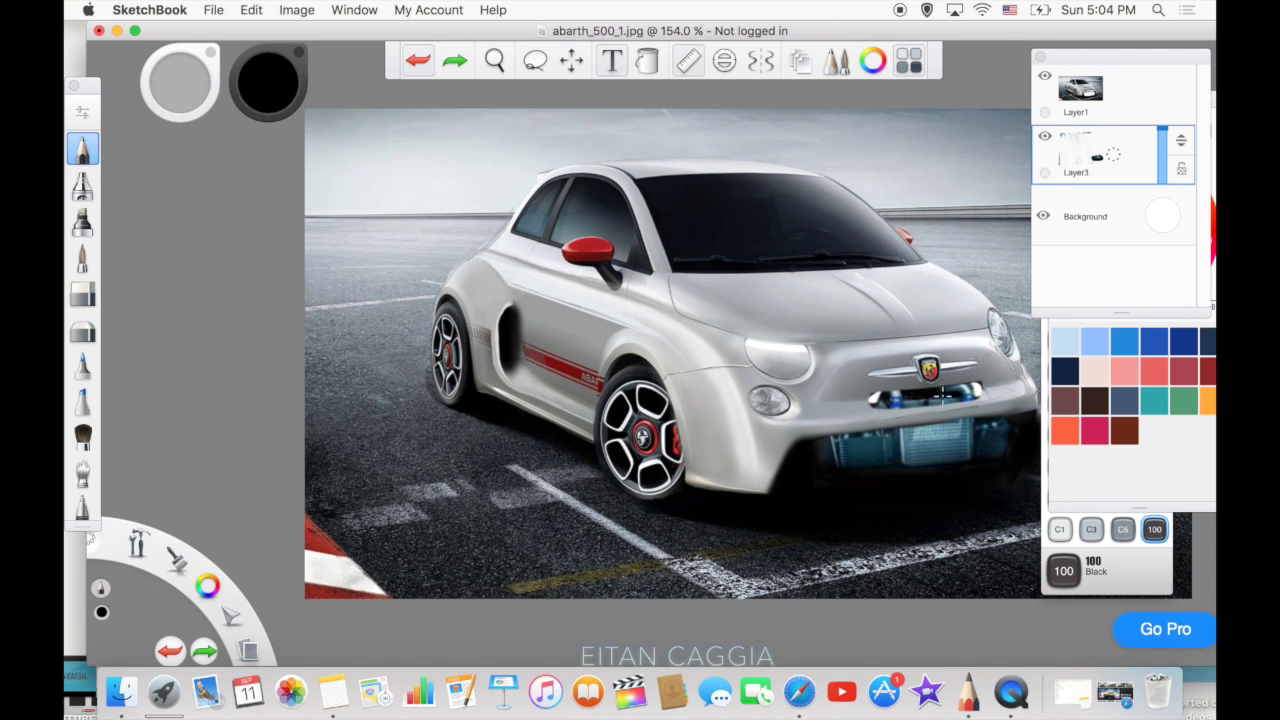
key("ctrl+shift+z")
key("e")
scroll(962, 367, "up", 5)
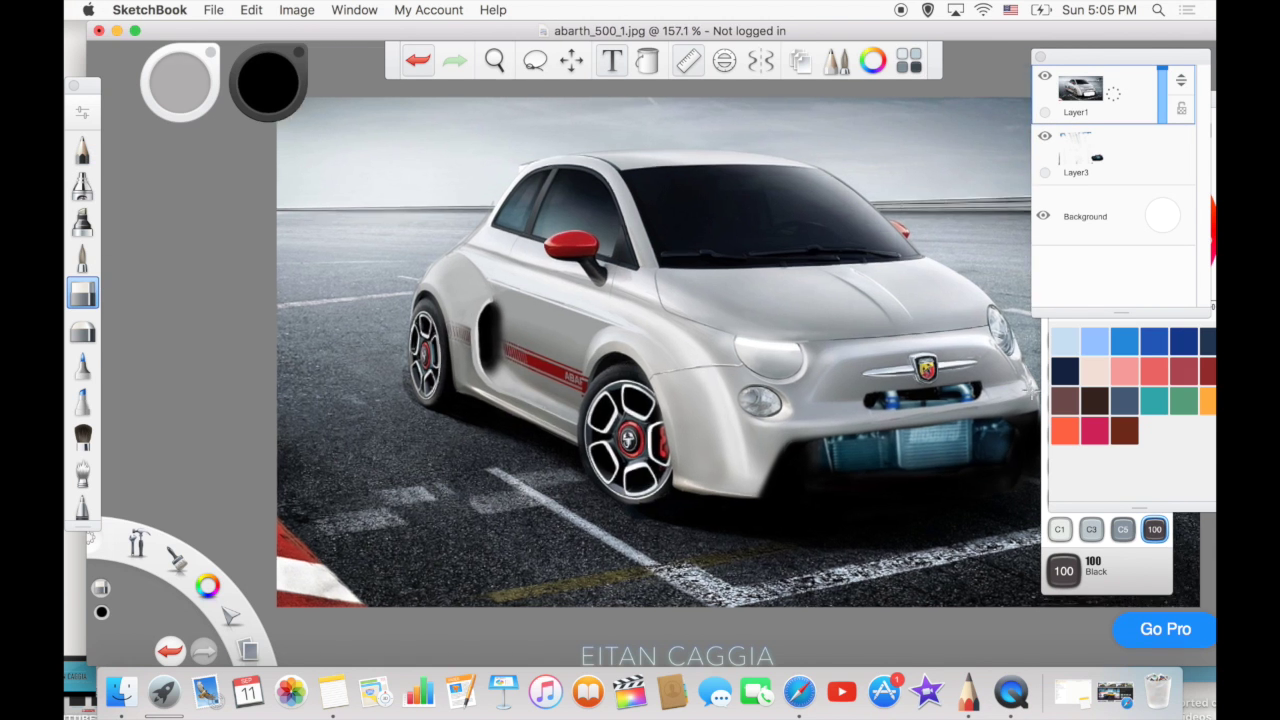
Erase along the grille's lower edge on Layer3 and adjust the shadow under the bumper.
left_click_drag(795, 425, 782, 428)
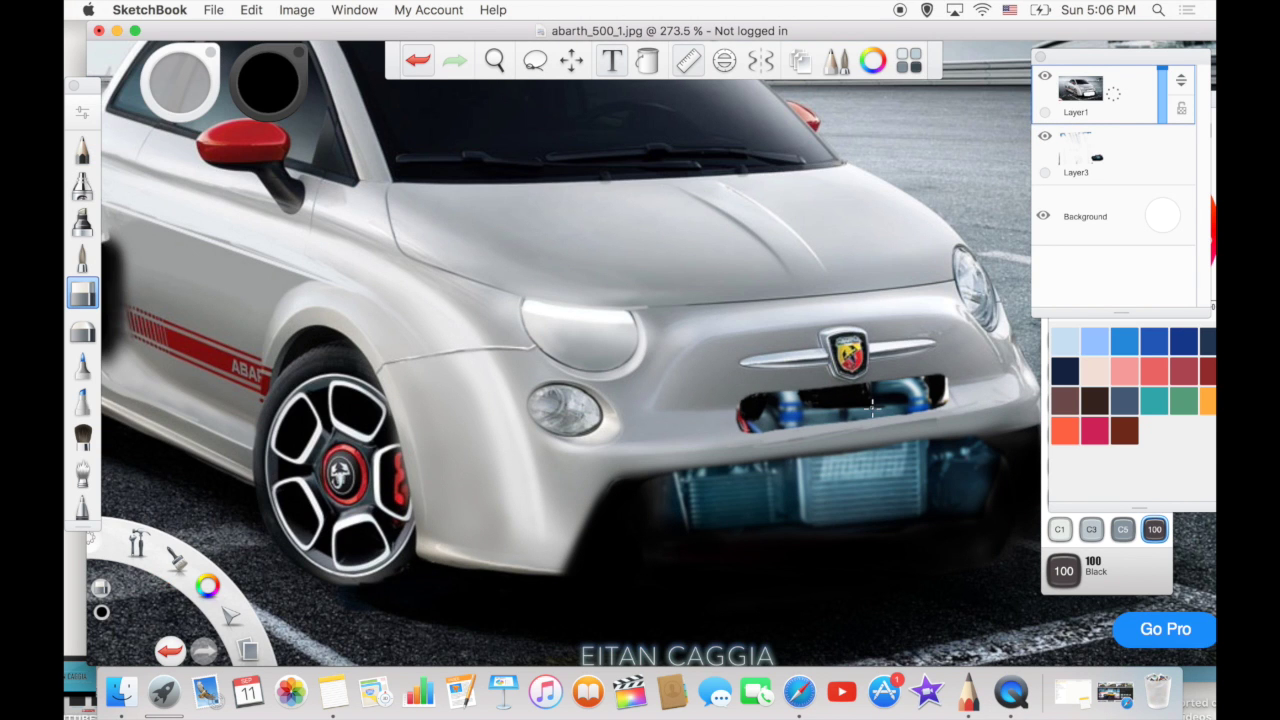
left_click(1075, 155)
left_click_drag(700, 500, 608, 514)
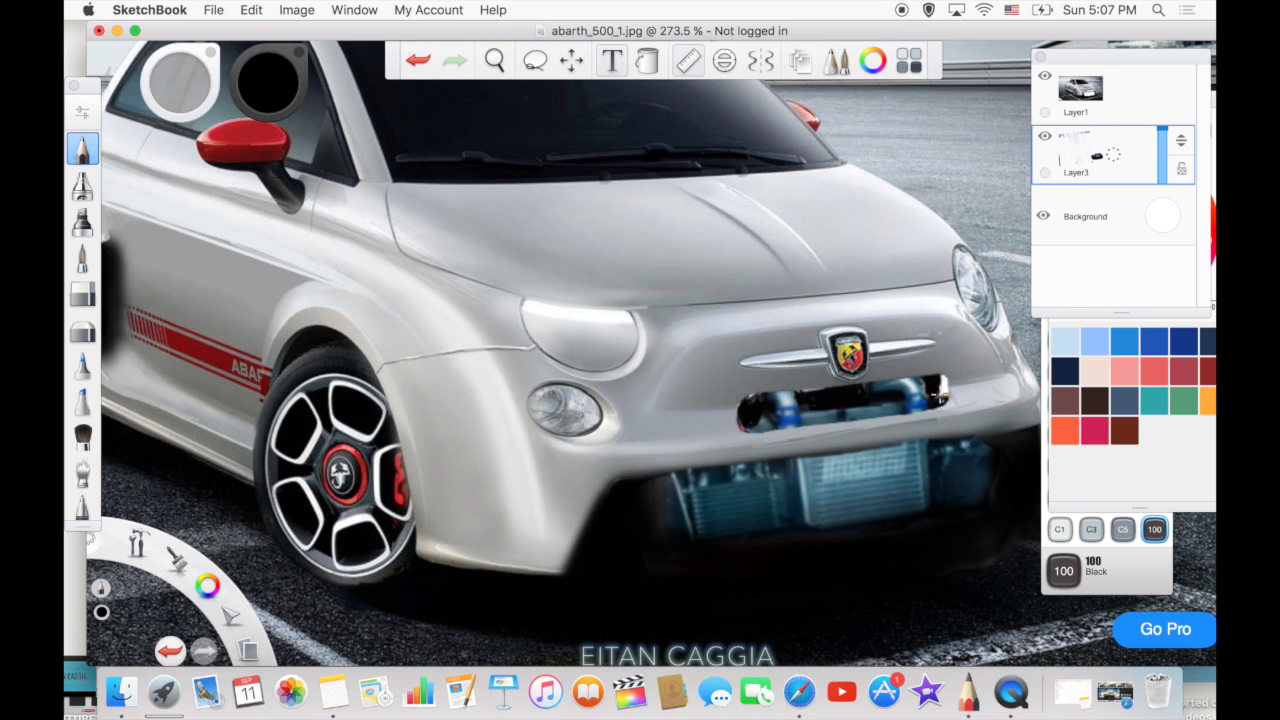
left_click(748, 402, "alt")
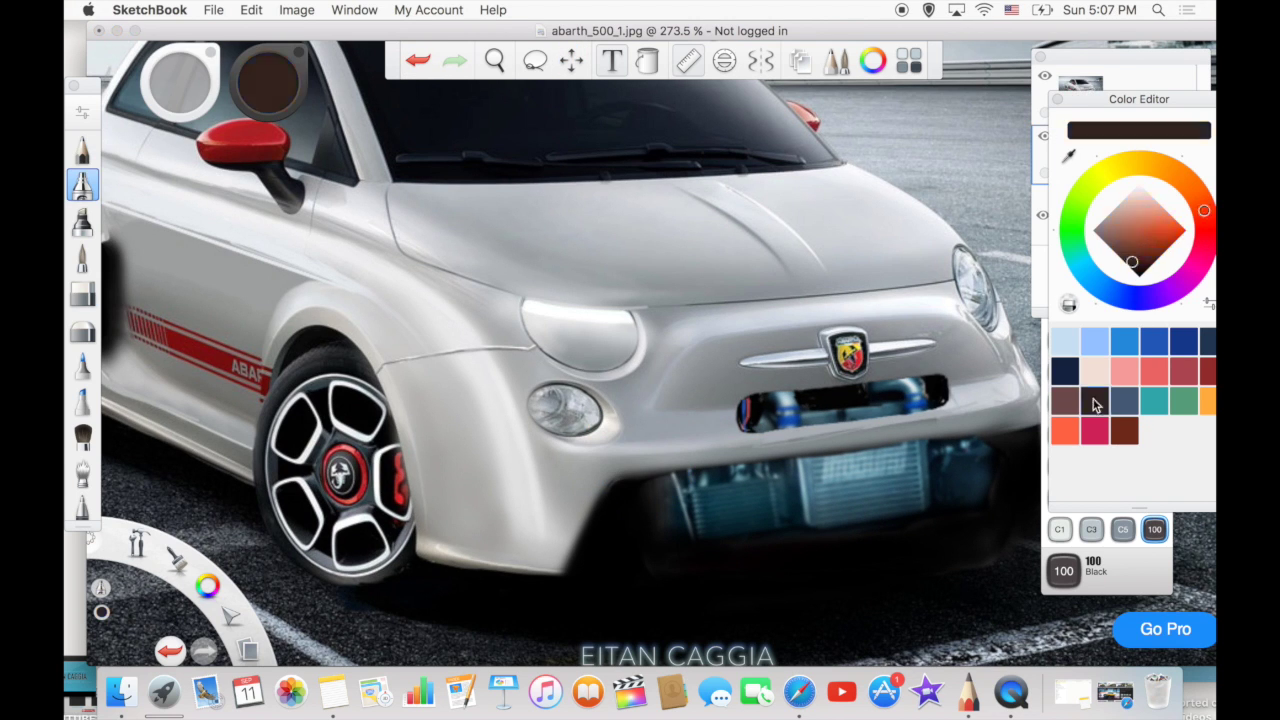
Paint a straight dark navy edge across the lower grille using the ruler guide.
key("r")
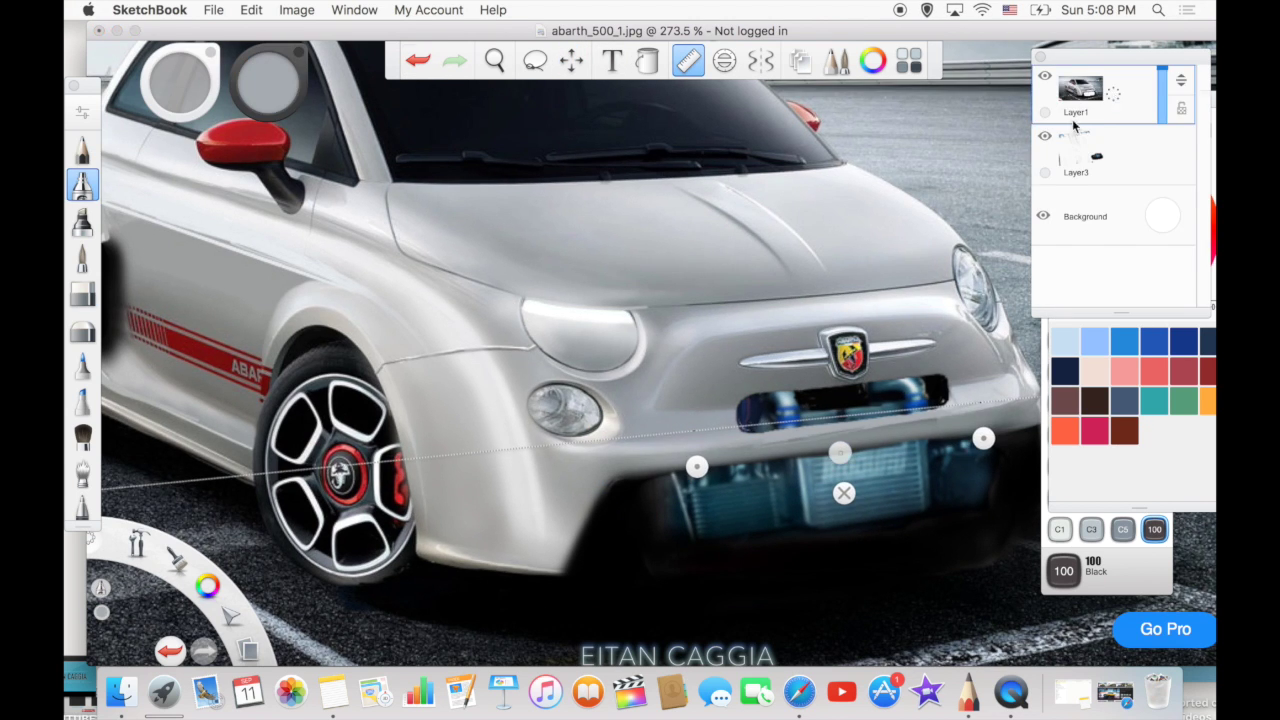
left_click_drag(803, 432, 955, 420)
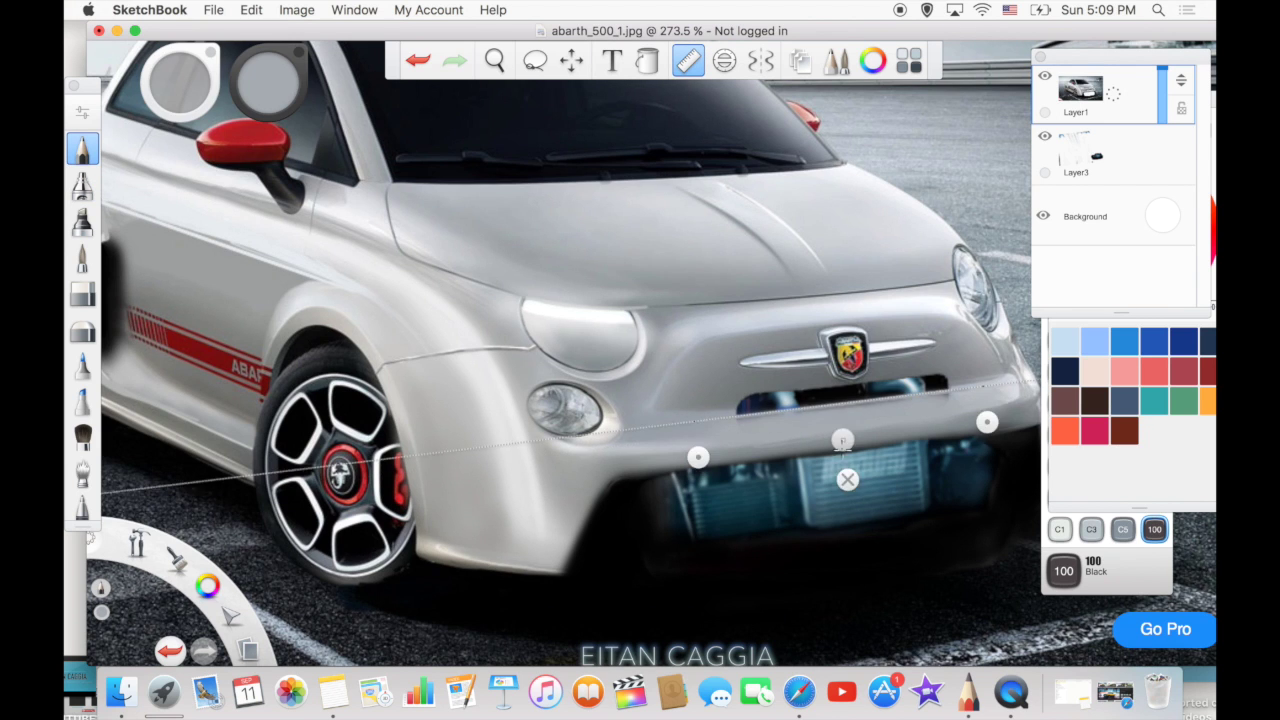
key("b")
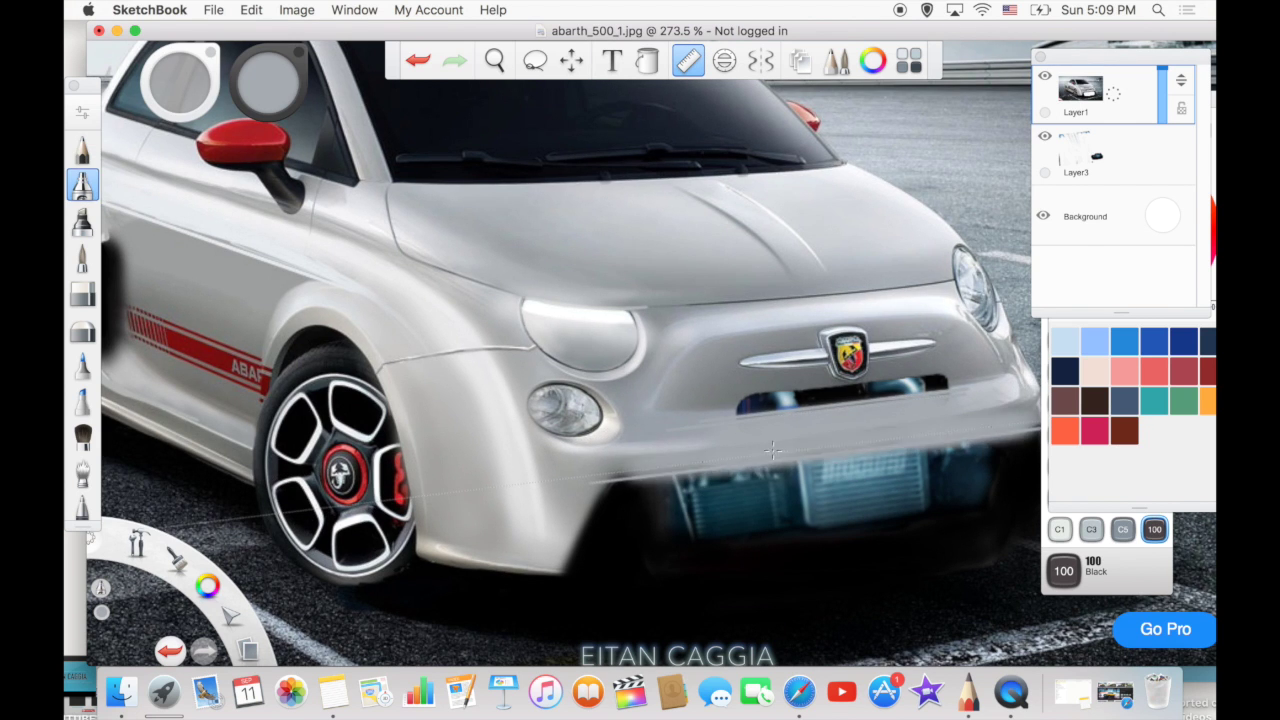
mouse_move(990, 445)
left_mouse_down()
mouse_move(640, 485)
mouse_move(566, 580)
left_mouse_up()
key("e")
key("b")
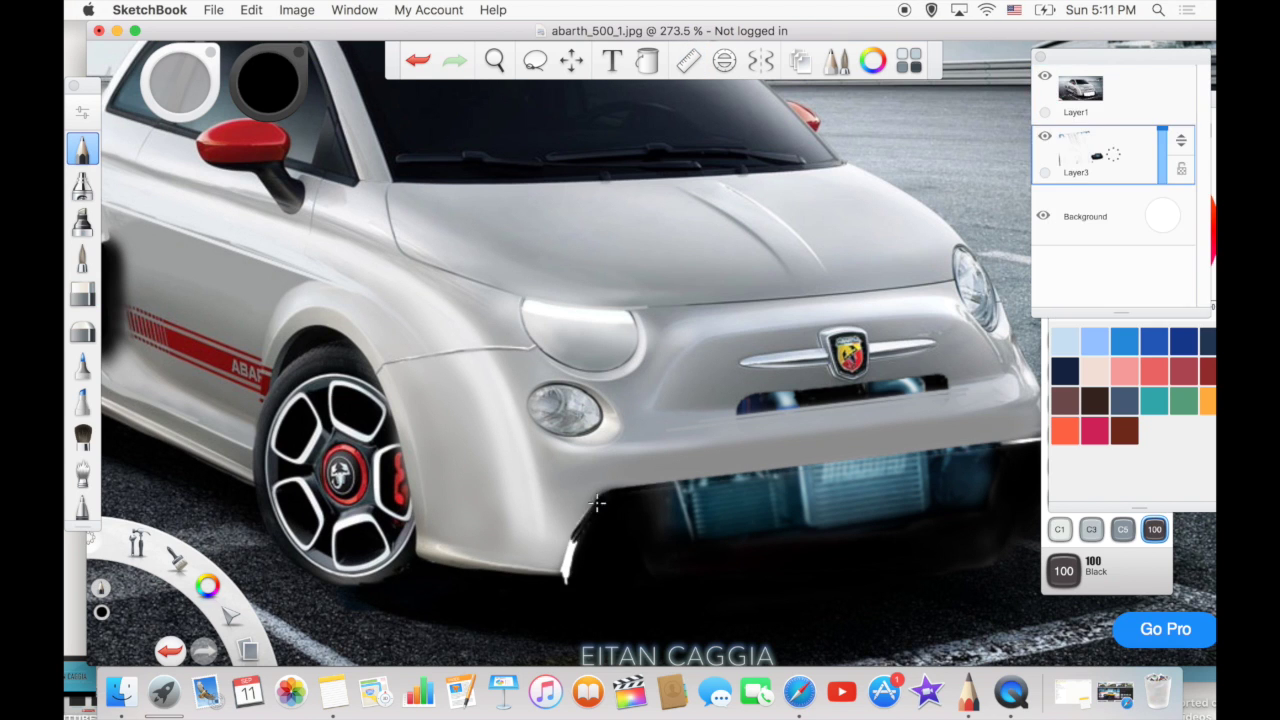
Outline the splitter along the bumper bottom in C1 Cool Gray using the ellipse guide.
left_click_drag(896, 537, 660, 490)
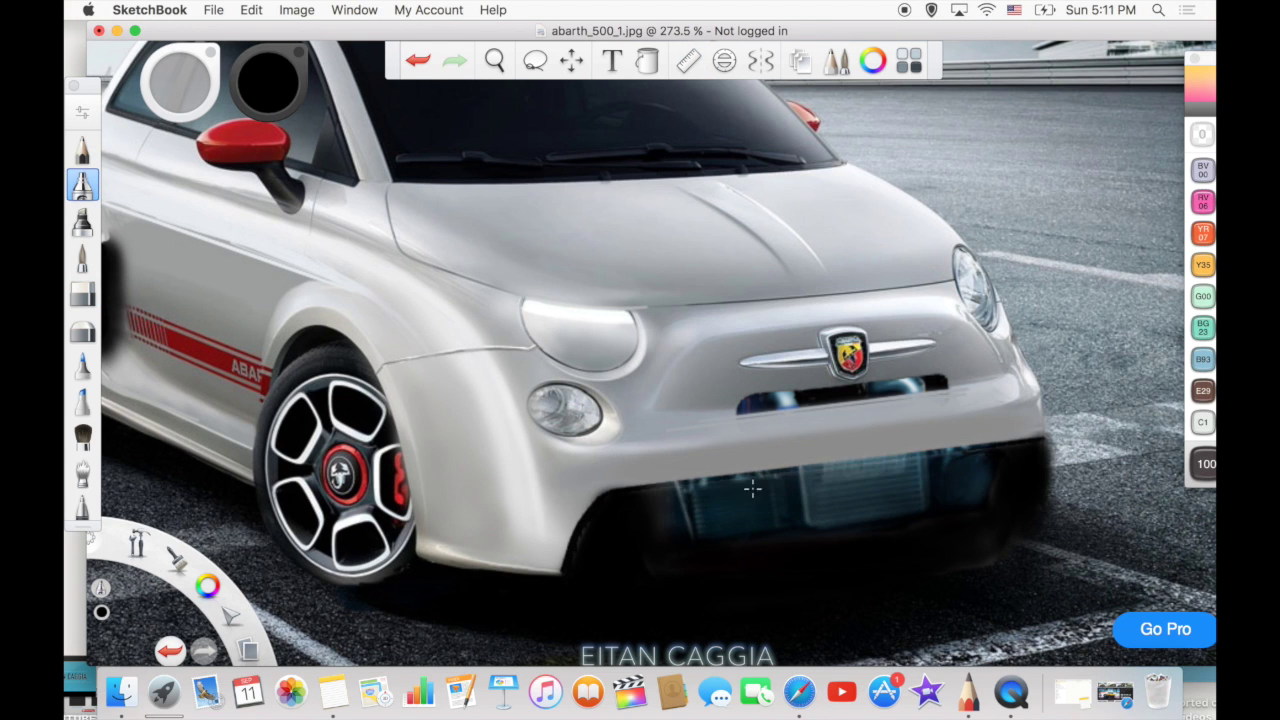
left_click(1203, 422)
left_click_drag(553, 571, 700, 566)
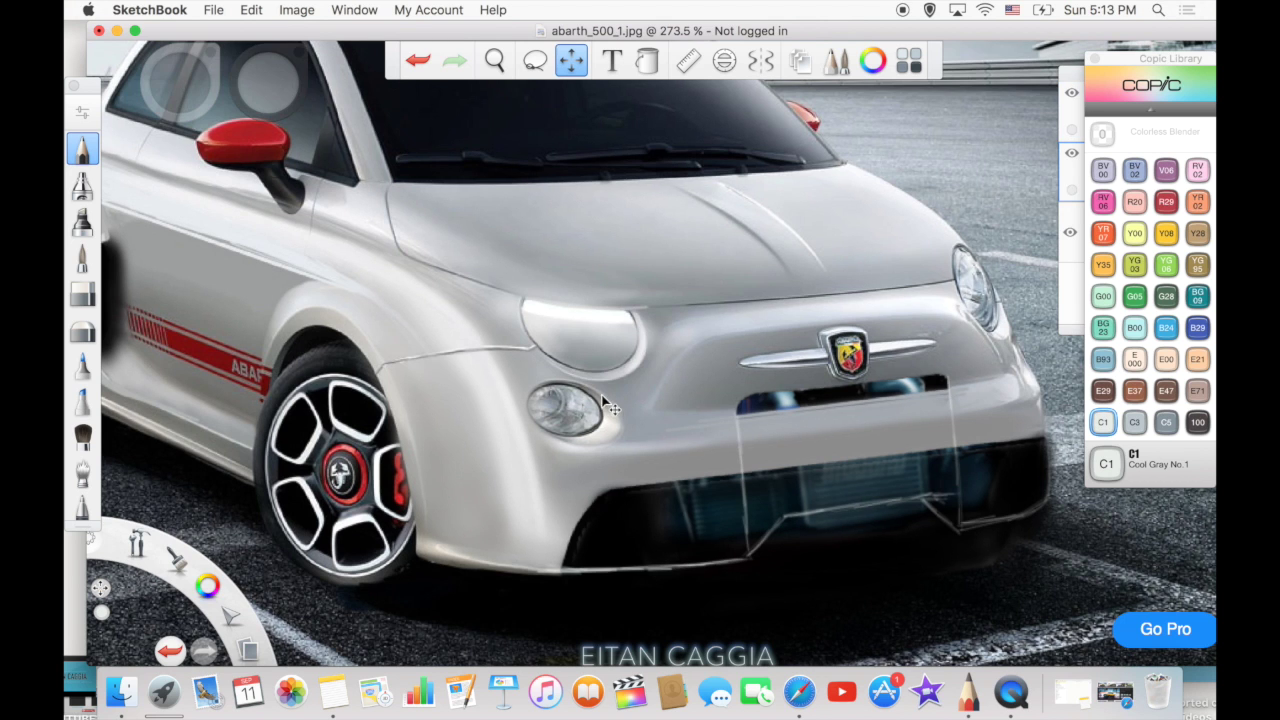
key("ctrl+z")
left_click(724, 61)
mouse_move(710, 288)
left_mouse_down()
mouse_move(780, 503)
mouse_move(811, 526)
left_mouse_up()
left_click_drag(495, 577, 1052, 535)
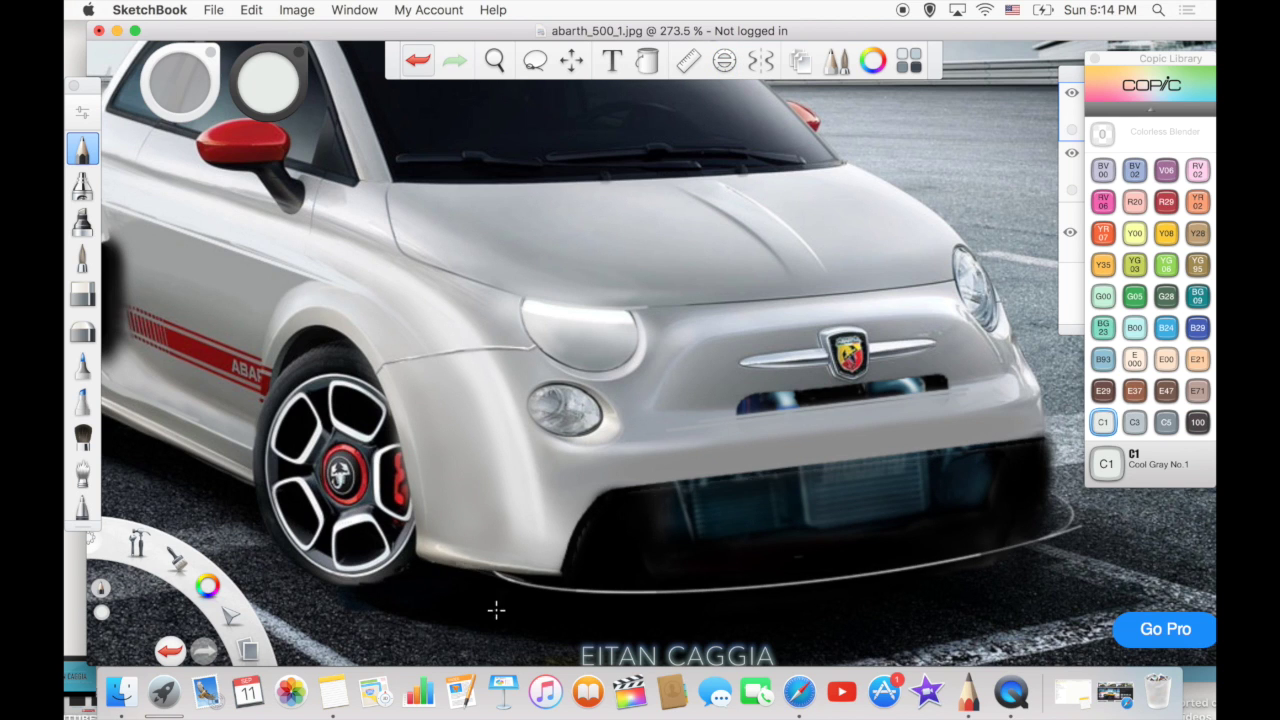
left_click_drag(496, 609, 946, 494)
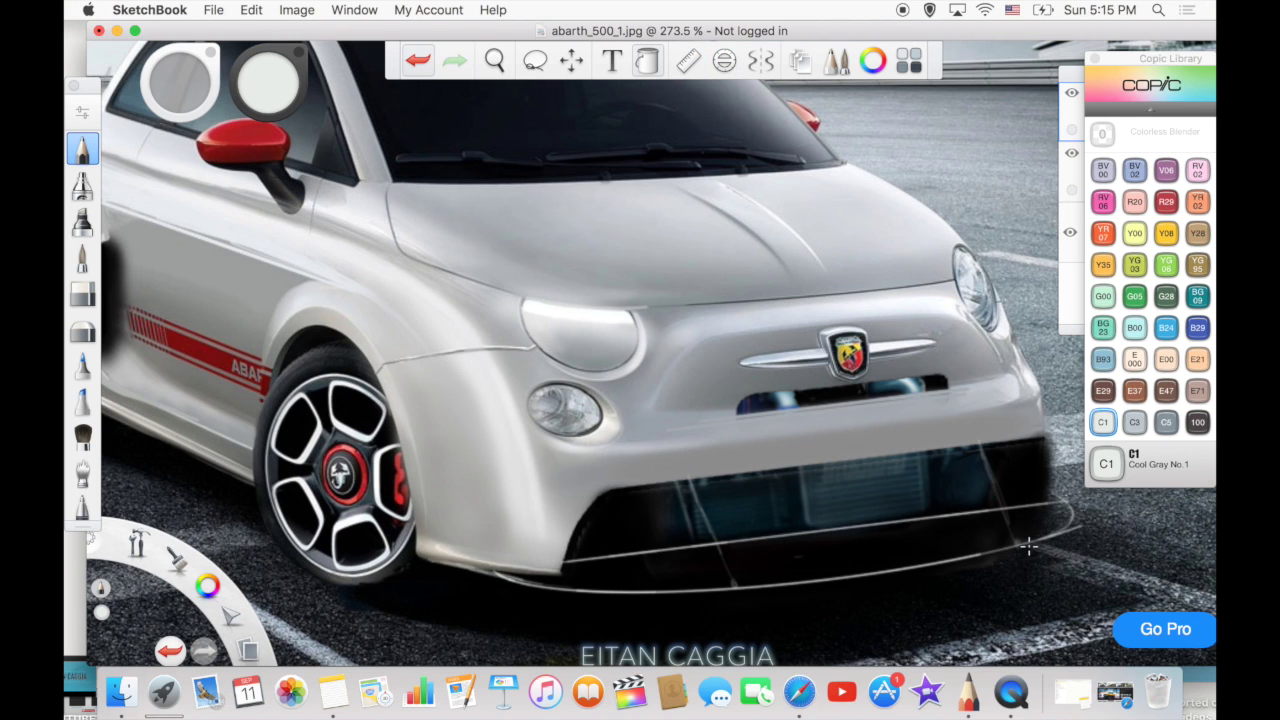
Fill the splitter band with 100 Black marker strokes until nearly black.
left_click(1197, 422)
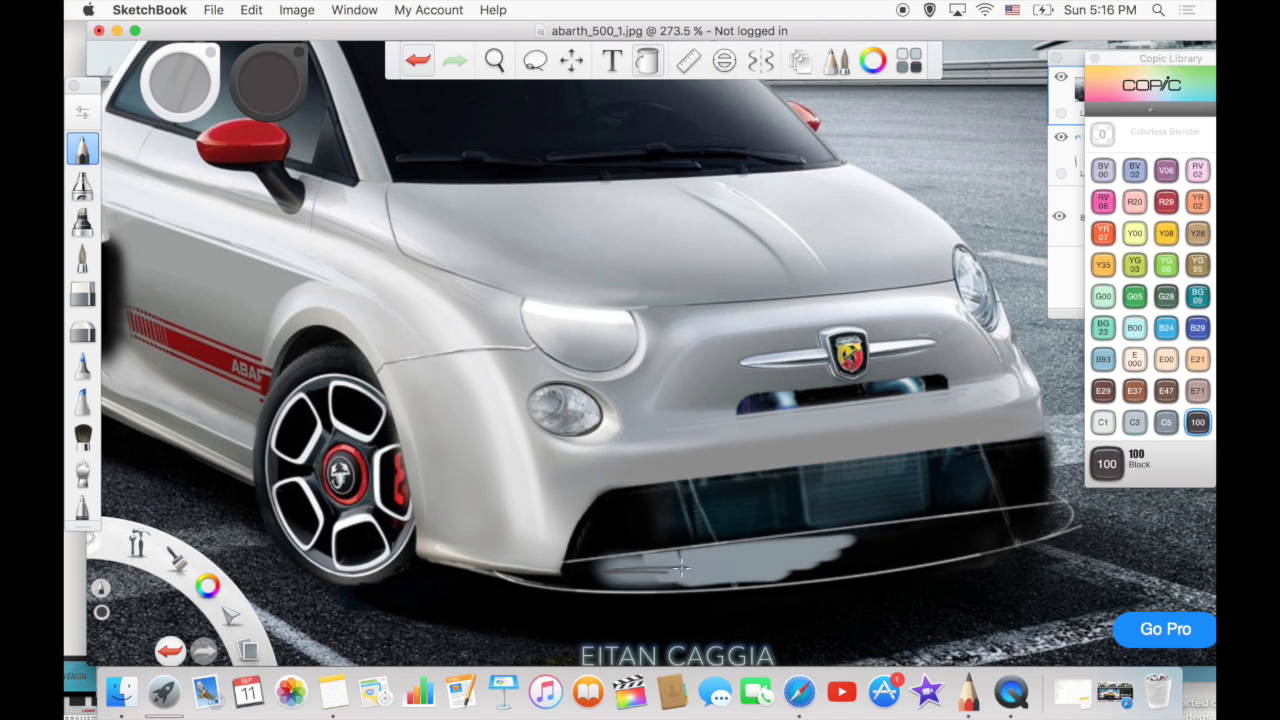
left_click_drag(850, 545, 580, 580)
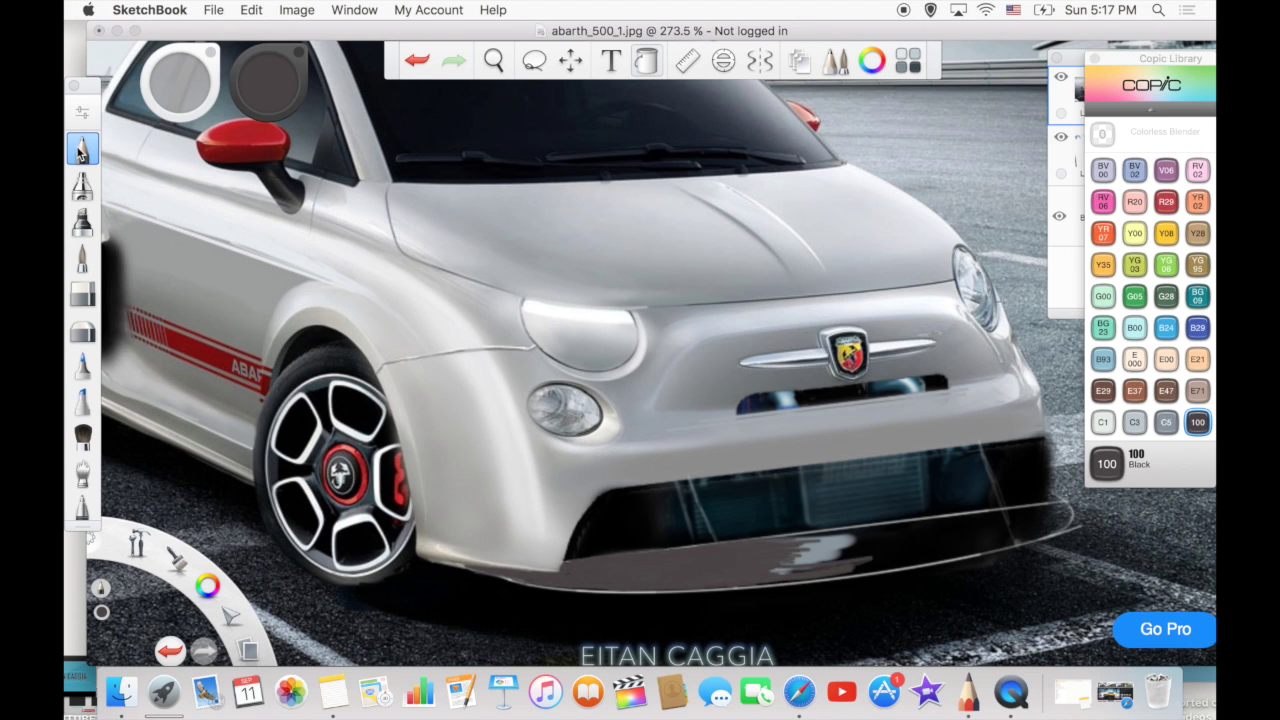
left_click_drag(775, 570, 1065, 515)
left_click(1106, 463)
mouse_move(960, 530)
left_mouse_down()
mouse_move(663, 569)
mouse_move(606, 560)
mouse_move(1051, 523)
mouse_move(530, 570)
left_mouse_up()
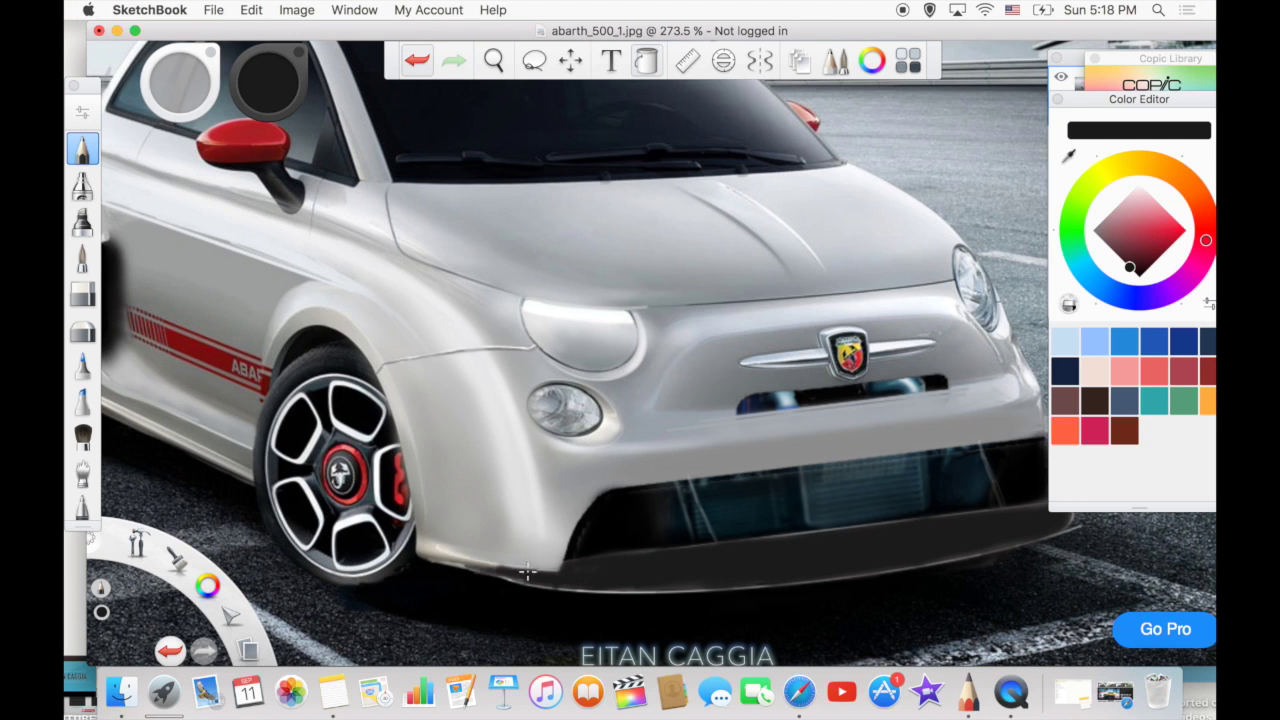
left_click(1150, 80)
left_click(1102, 422)
Select very dark navy on the car photo layer, discarding two trial pencil lines on the fender.
left_click(1104, 463)
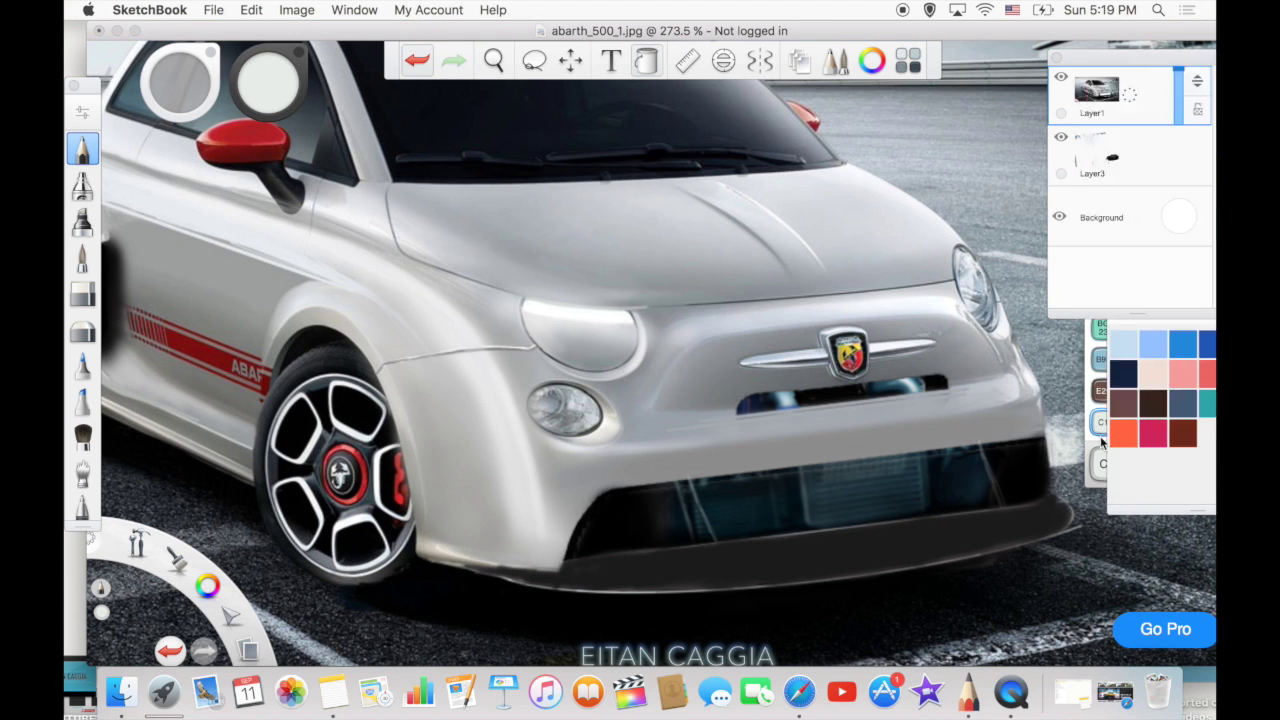
left_click(82, 185)
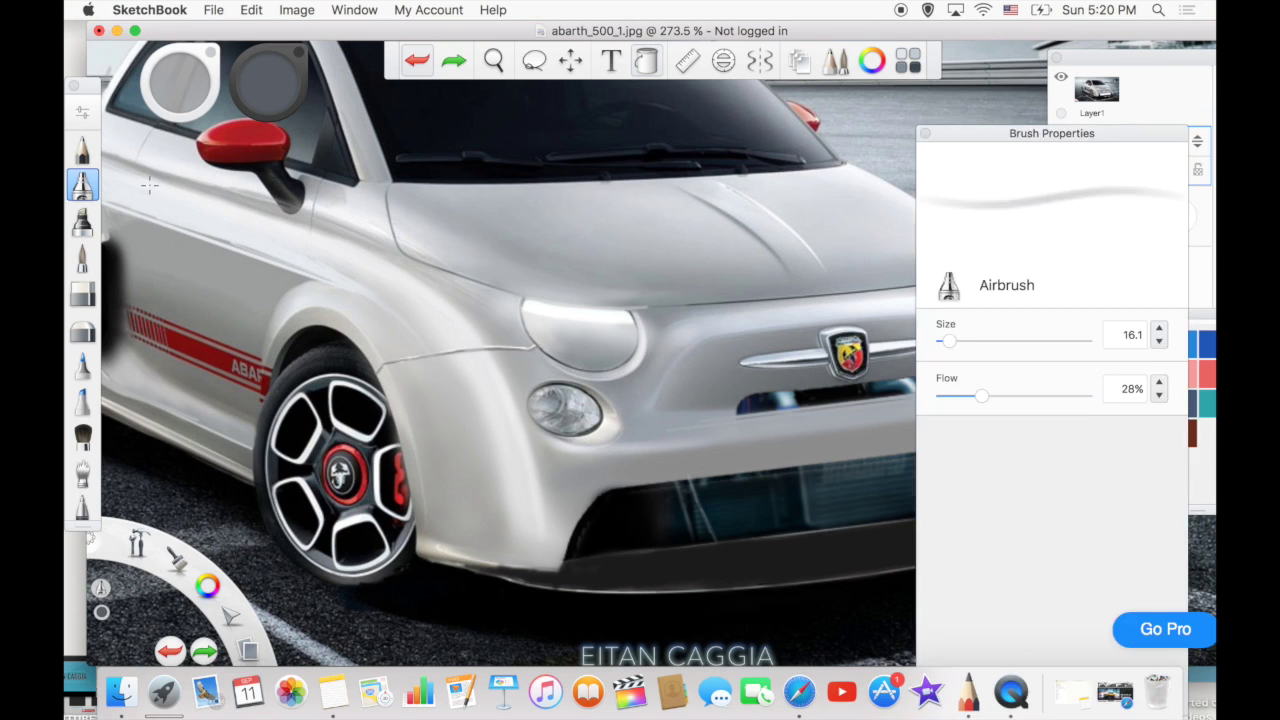
left_click(1123, 372)
left_click(82, 148)
left_click(1095, 90)
left_click_drag(432, 462, 540, 508)
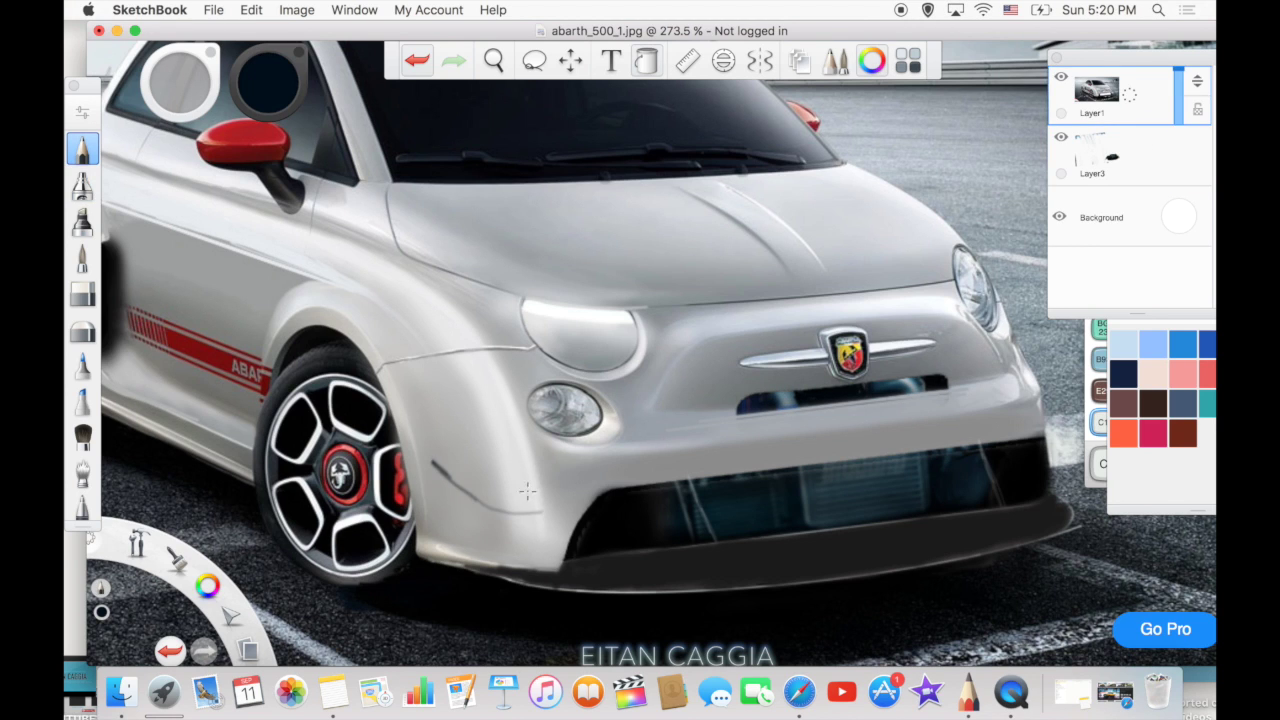
left_click_drag(424, 410, 533, 447)
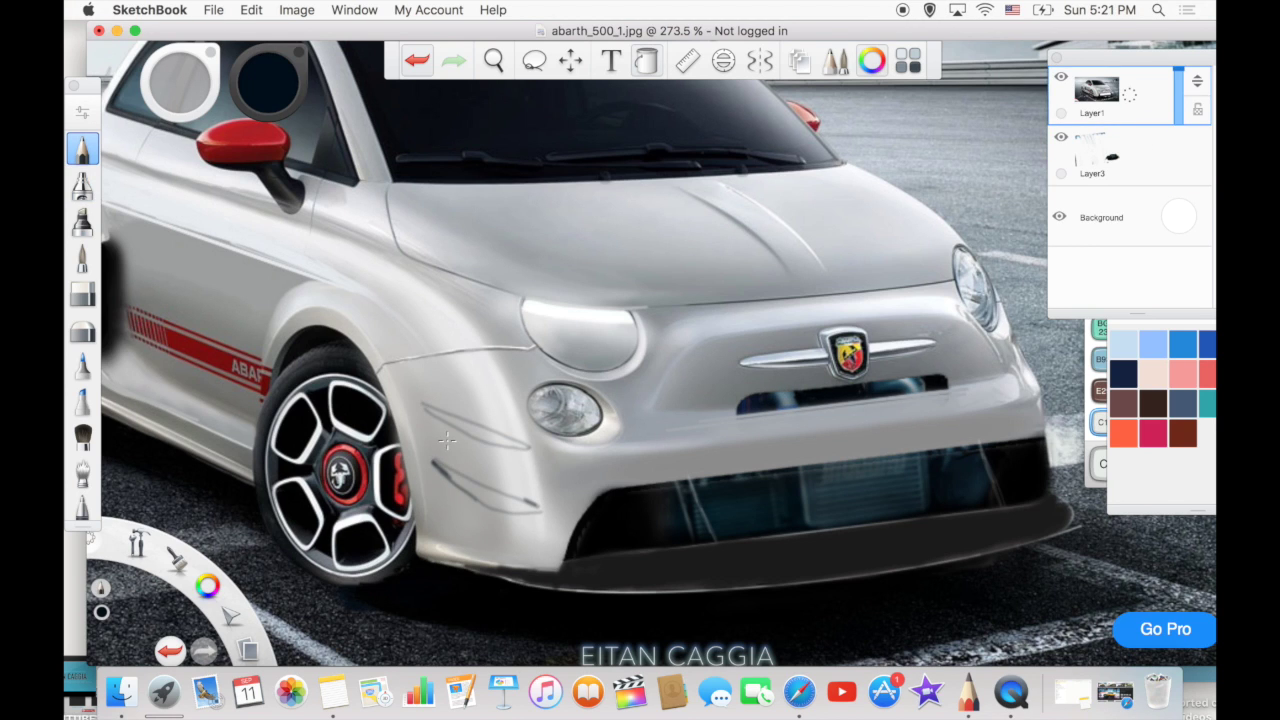
left_click(417, 60)
Paint the fog light dark with an orange-red rim.
left_click(1123, 432)
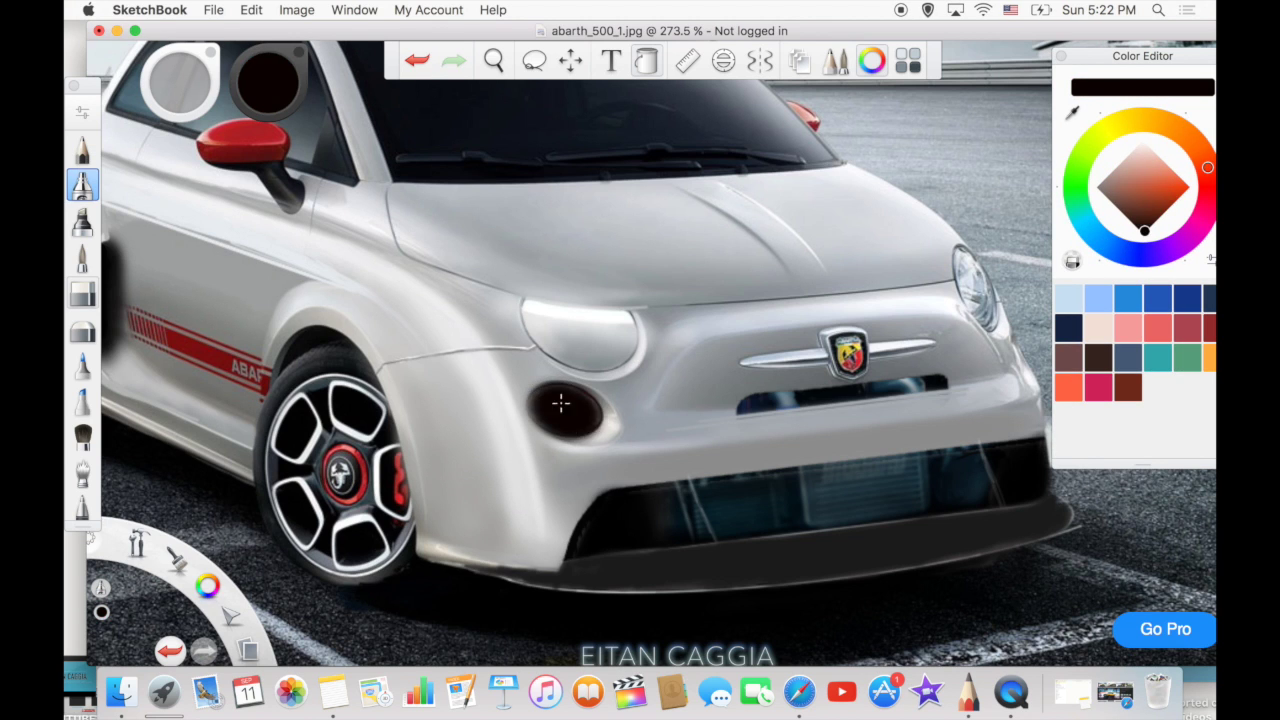
mouse_move(590, 415)
left_mouse_down()
mouse_move(548, 410)
mouse_move(519, 376)
mouse_move(600, 415)
mouse_move(540, 410)
left_mouse_up()
left_click(548, 410, "alt")
key("p")
left_click(560, 415, "alt")
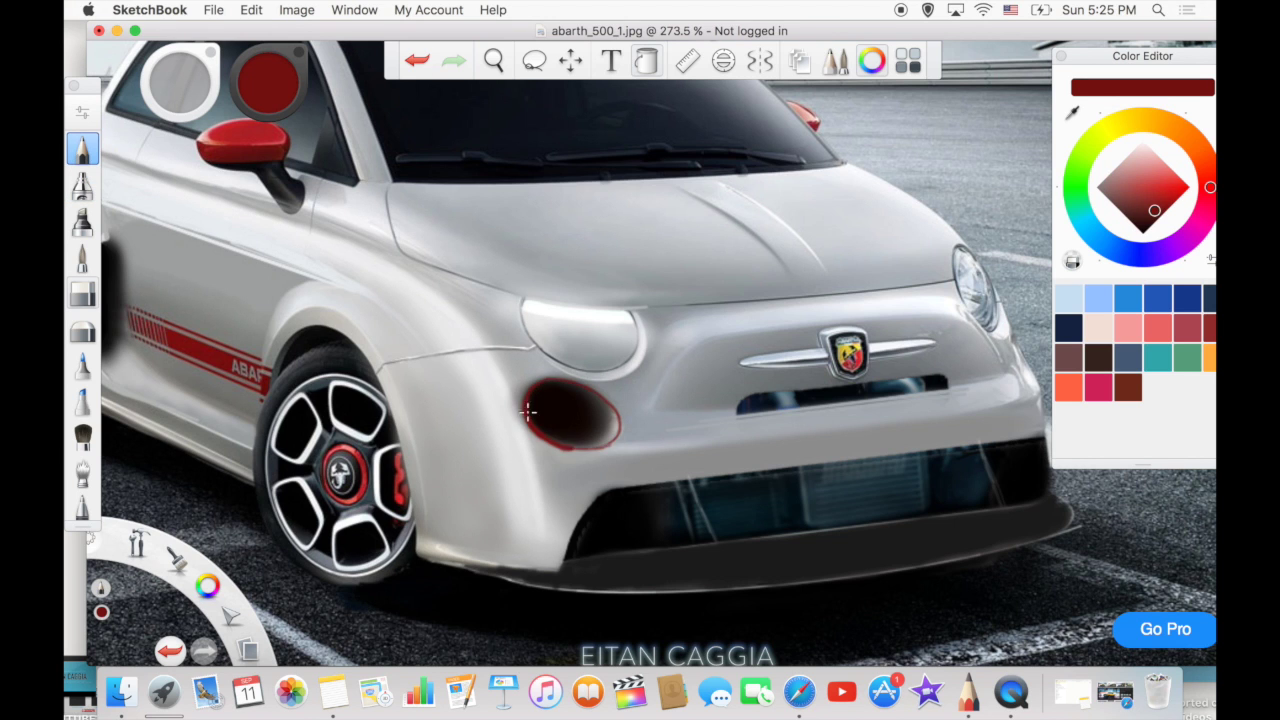
key("ctrl+z")
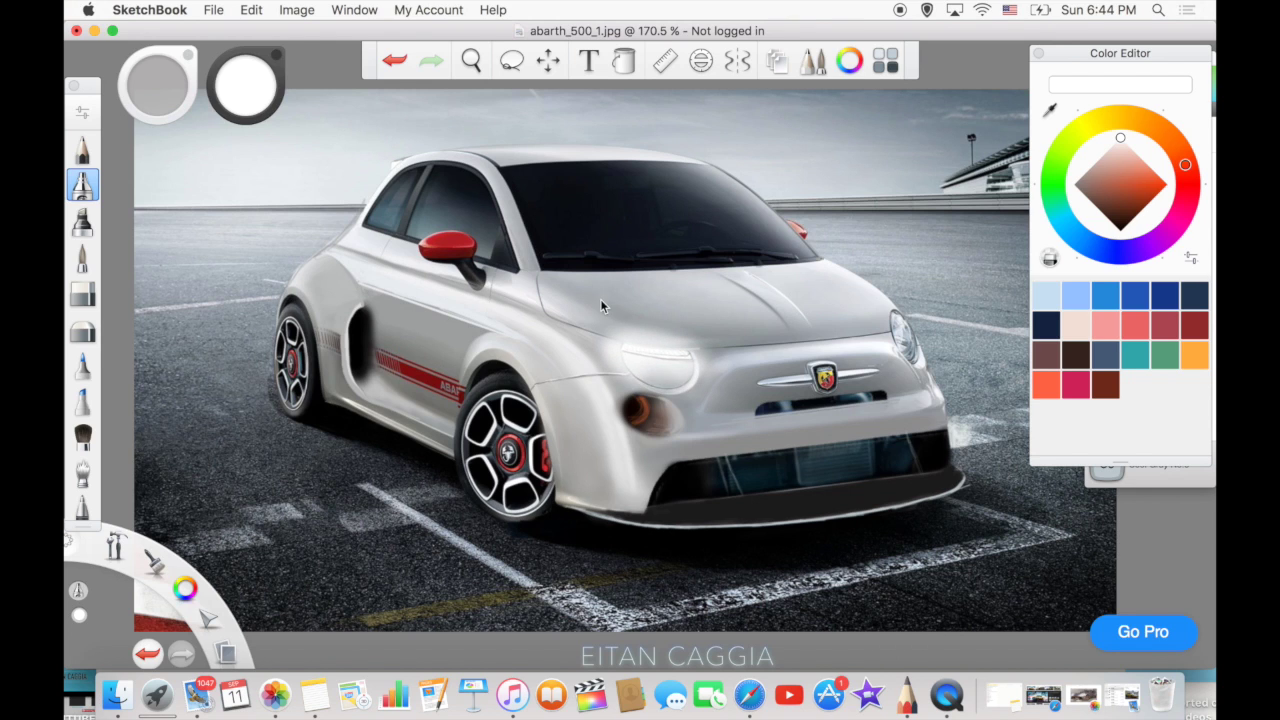
Zoom in on the right headlight and sample light and bluish greys from its chrome.
left_click(640, 410, "alt")
left_click(648, 418, "alt")
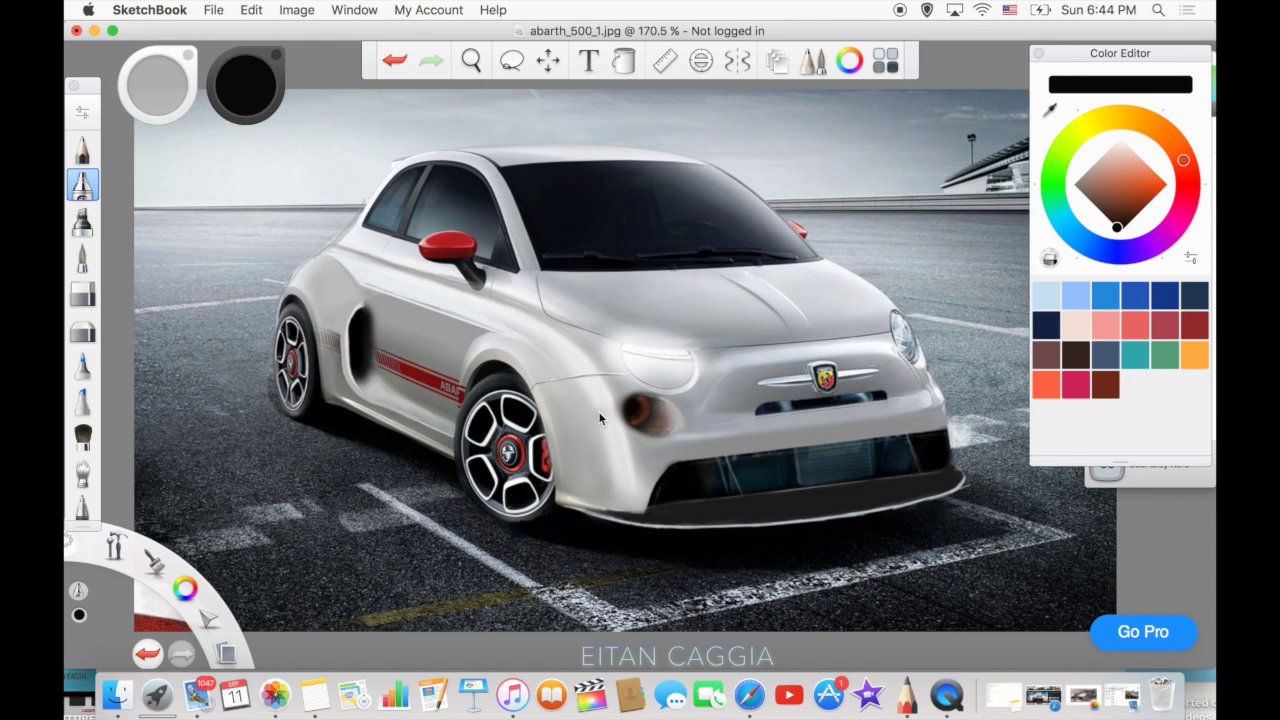
key("b")
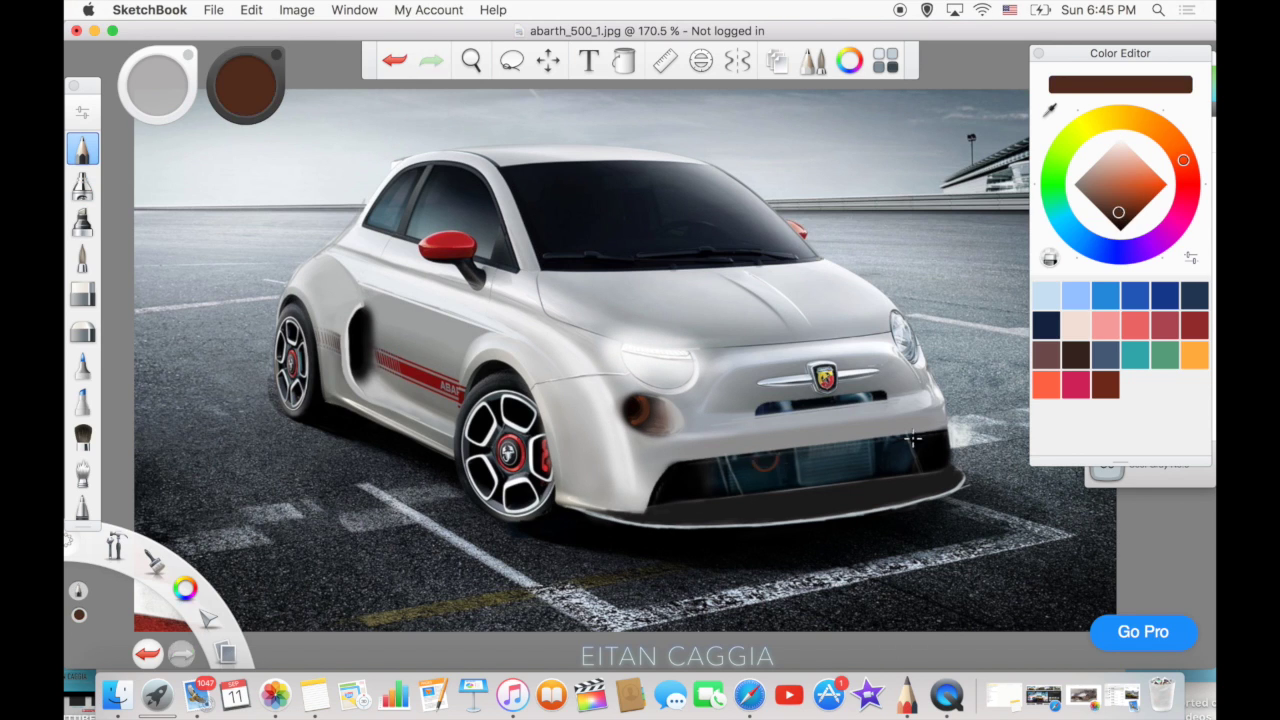
scroll(920, 347, "up", 3)
left_click(867, 309, "alt")
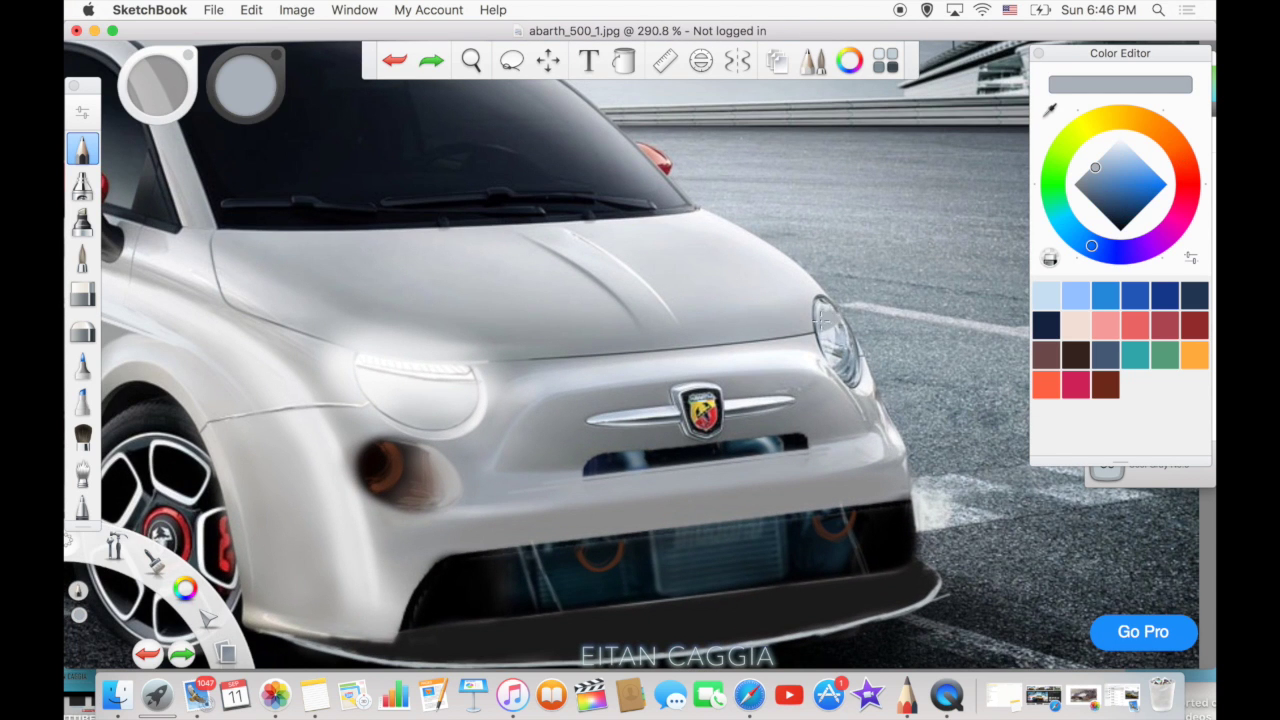
left_click(822, 316, "alt")
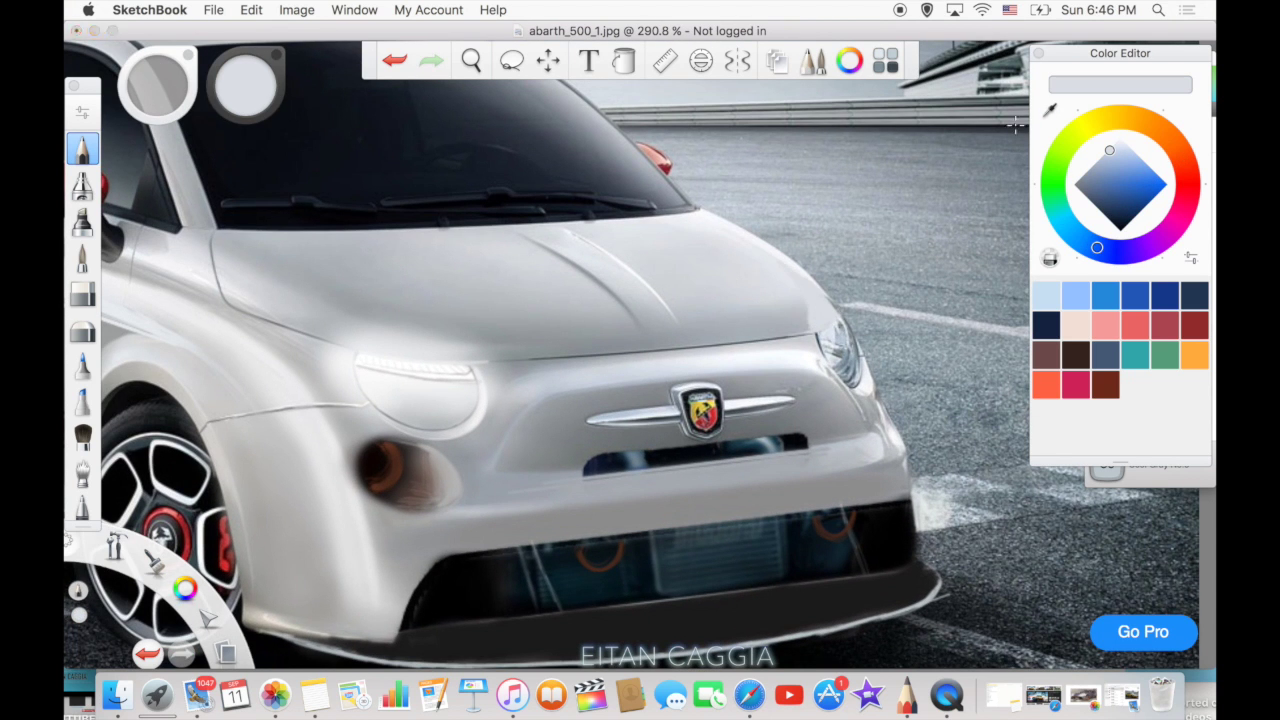
left_click(816, 298, "alt")
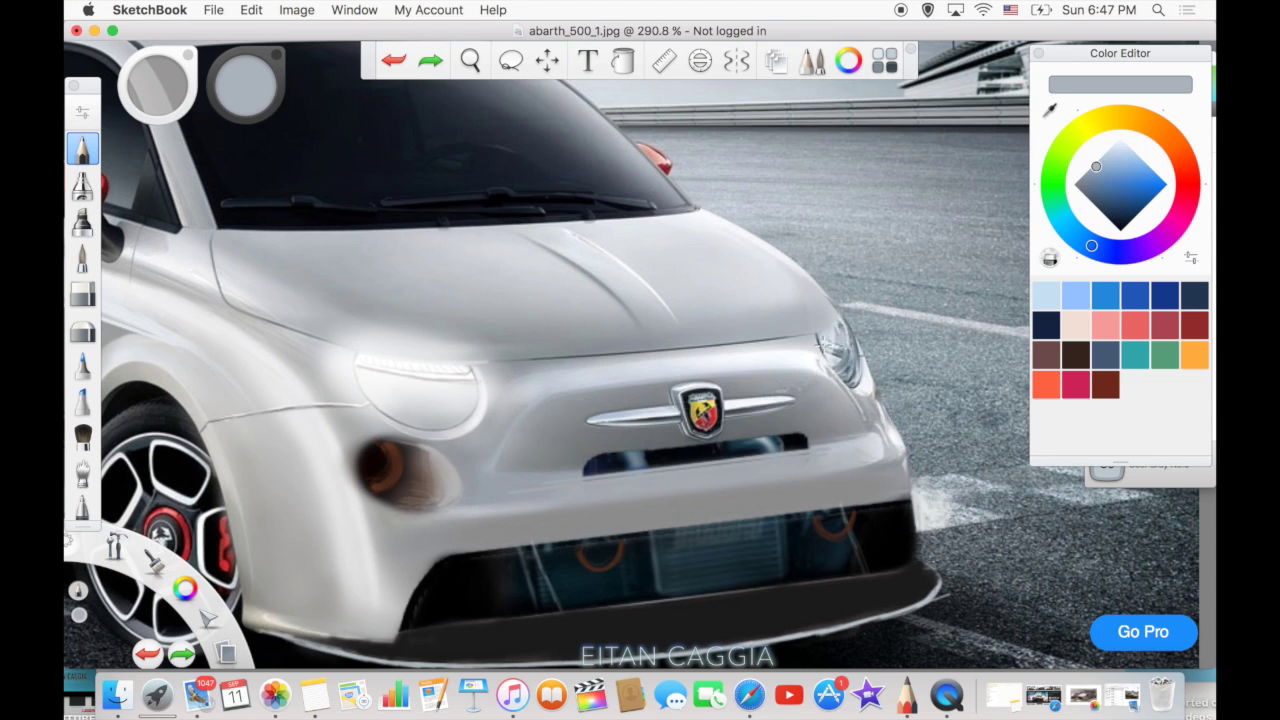
Spray a soft white glow over the right headlight, replacing an undone grey stroke.
left_click_drag(826, 332, 848, 381)
left_click(826, 370, "alt")
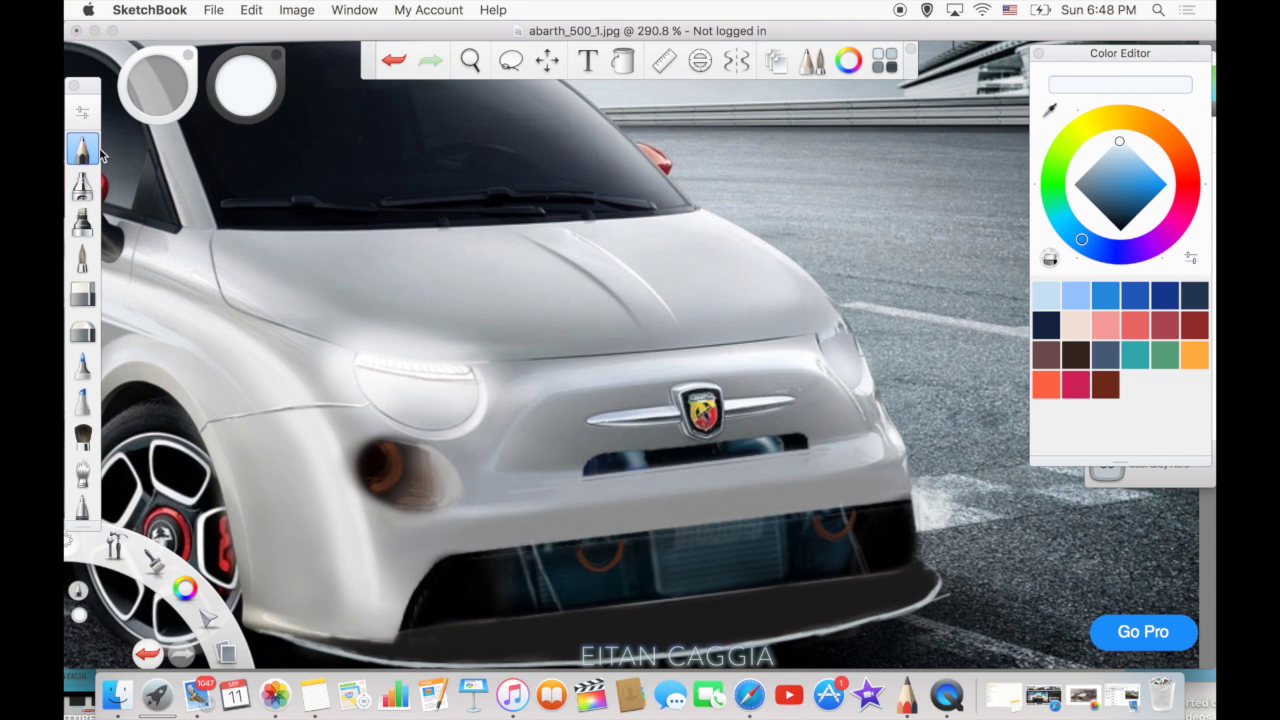
key("super+z")
mouse_move(818, 322)
left_mouse_down()
mouse_move(848, 340)
mouse_move(880, 400)
mouse_move(878, 352)
left_mouse_up()
left_click(82, 184)
key("super+z")
scroll(856, 324, "down", 3)
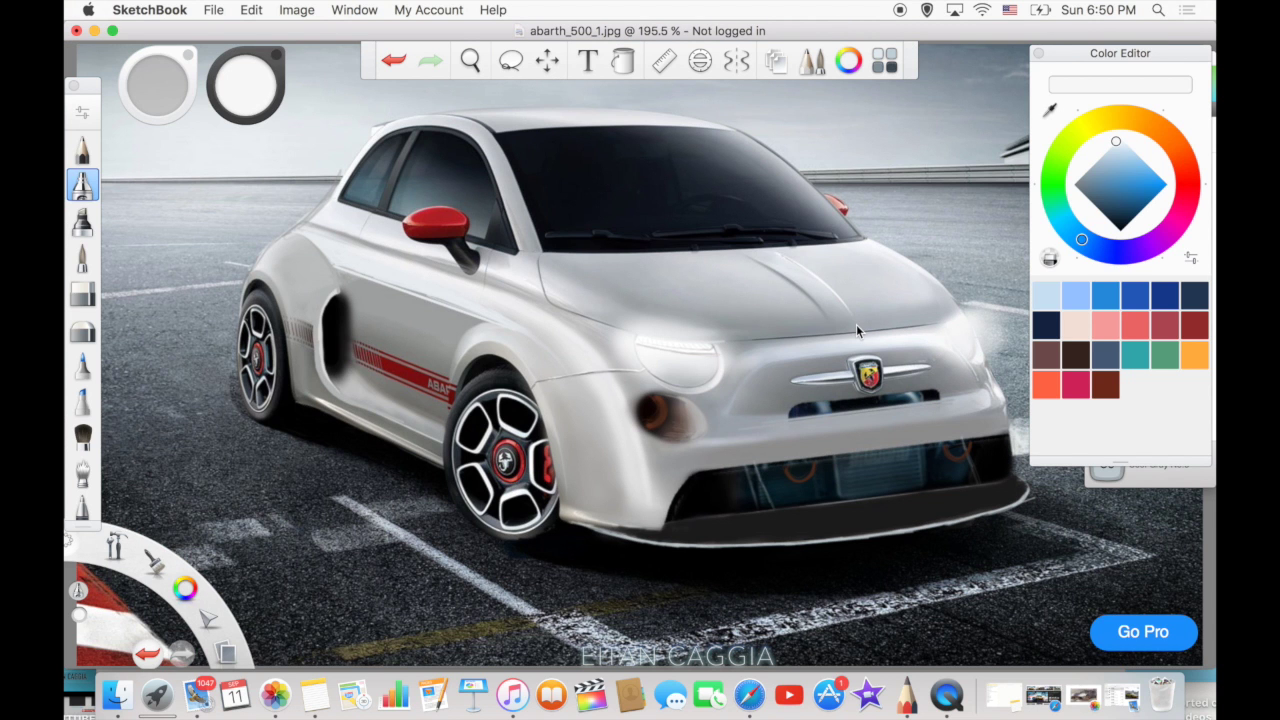
Paint two white highlights on the front fender, discarding stray strokes on the front edge.
key("p")
left_click_drag(914, 260, 1010, 396)
key("super+z")
left_click_drag(960, 300, 1010, 405)
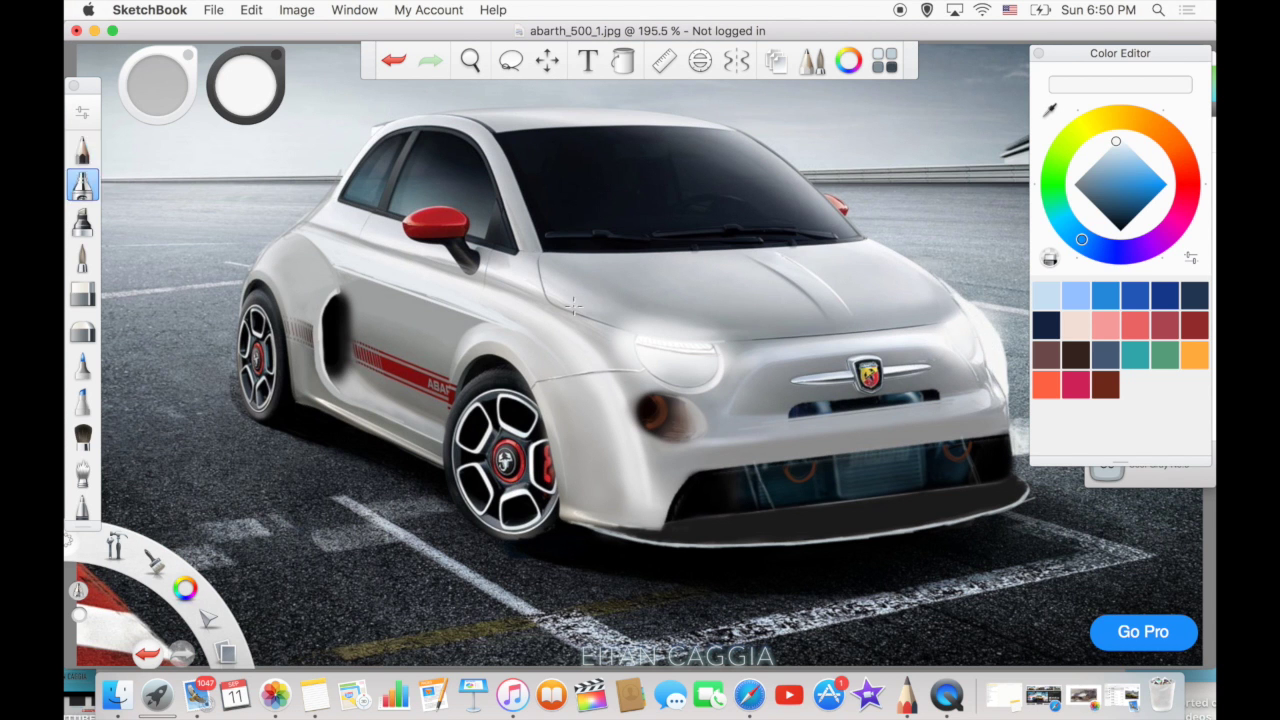
key("super+z")
key("super+z")
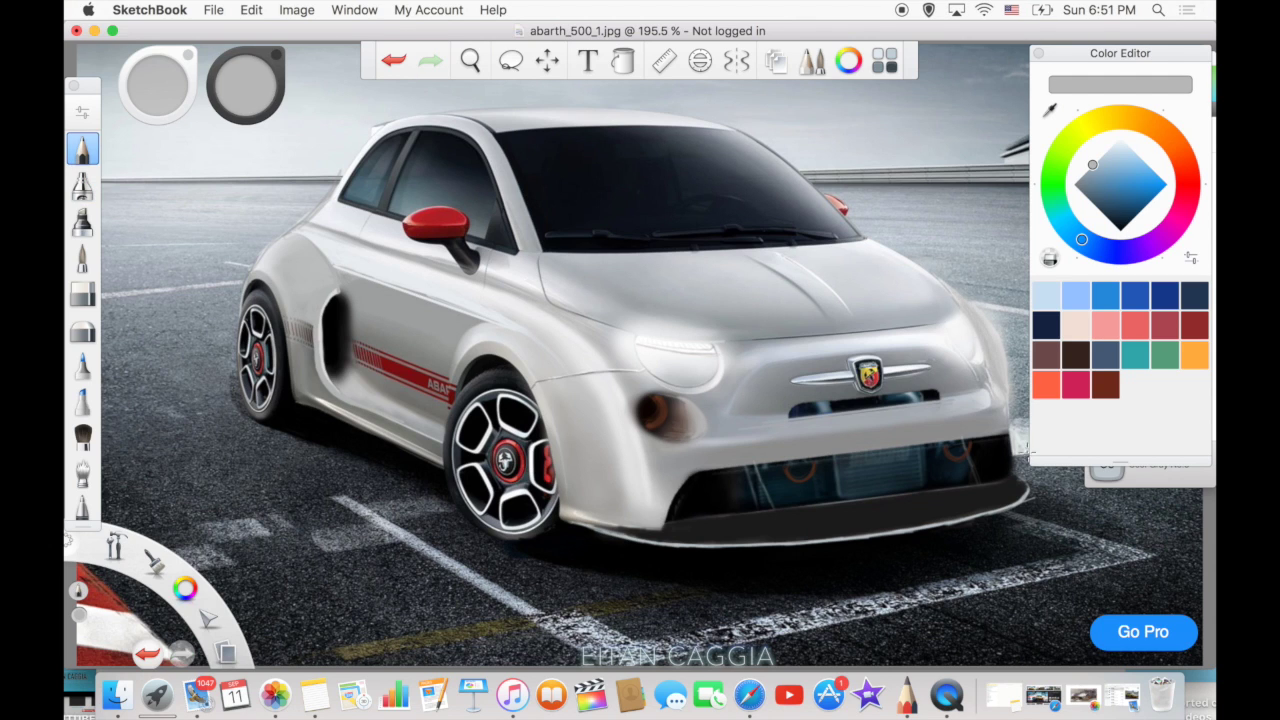
key("super+z")
left_click_drag(570, 440, 640, 470)
mouse_move(562, 404)
left_mouse_down()
mouse_move(632, 438)
mouse_move(552, 396)
left_mouse_up()
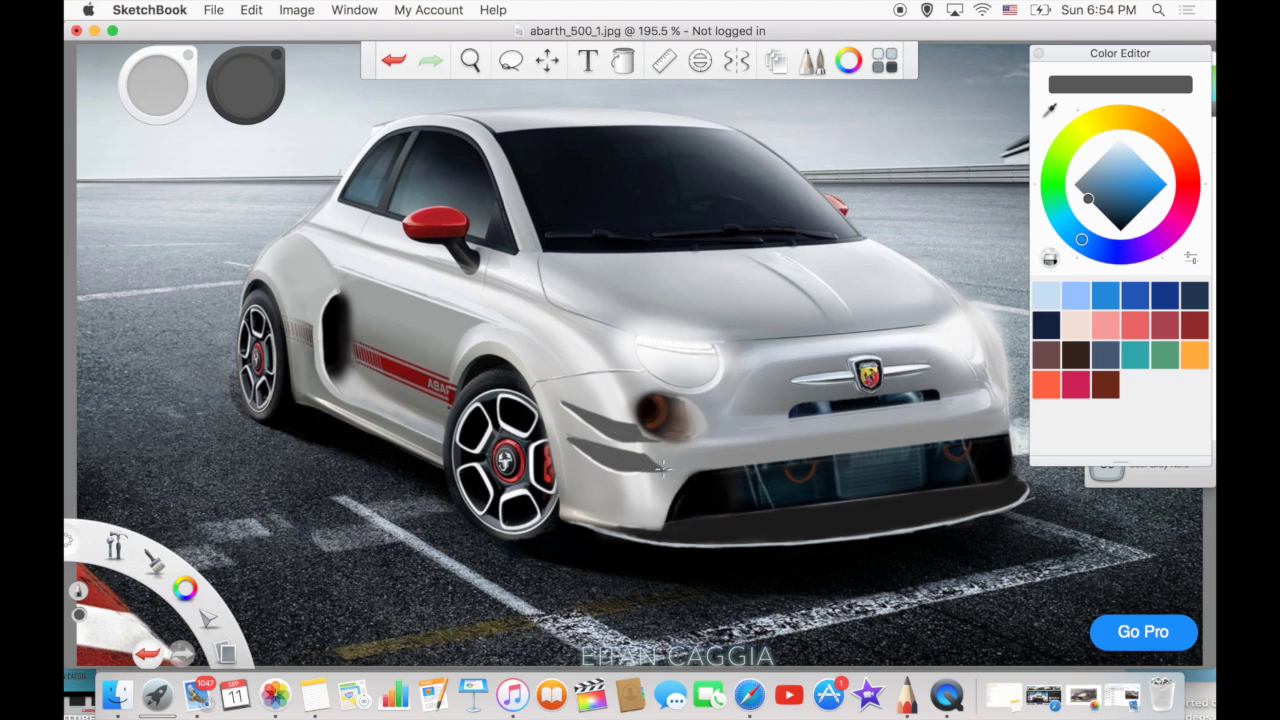
Draw a thin dark crease line along the lower front bumper in sampled grey.
left_click(624, 470, "alt")
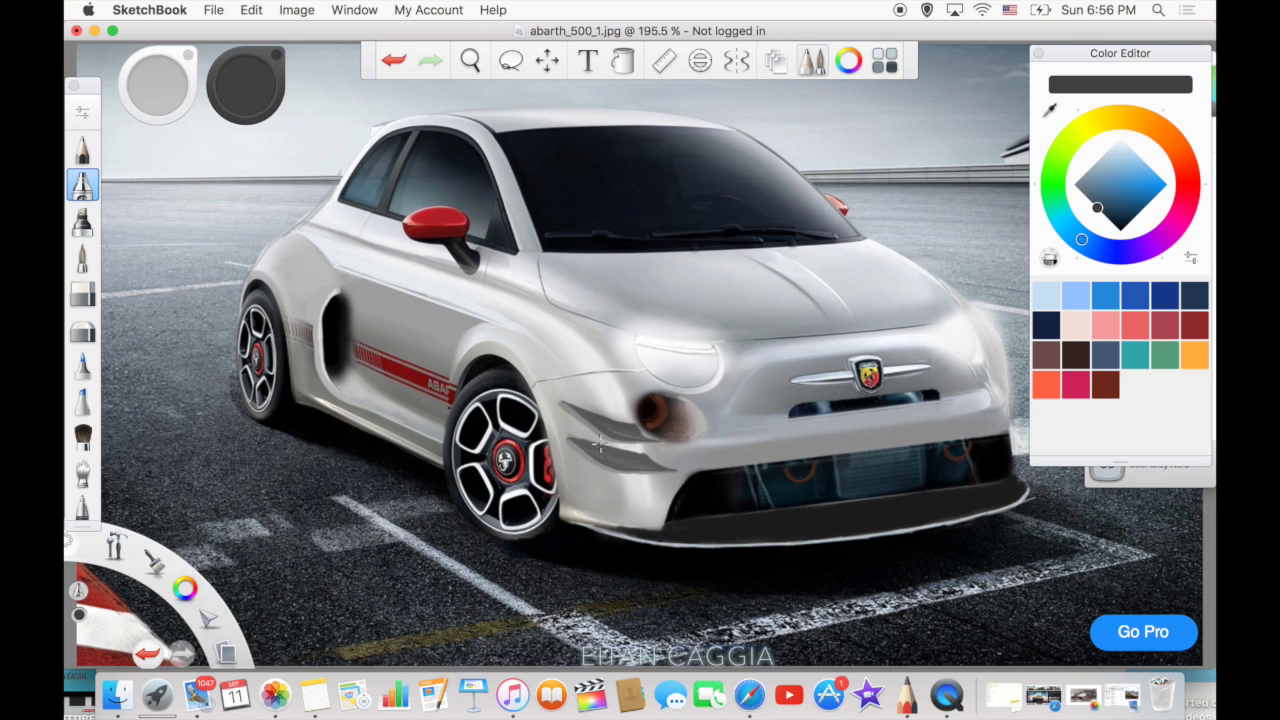
mouse_move(575, 420)
left_mouse_down()
mouse_move(648, 462)
mouse_move(576, 460)
left_mouse_up()
key("ctrl+z")
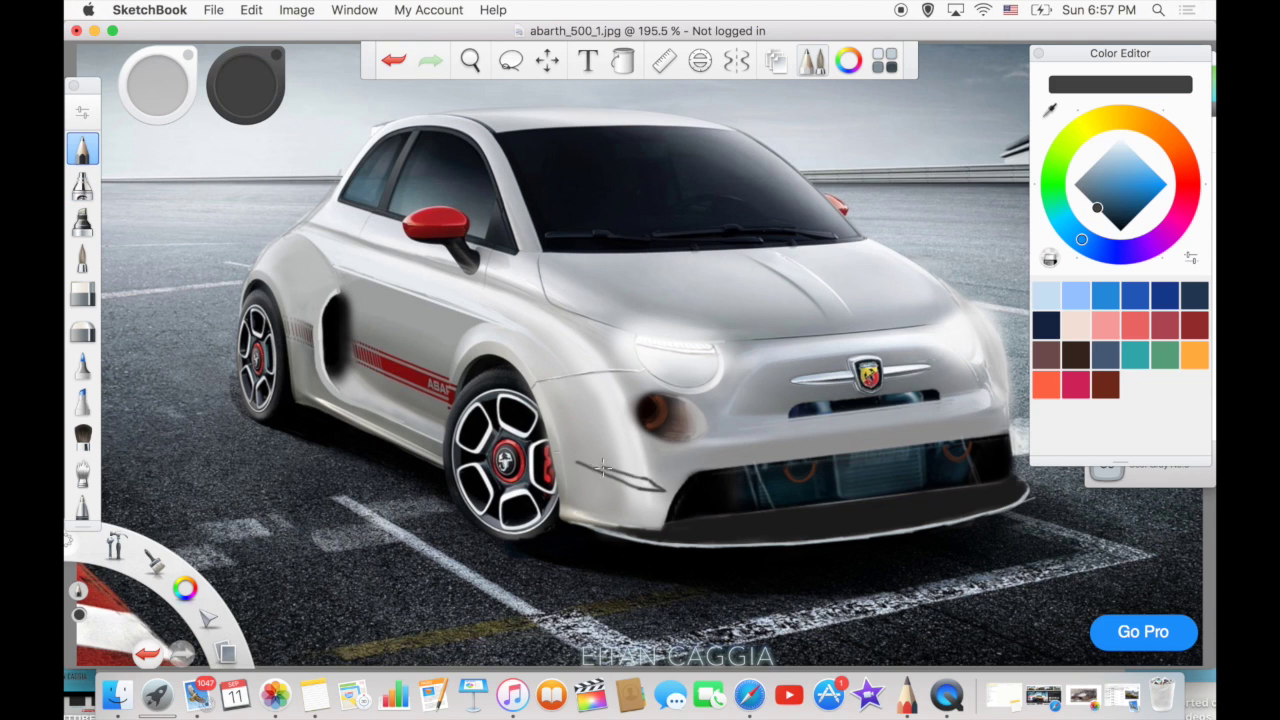
key("ctrl+z")
left_click_drag(676, 490, 576, 458)
Draw a dark wing piece under the bumper corner and shade it lighter grey.
key("super+z")
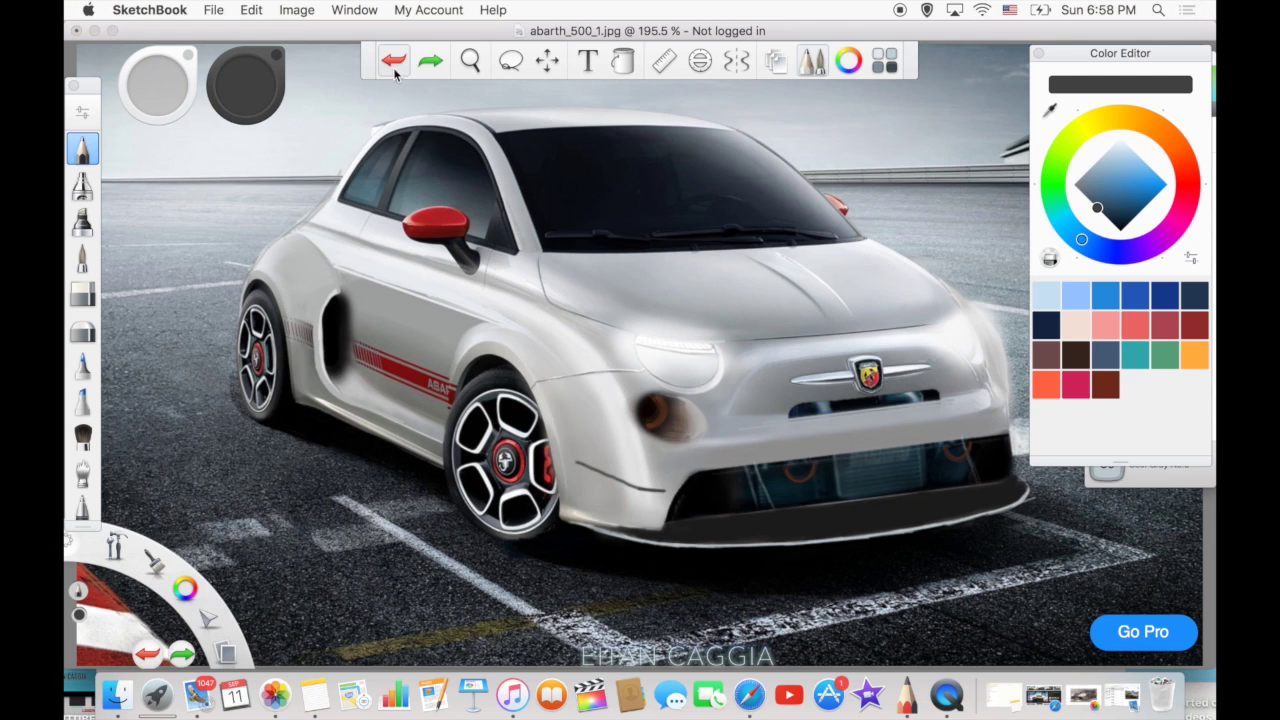
left_click_drag(579, 464, 698, 484)
key("super+z")
key("super+shift+z")
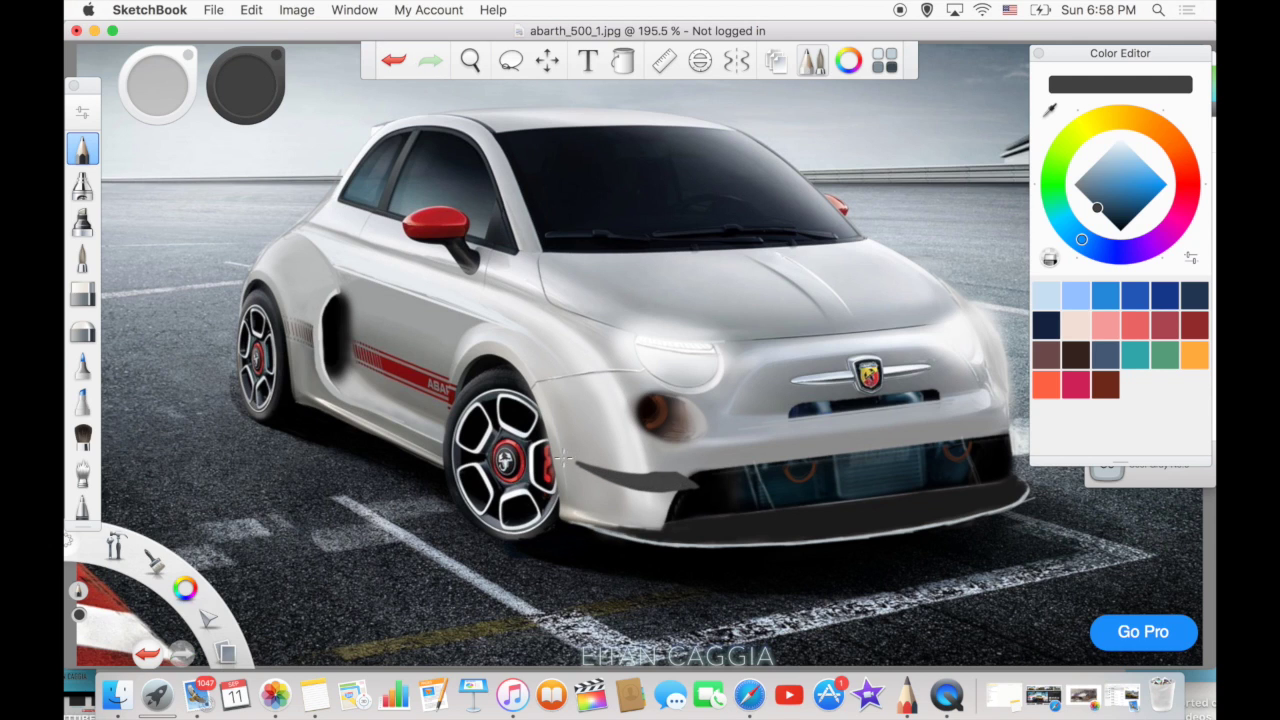
left_click(1082, 193)
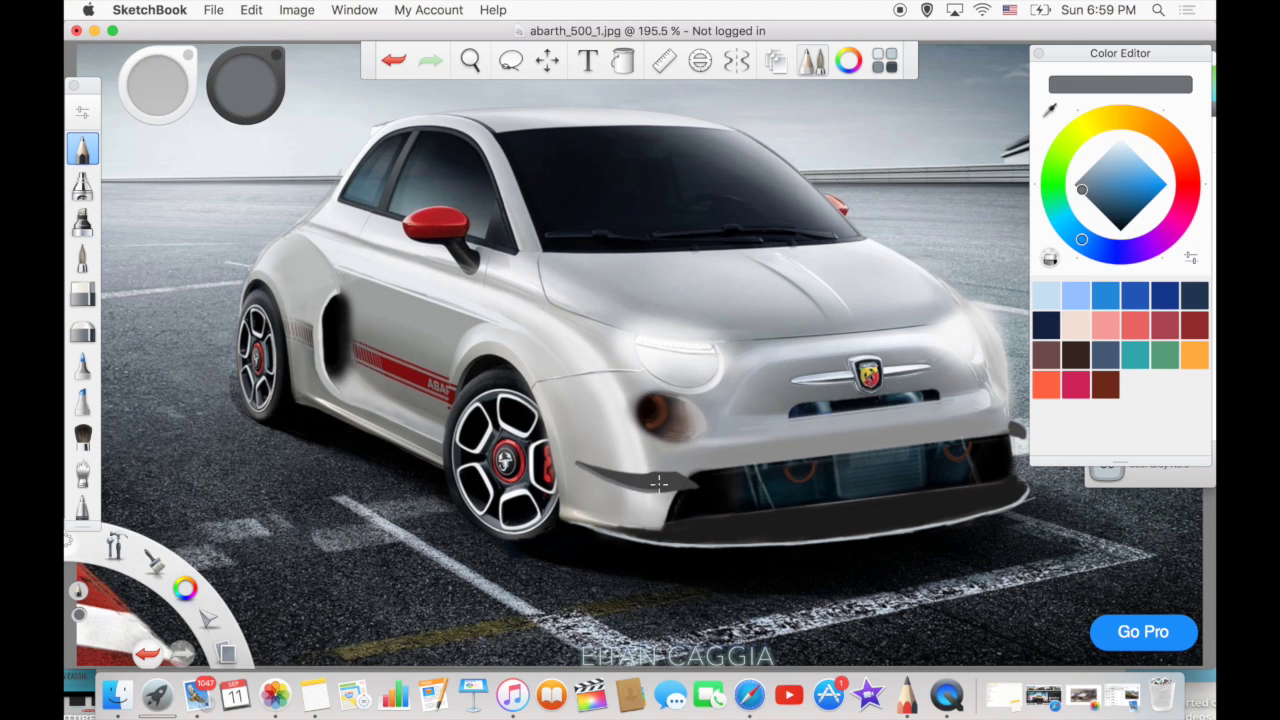
left_click(1088, 197)
left_click_drag(580, 464, 698, 480)
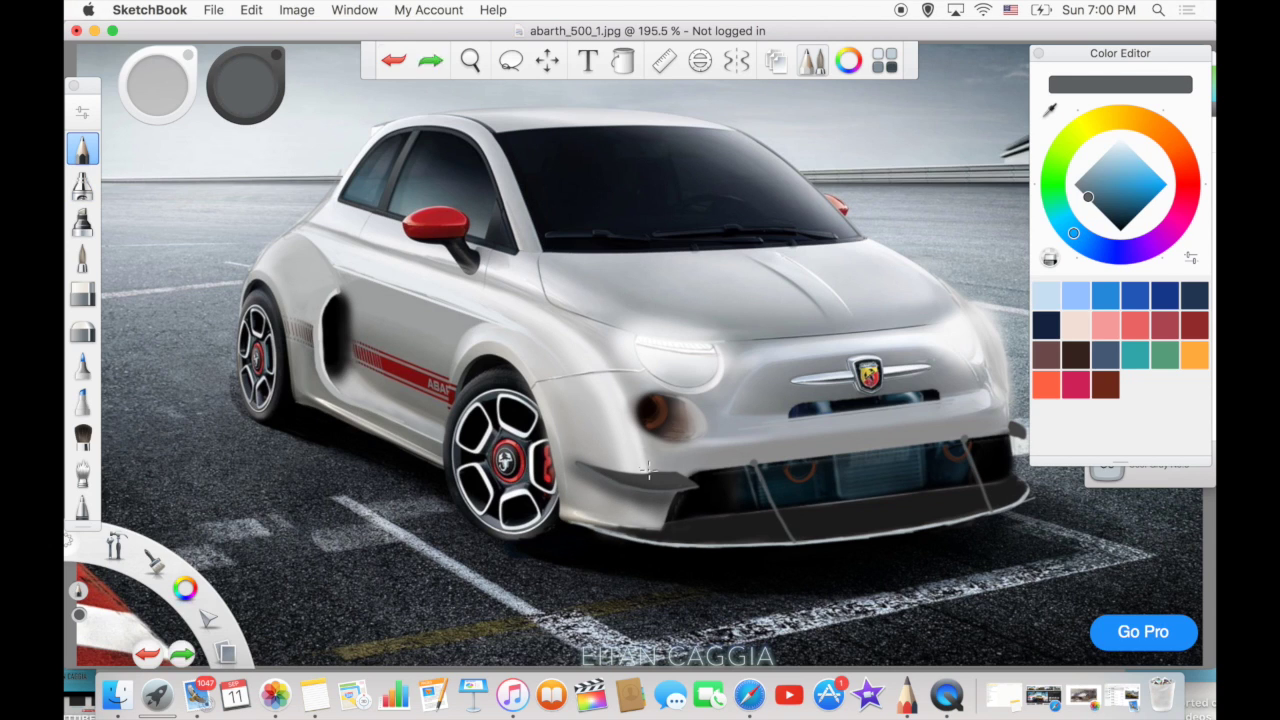
Sample near-black and light grey and switch to the fine brush for the struts.
left_click(470, 266, "alt")
left_click(300, 275, "alt")
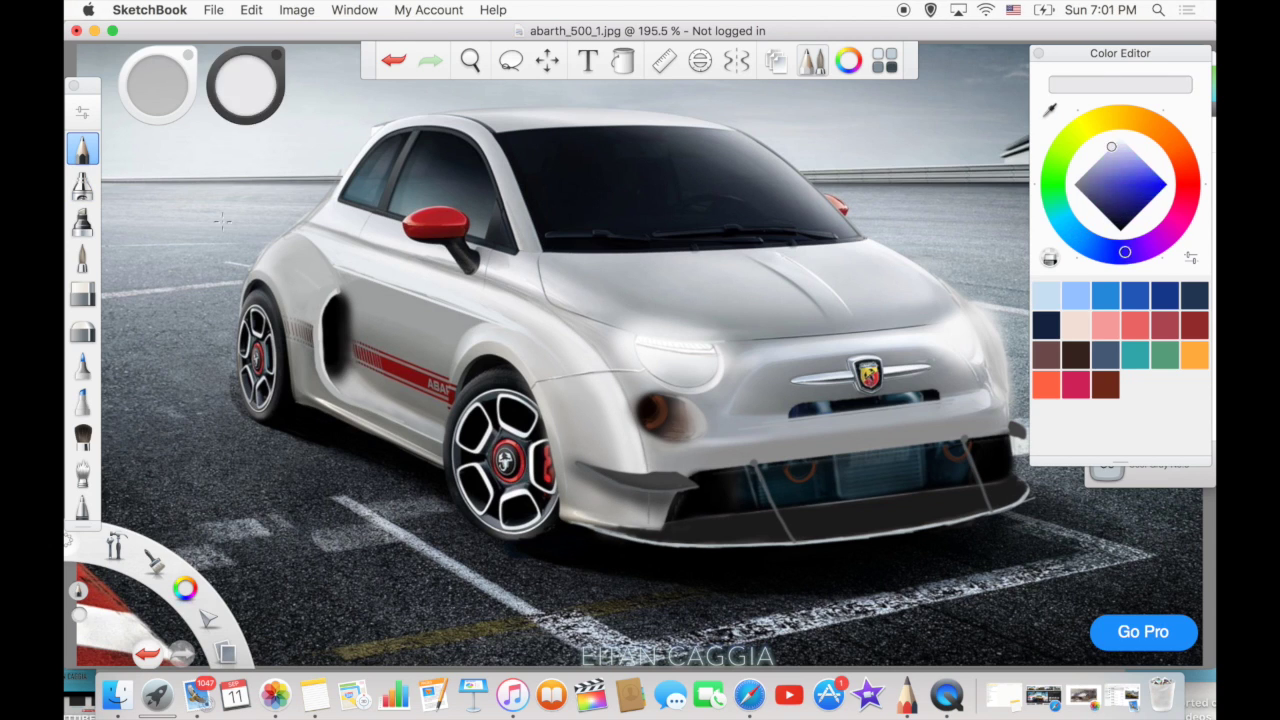
key("1")
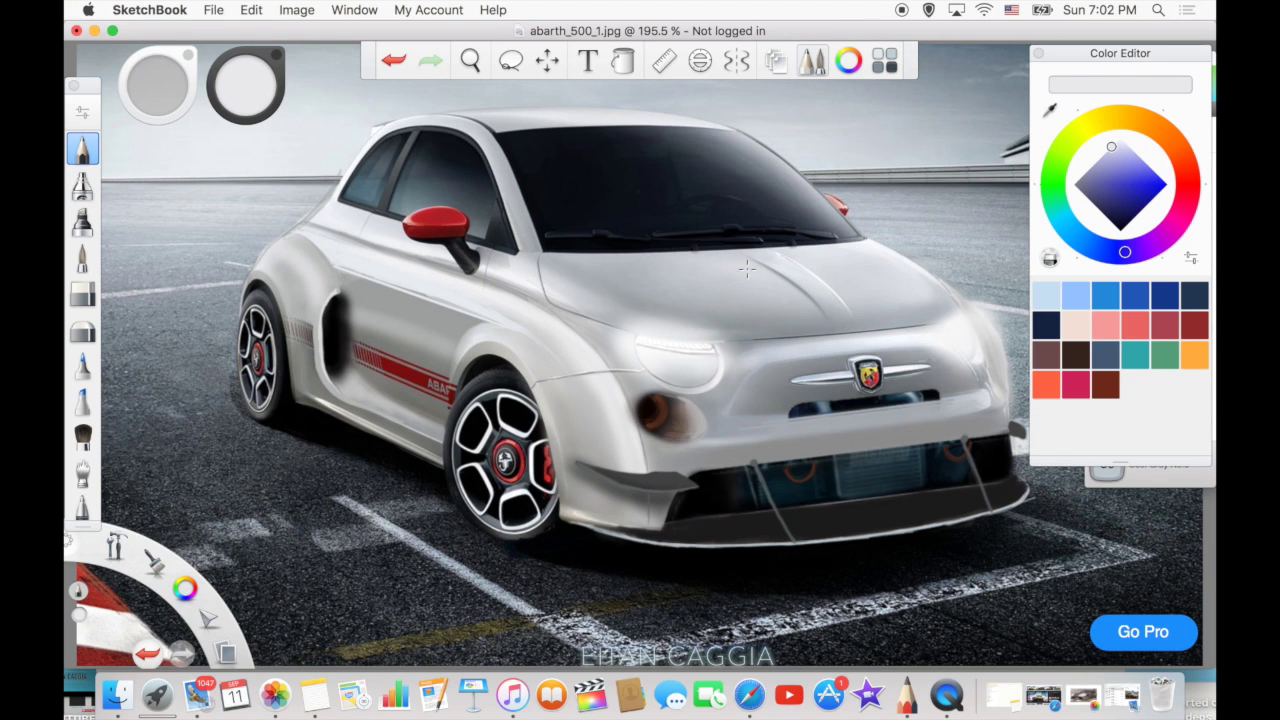
left_click(390, 56)
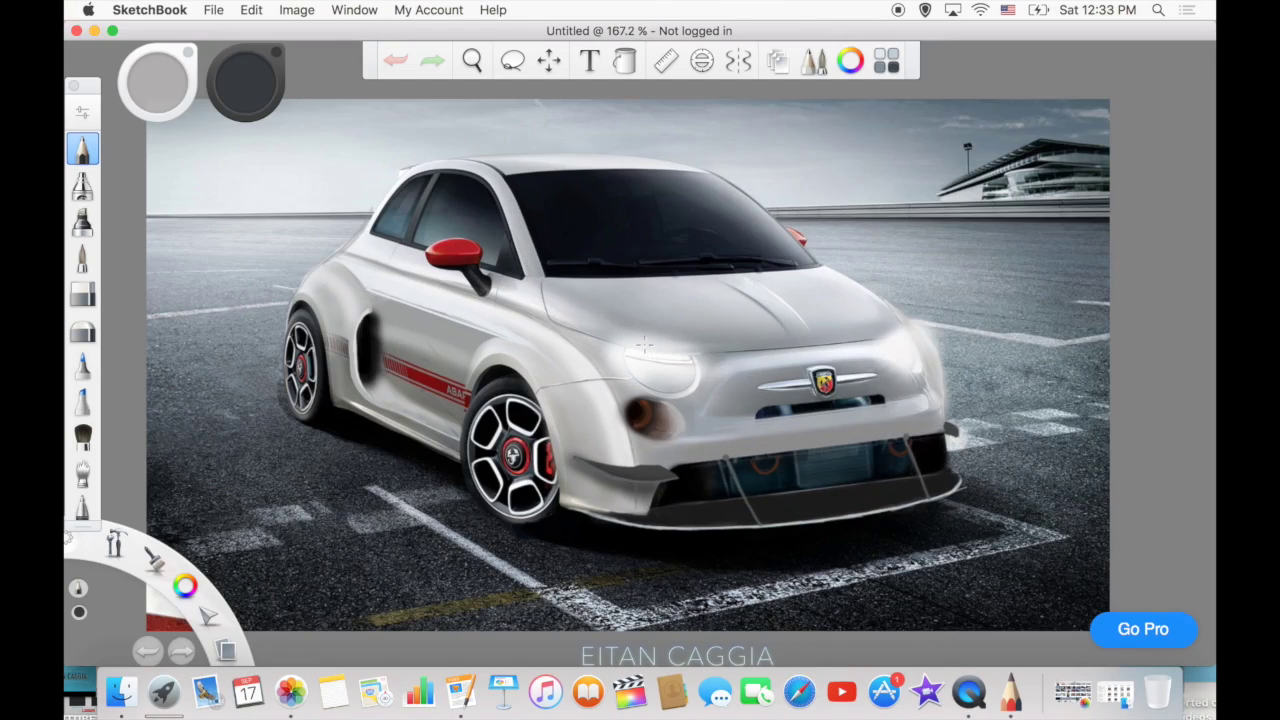
Try a brownish dab on the fog light, undo it, and zoom in closer.
left_click(663, 410, "alt")
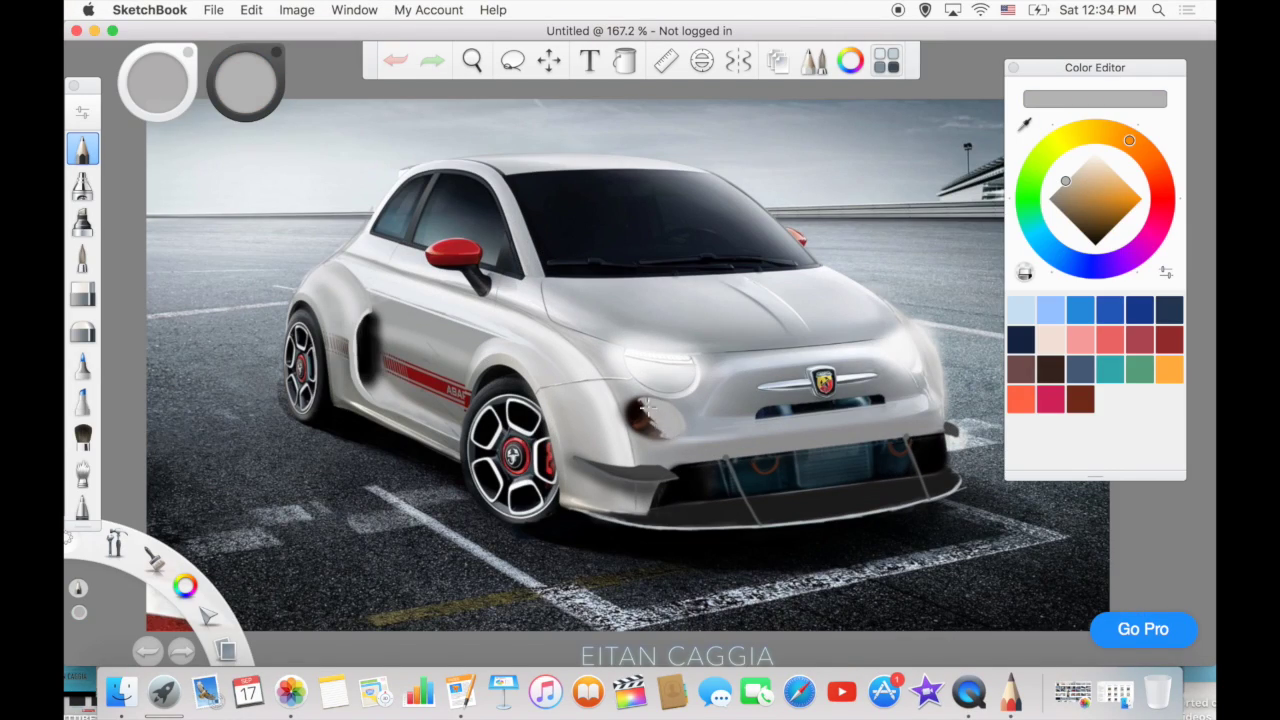
left_click_drag(640, 410, 650, 425)
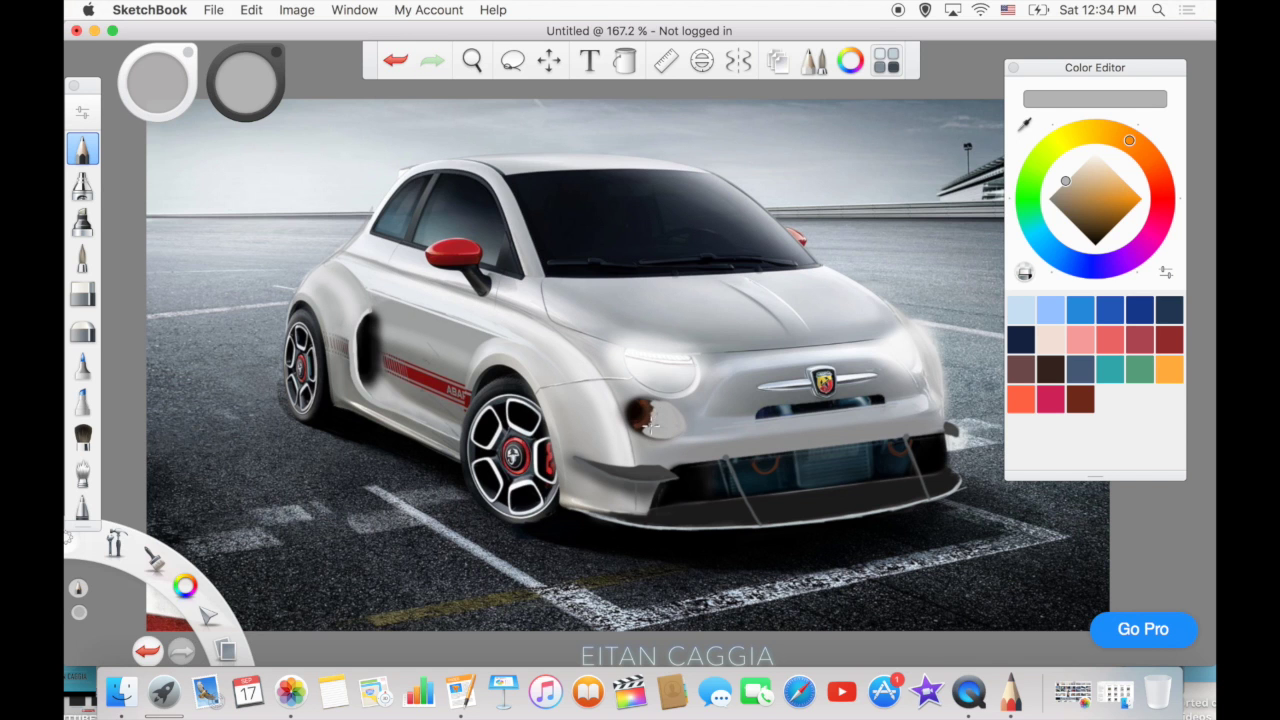
left_click(658, 420, "alt")
key("ctrl+z")
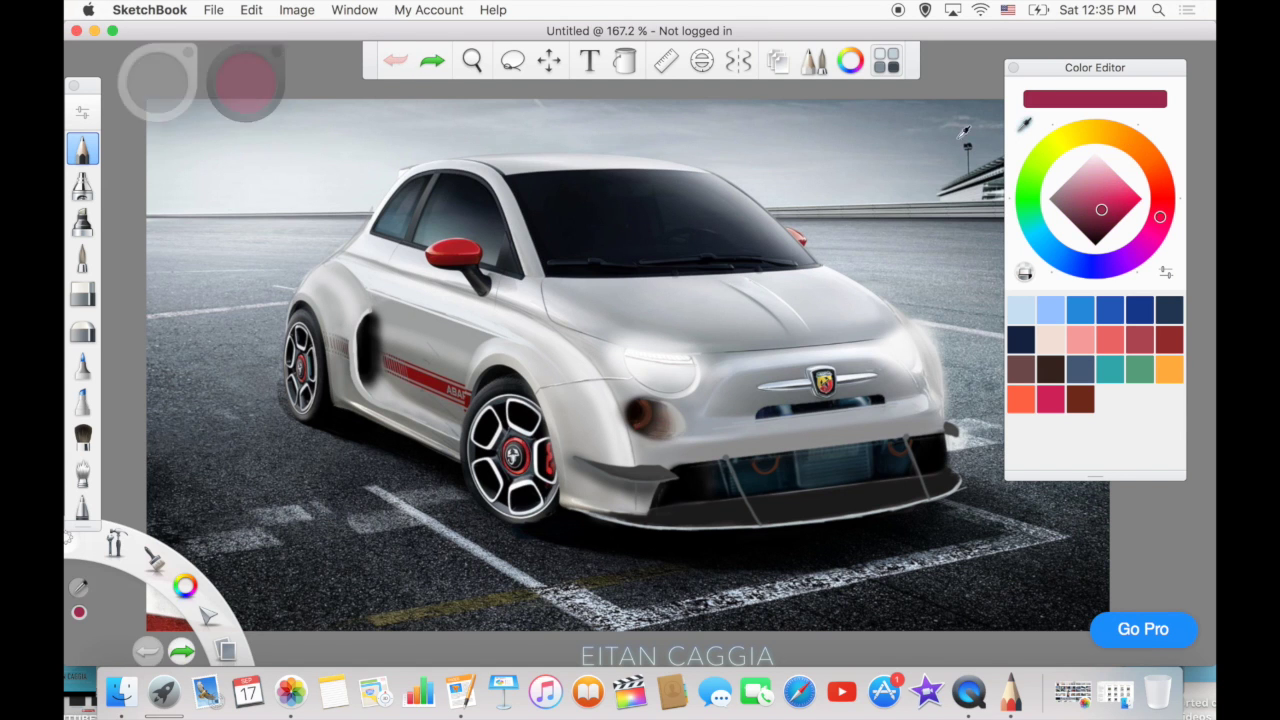
scroll(655, 418, "up", 5)
scroll(653, 416, "up", 2)
Paint a black fog-light recess, soften its edges with greys, and fit the view.
mouse_move(674, 414)
left_mouse_down()
mouse_move(631, 443)
mouse_move(753, 458)
mouse_move(603, 380)
left_mouse_up()
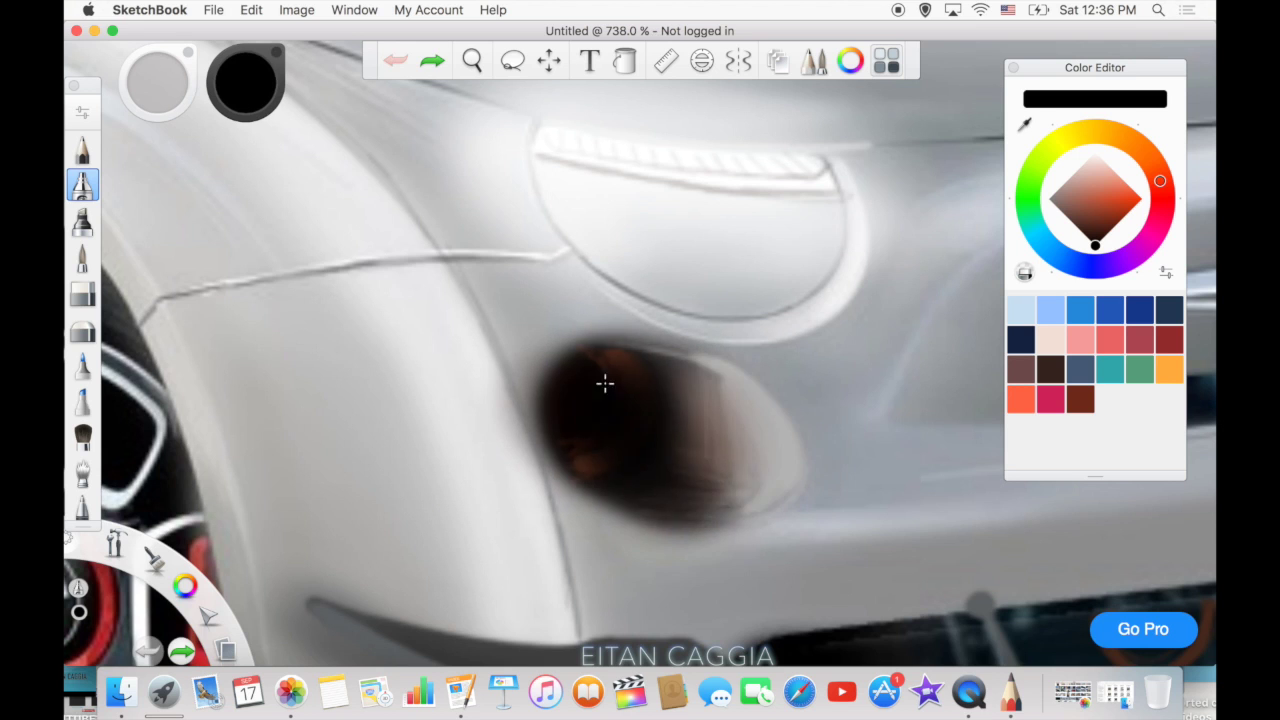
left_click(790, 505, "alt")
mouse_move(780, 510)
left_mouse_down()
mouse_move(582, 498)
mouse_move(735, 542)
left_mouse_up()
left_click(469, 517, "alt")
left_click_drag(715, 340, 579, 491)
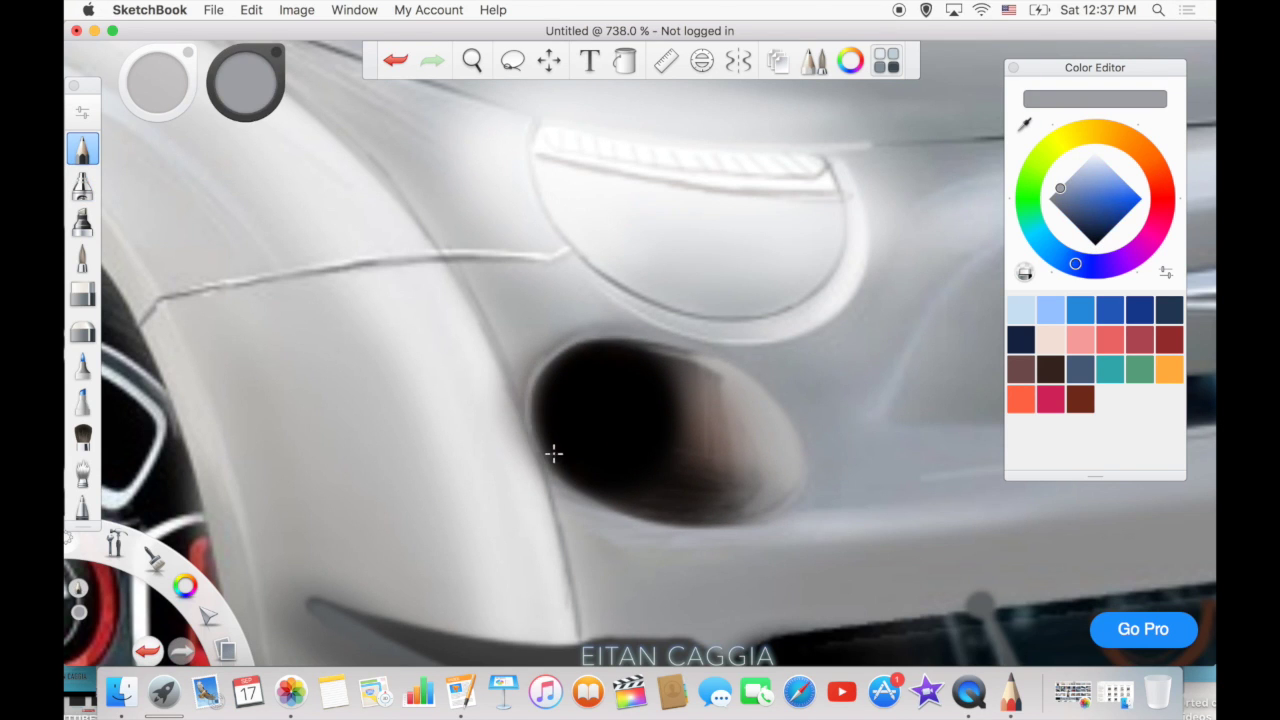
left_click(579, 491, "alt")
mouse_move(620, 360)
left_mouse_down()
mouse_move(760, 520)
mouse_move(800, 540)
left_mouse_up()
key("super+alt+0")
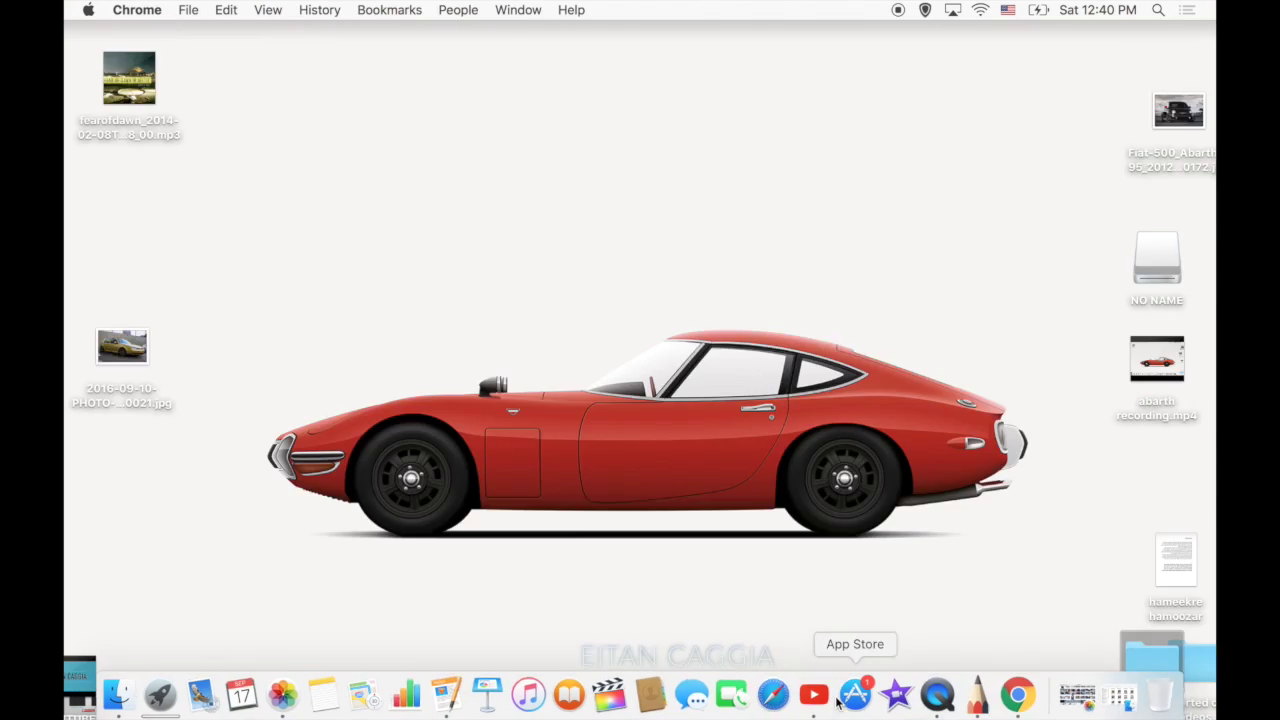
type("top 10 son")
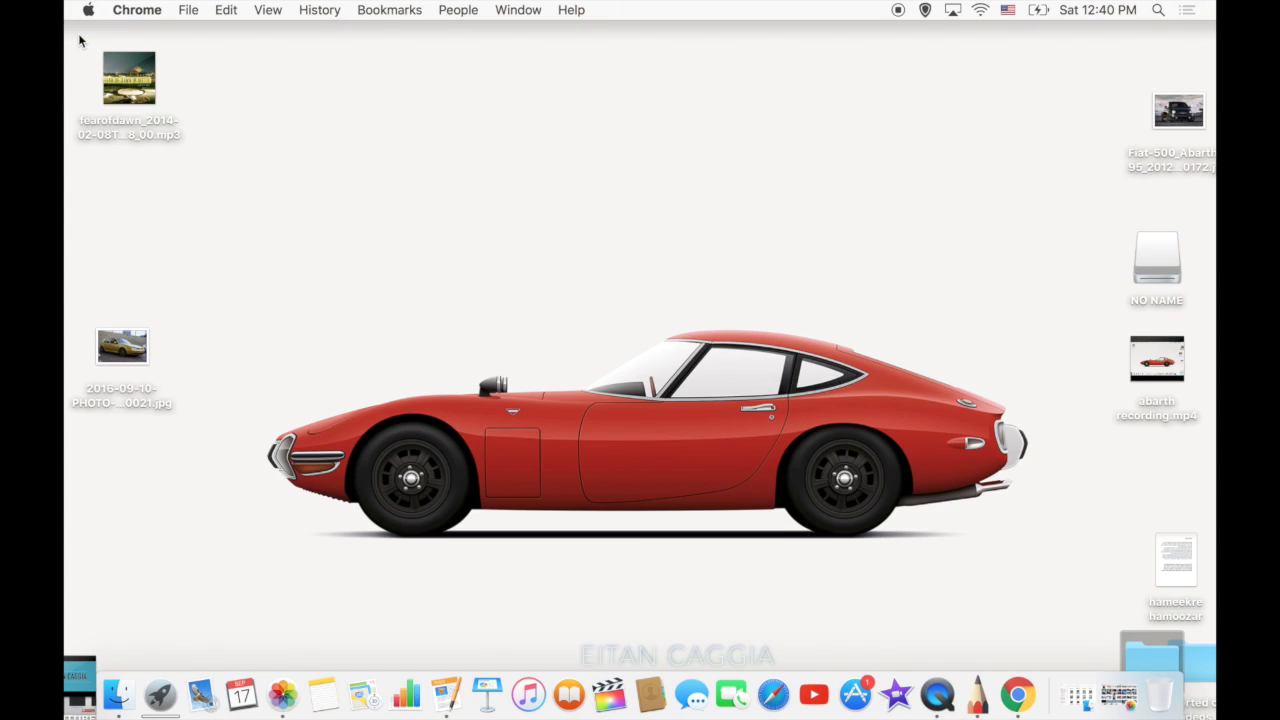
left_click(980, 692)
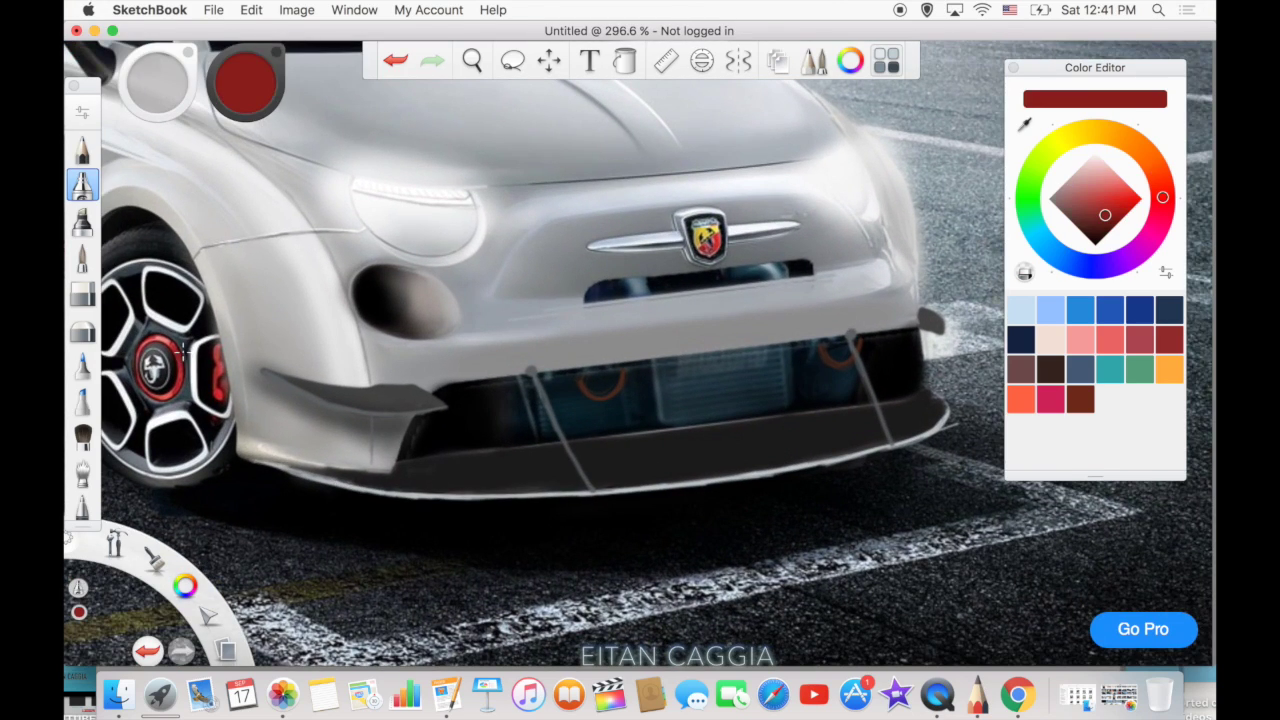
Redraw the red lip along the splitter edge using a fitted ellipse guide.
left_click_drag(252, 462, 523, 500)
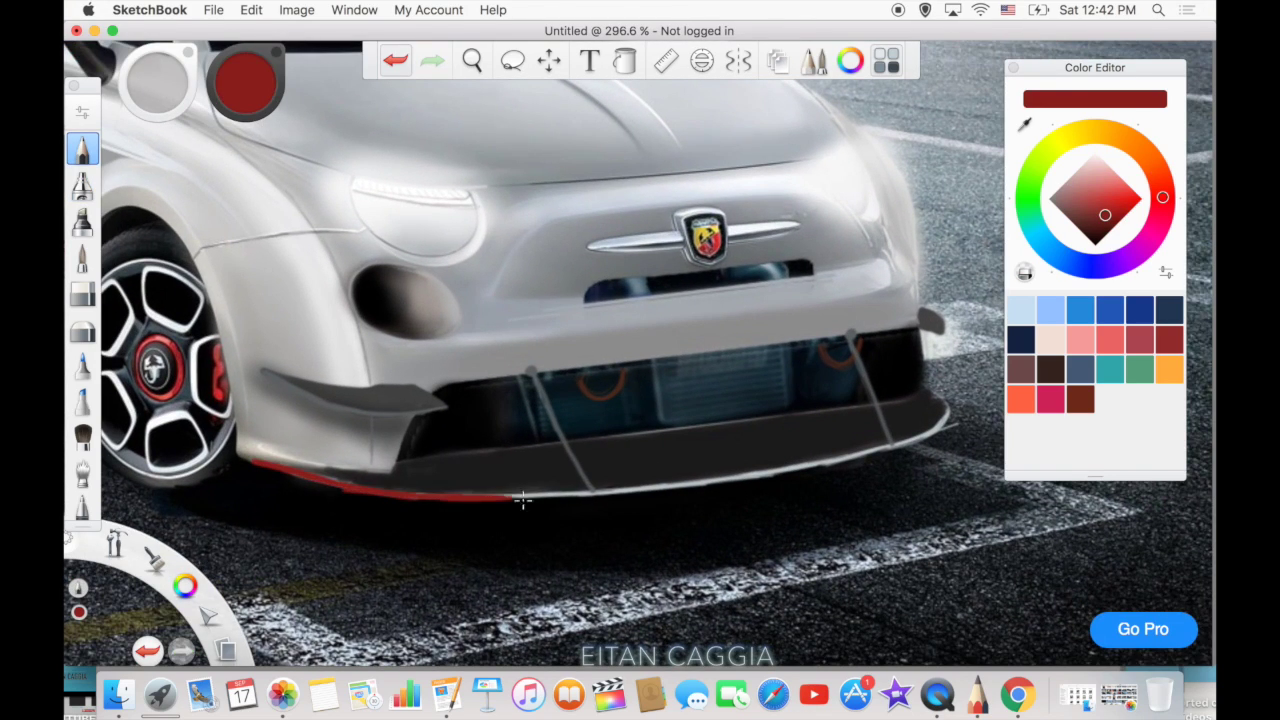
key("super+z")
left_click(701, 60)
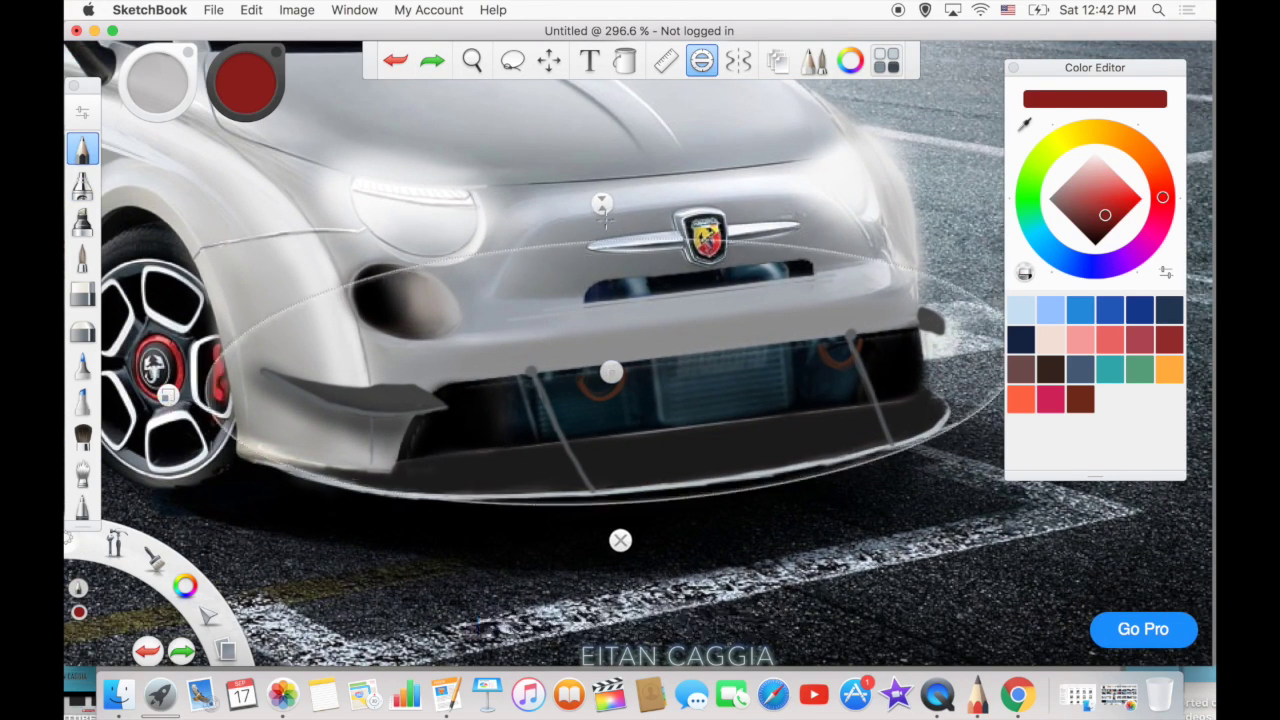
left_click_drag(604, 218, 598, 222)
left_click_drag(250, 460, 935, 428)
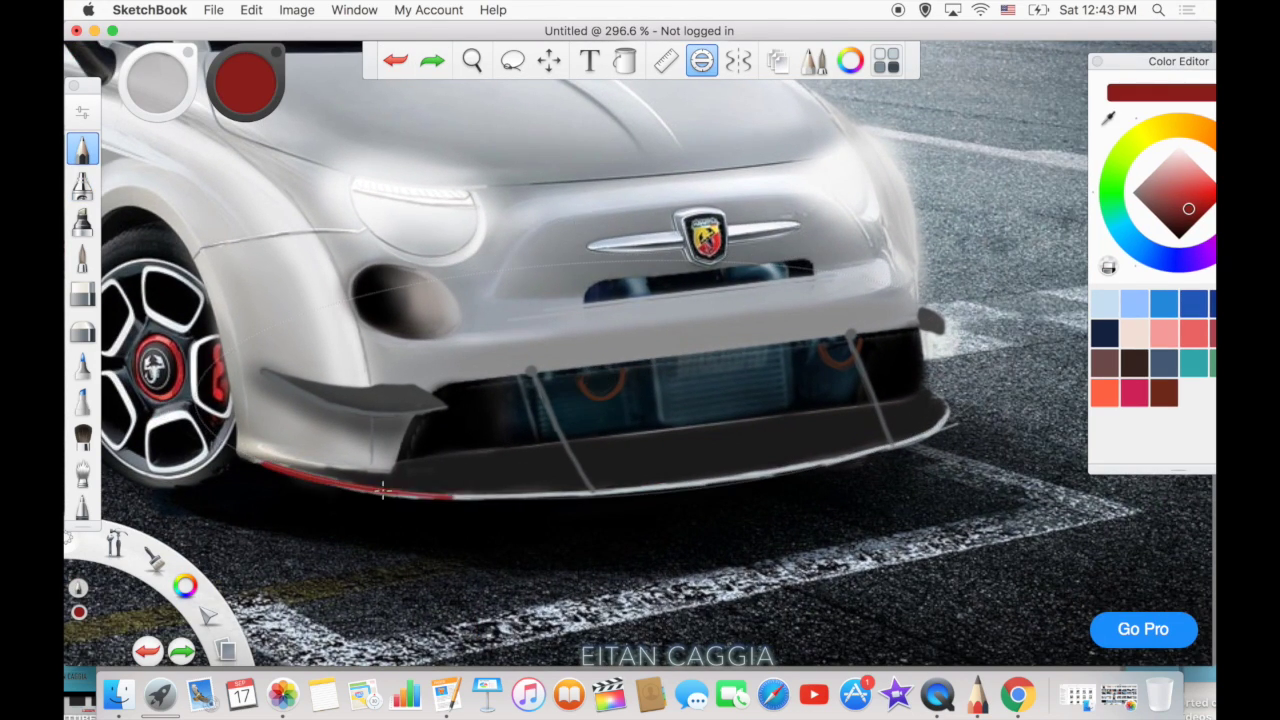
Paint dark strokes along the bumper's lower edge with near-black colours sampled from the grille.
left_click(935, 428, "alt")
mouse_move(700, 482)
left_mouse_down()
mouse_move(451, 491)
mouse_move(737, 471)
left_mouse_up()
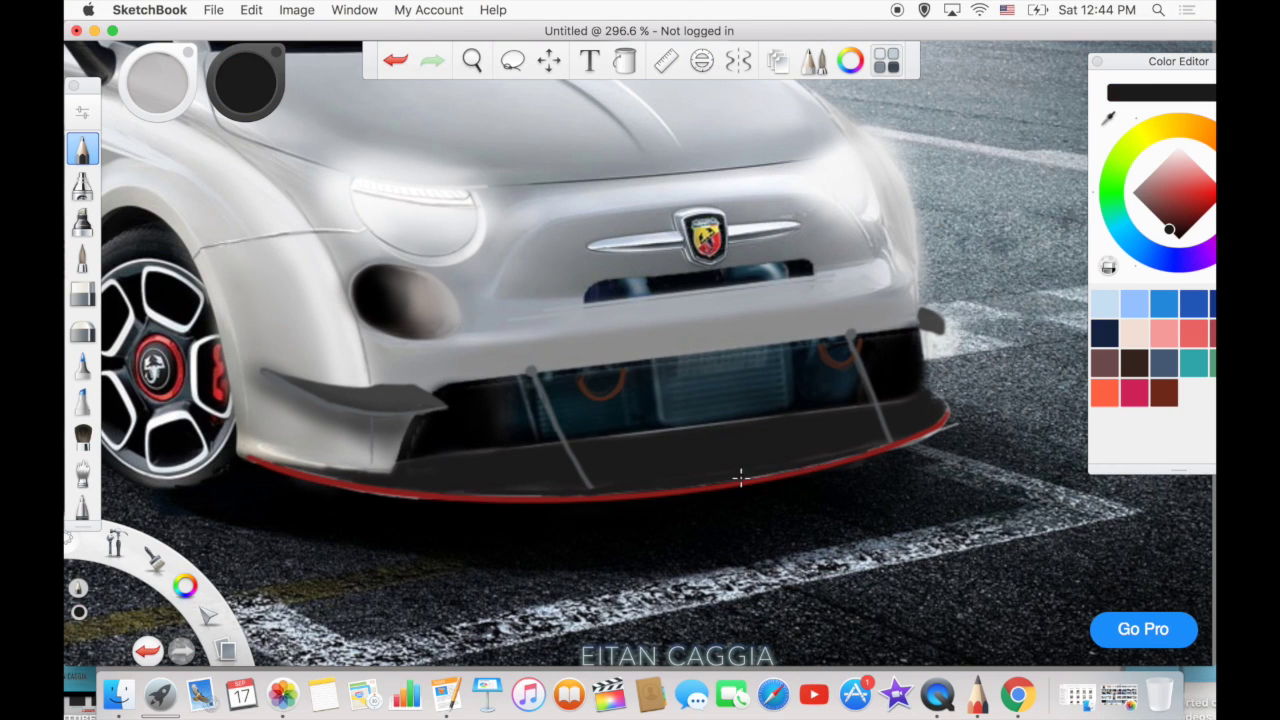
left_click_drag(884, 446, 947, 411)
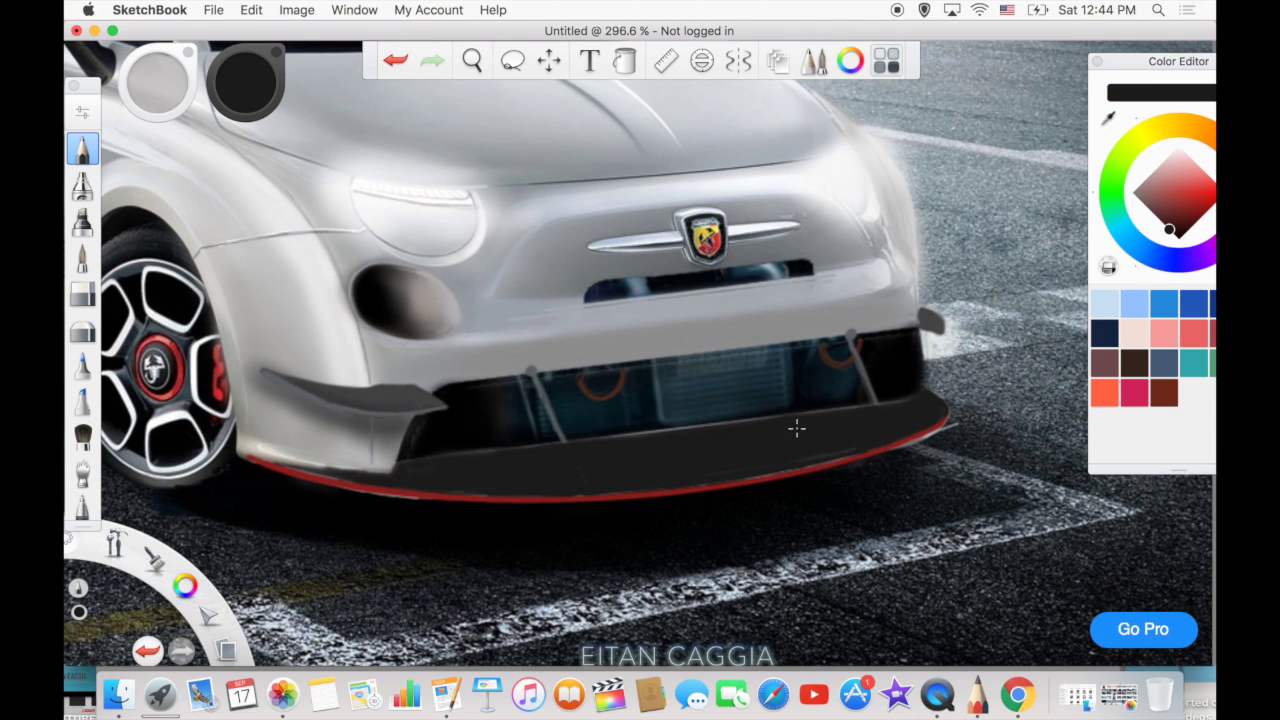
left_click(862, 352, "alt")
left_click(824, 388, "alt")
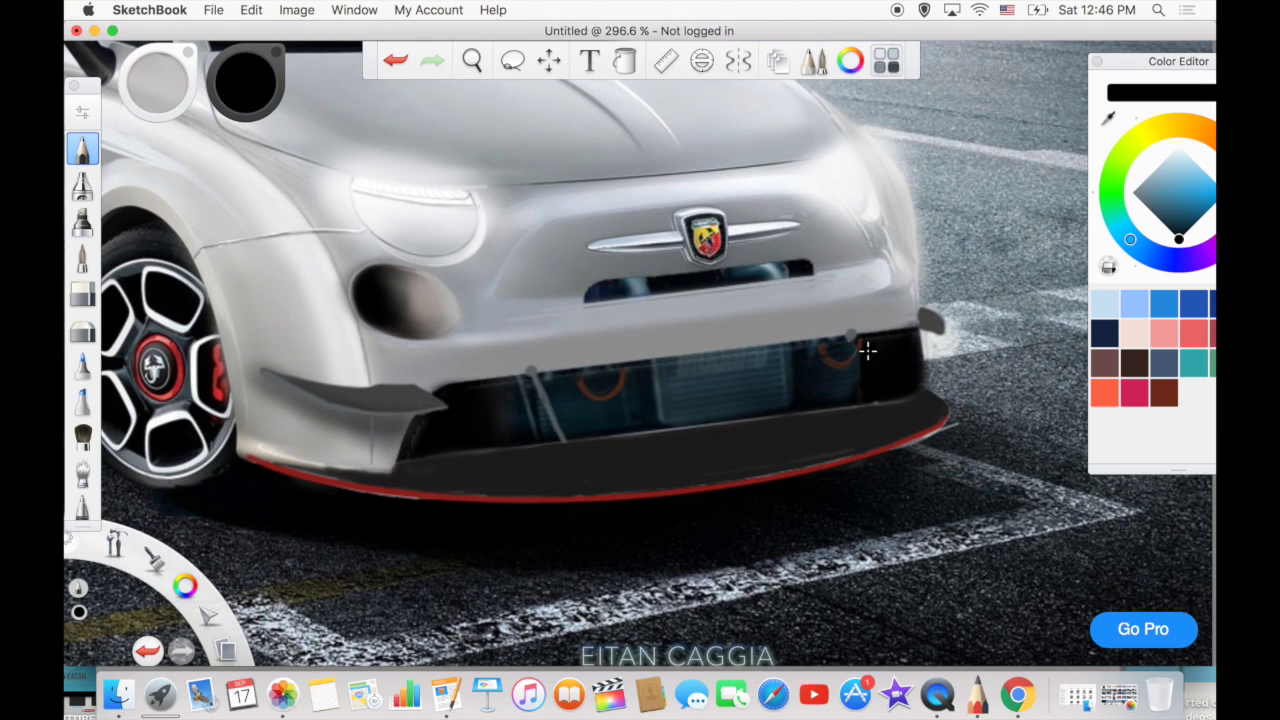
key("super+z")
Paint the left fin in near-black diagonally across the grille with a finer brush.
left_click(555, 424, "alt")
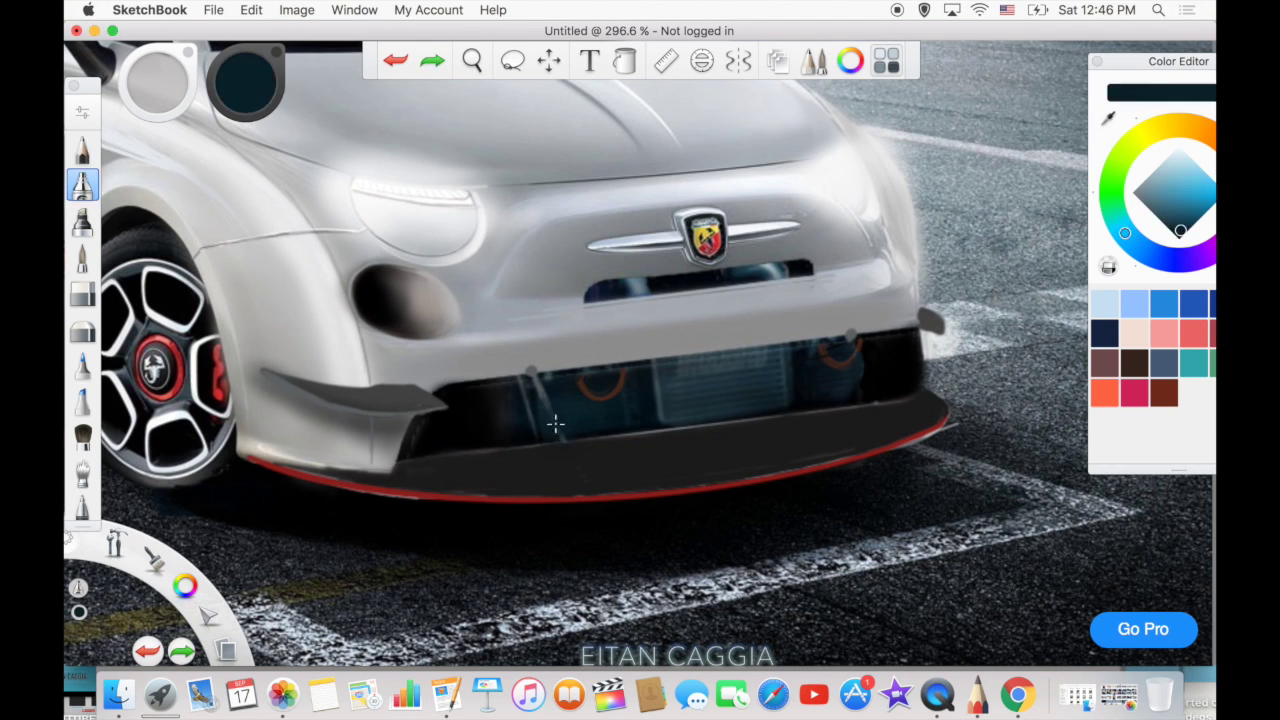
key("super+shift+z")
key("super+shift+z")
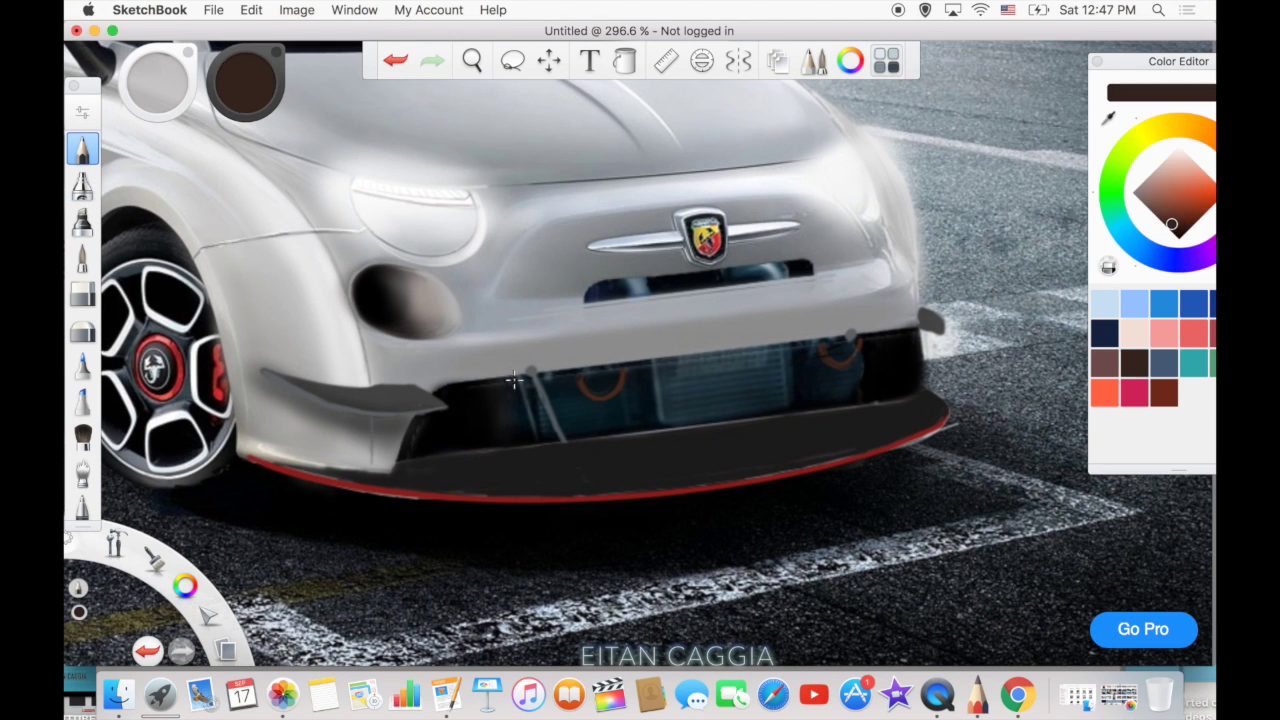
key("super+z")
left_click(549, 434, "alt")
left_click_drag(534, 402, 551, 448)
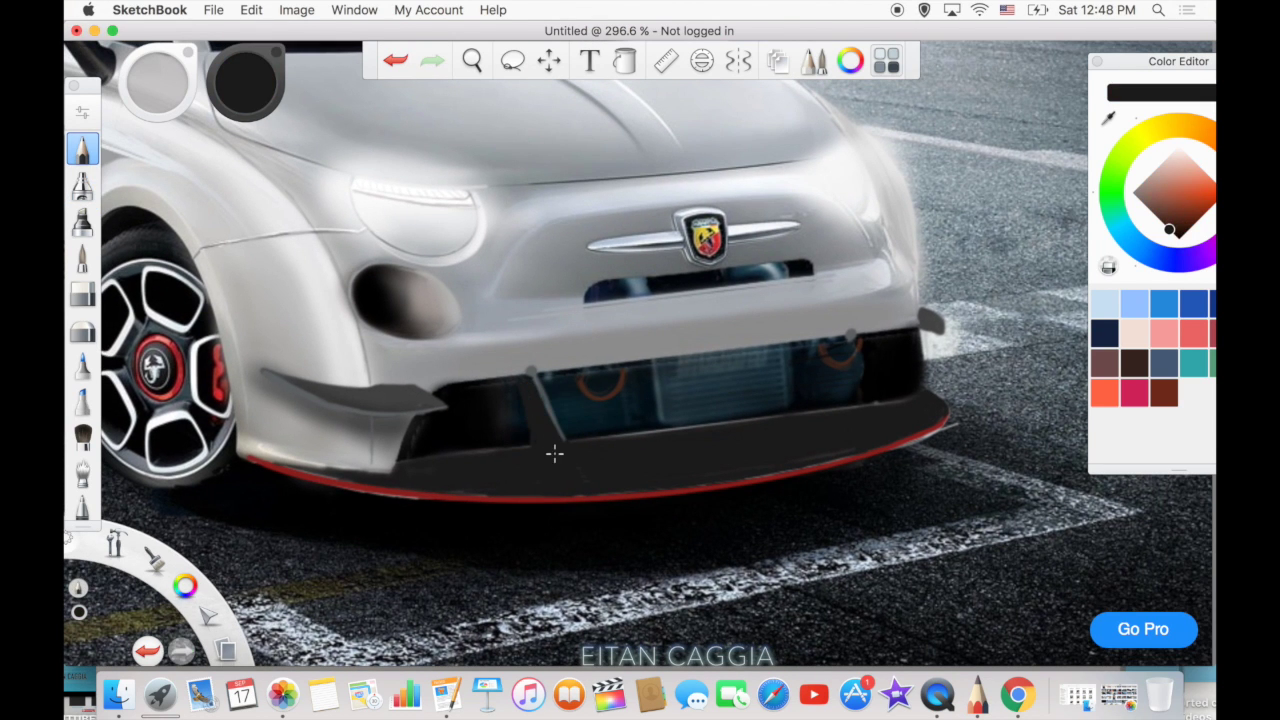
Add a grey diagonal fin and a longer right-side fin, then fit the whole car in view.
left_click(877, 351, "alt")
left_click_drag(536, 388, 572, 456)
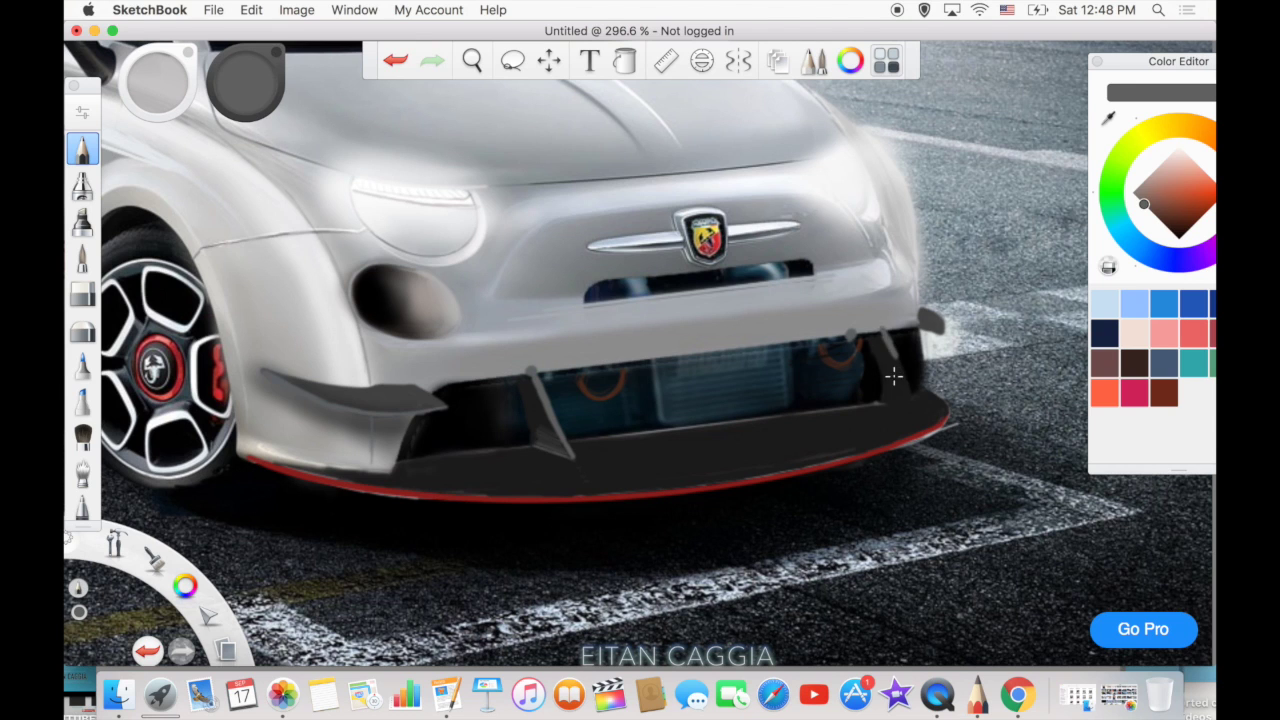
key("super+z")
left_click_drag(884, 334, 912, 404)
key("super+alt+0")
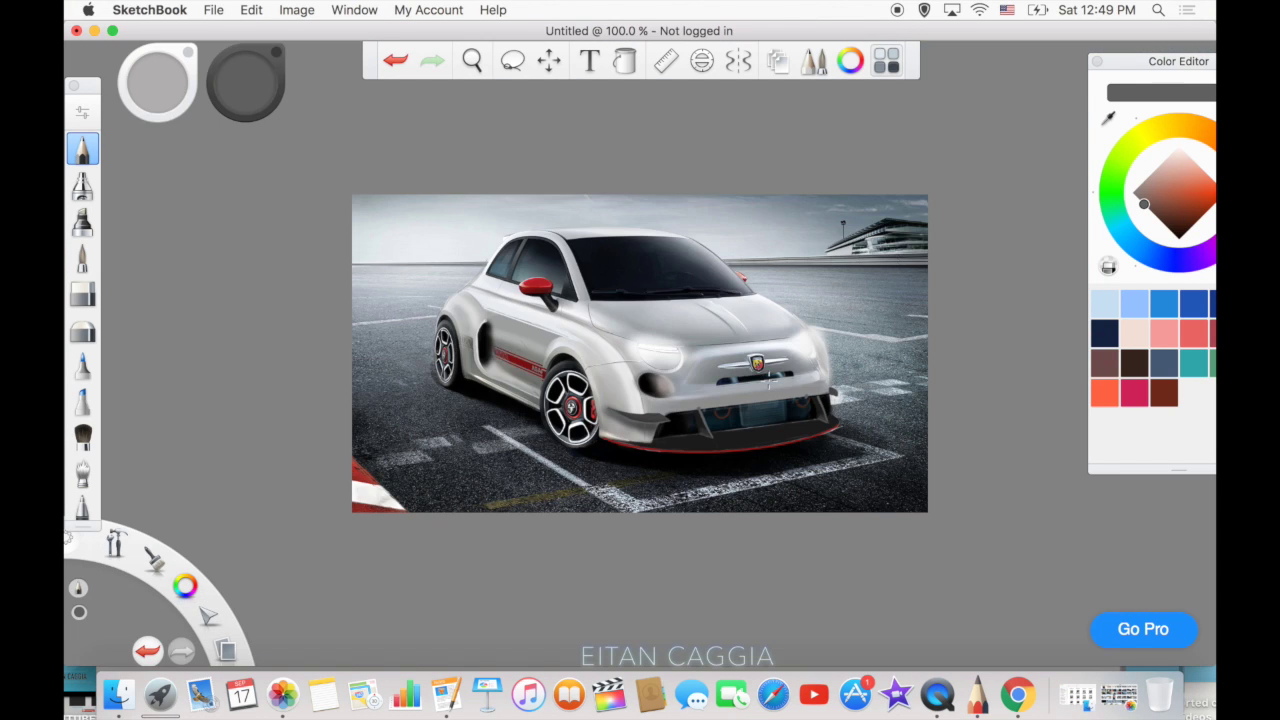
Try a diagonal ruler guide across the car, remove it, and zoom in.
left_click(525, 368, "alt")
key("r")
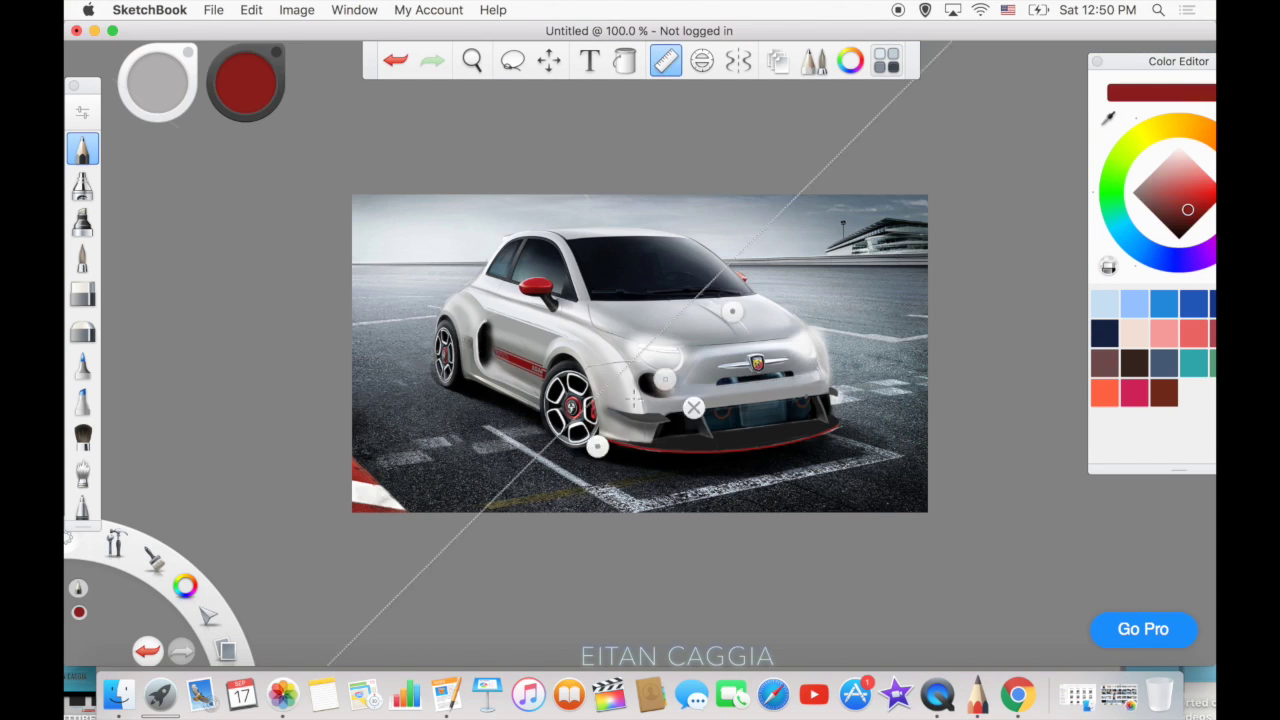
left_click_drag(694, 400, 470, 380)
left_click(585, 523)
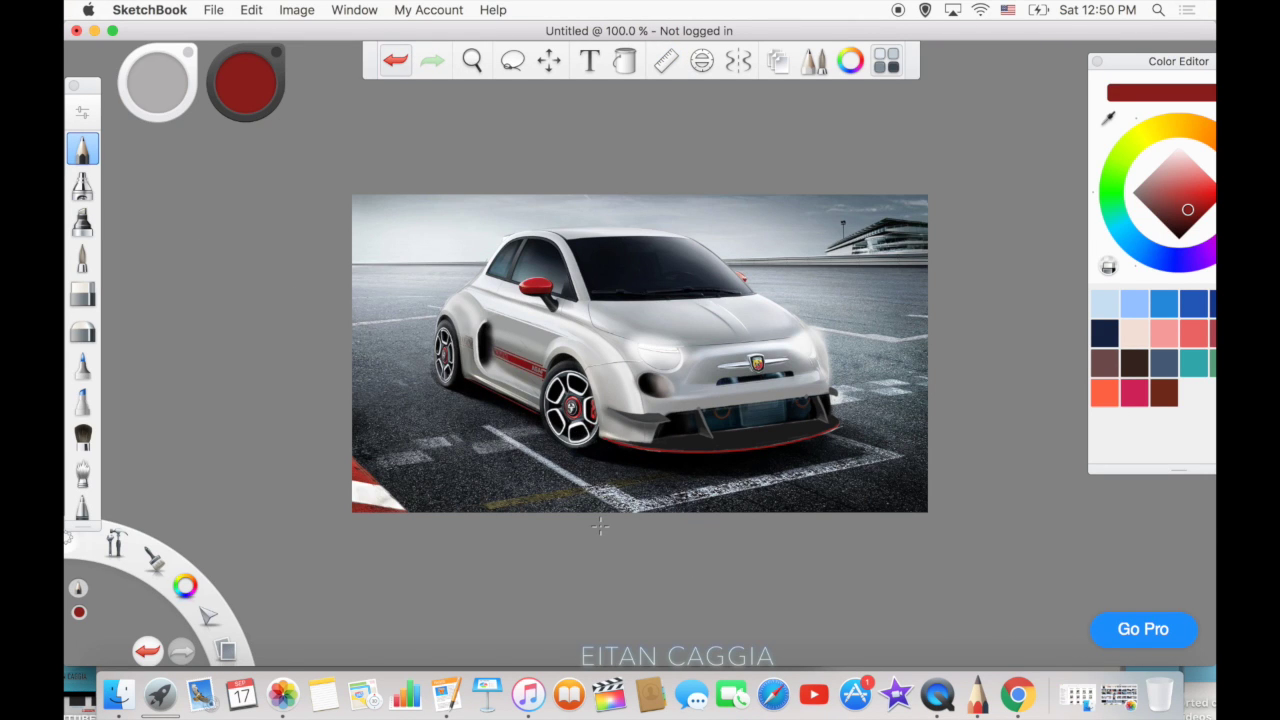
scroll(172, 267, "up", 3)
Brighten the front bumper with sampled light grey, undoing the near-white glow.
left_click(547, 396, "alt")
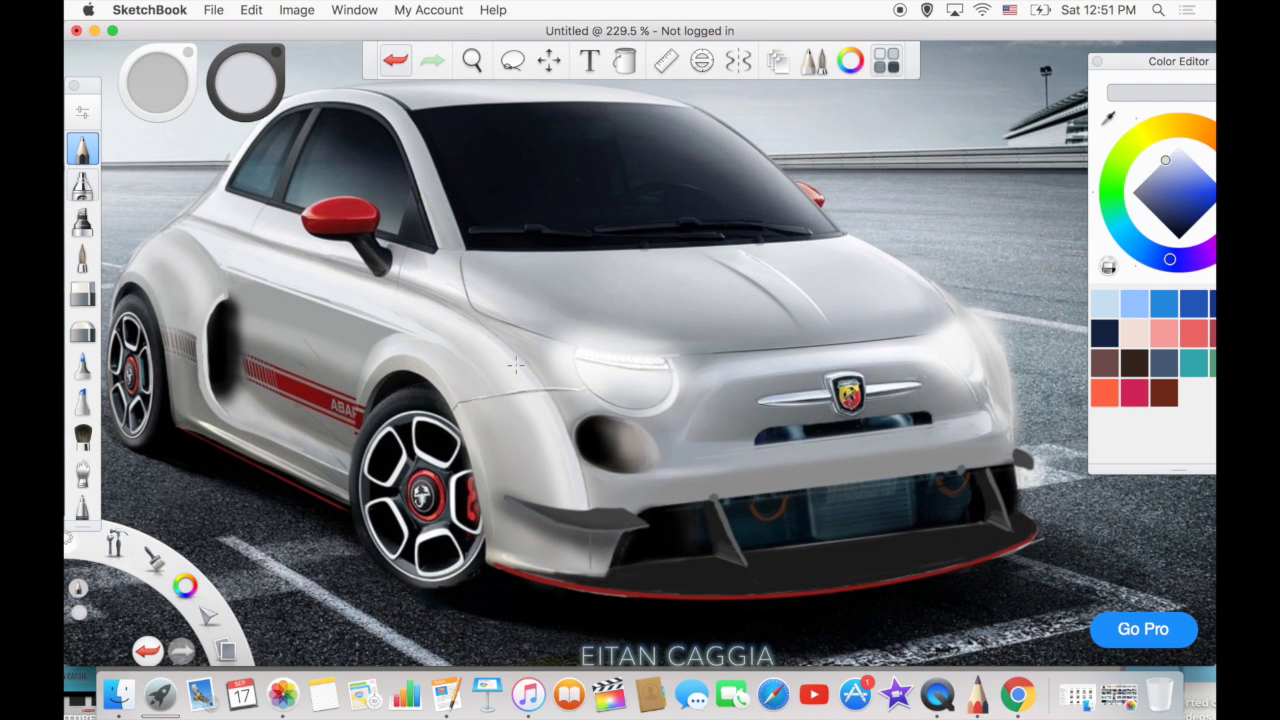
left_click_drag(963, 441, 880, 446)
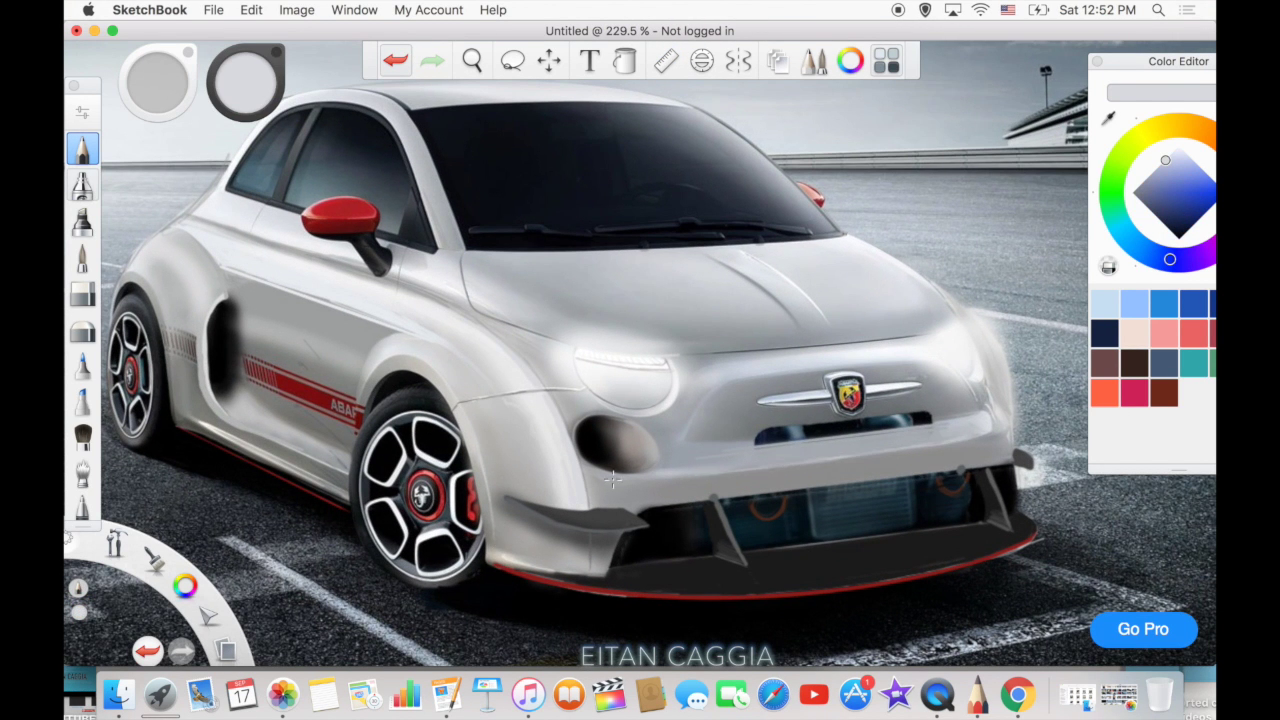
left_click(625, 355, "alt")
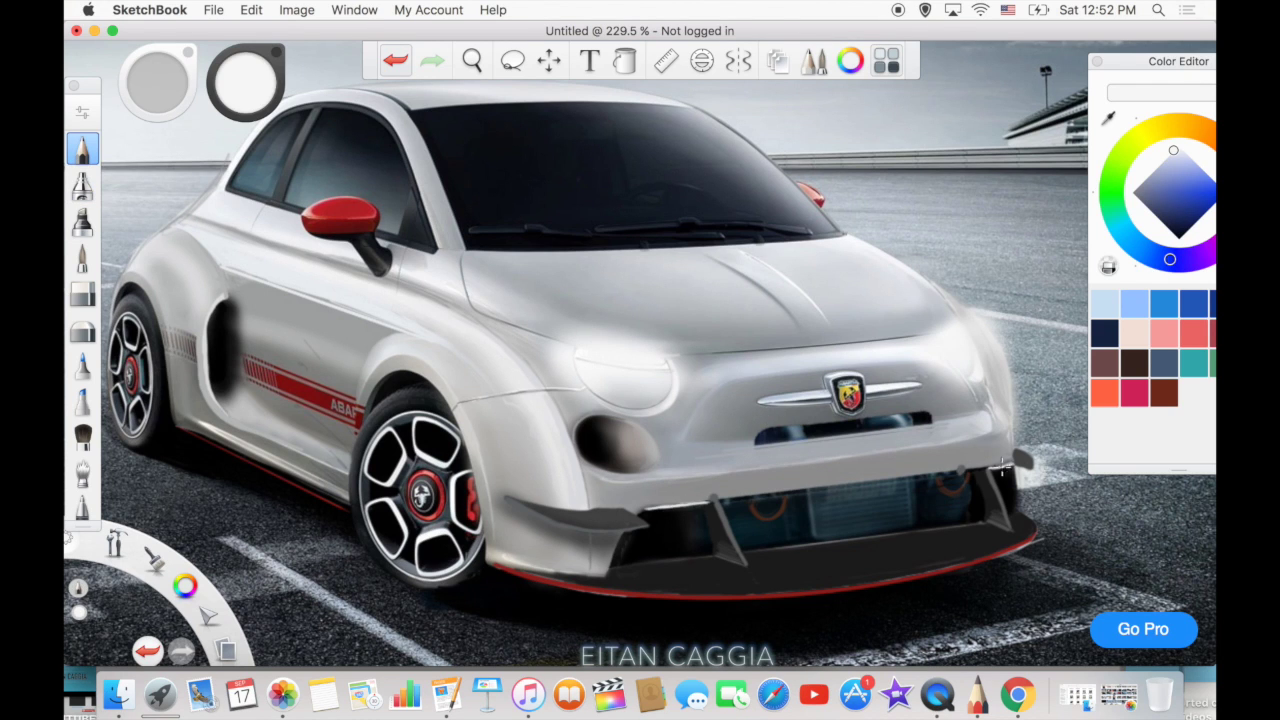
left_click_drag(697, 505, 680, 520)
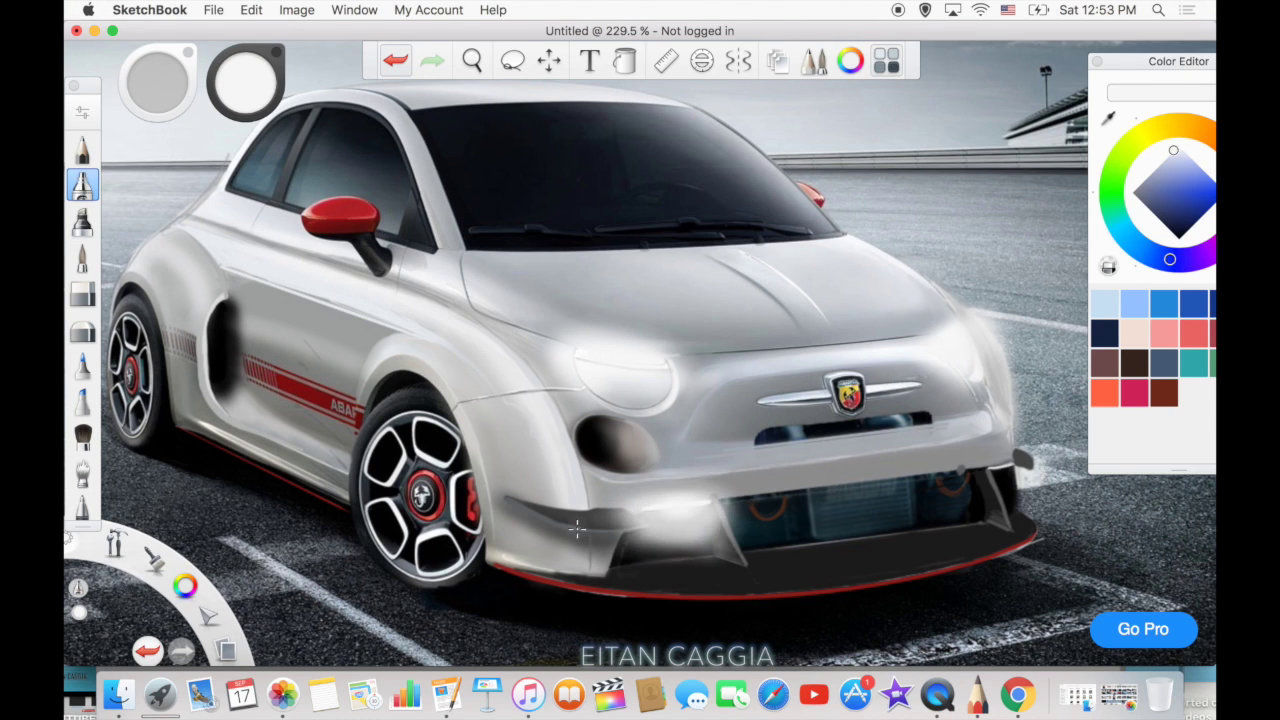
left_click(396, 60)
Shade the fender with faint darker-grey strokes.
left_click(337, 437, "alt")
left_click_drag(322, 500, 356, 490)
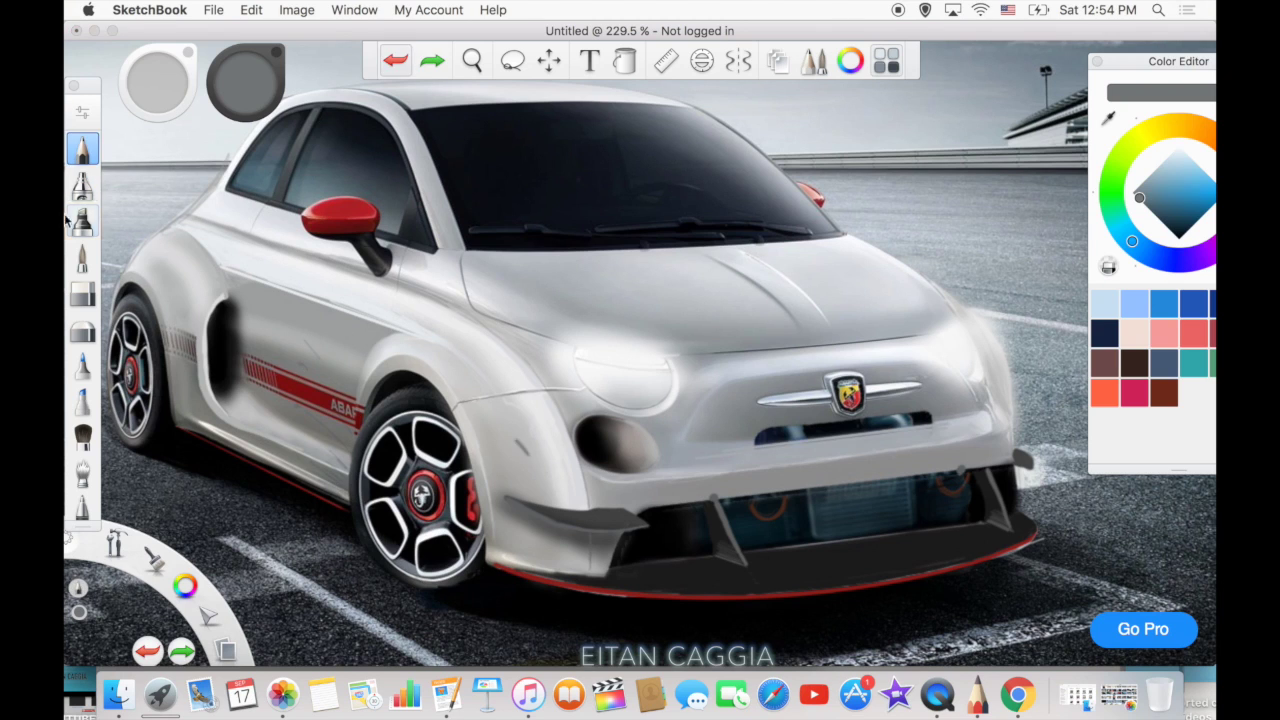
left_click(82, 220)
left_click_drag(500, 436, 722, 500)
left_click(82, 148)
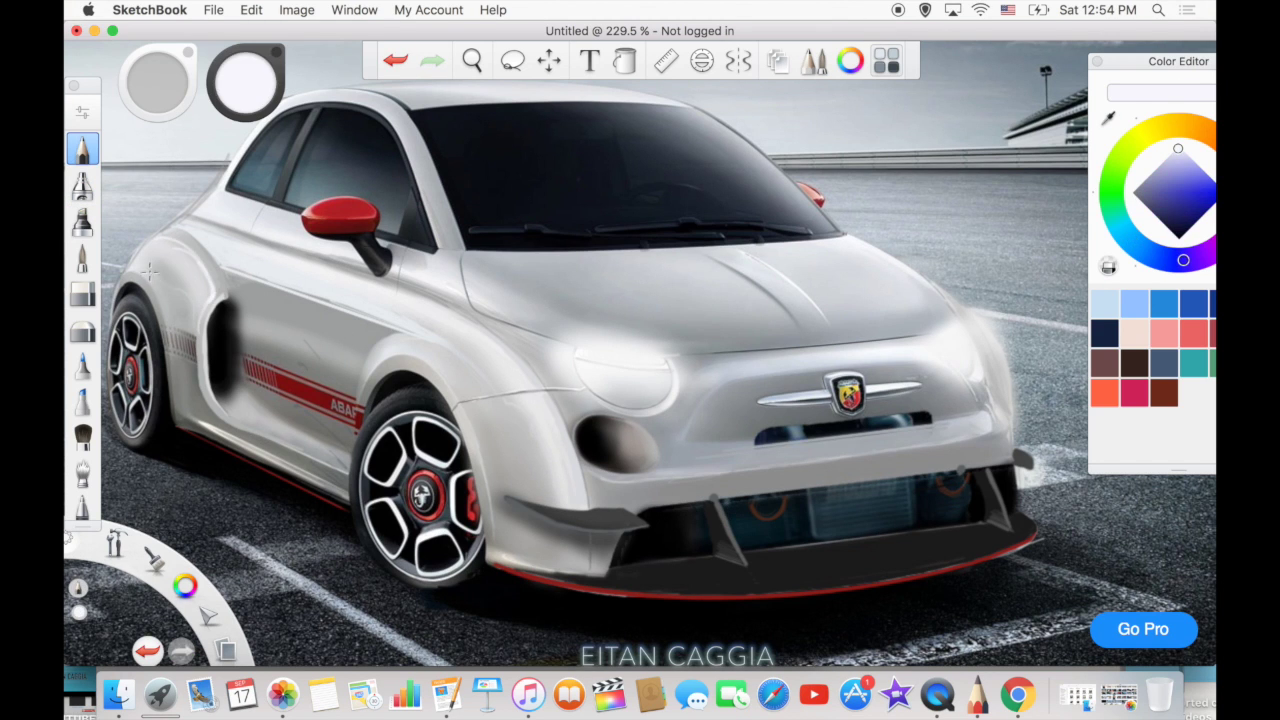
Darken the lower bumper, splitter and fins with firm black strokes.
left_click(700, 550, "alt")
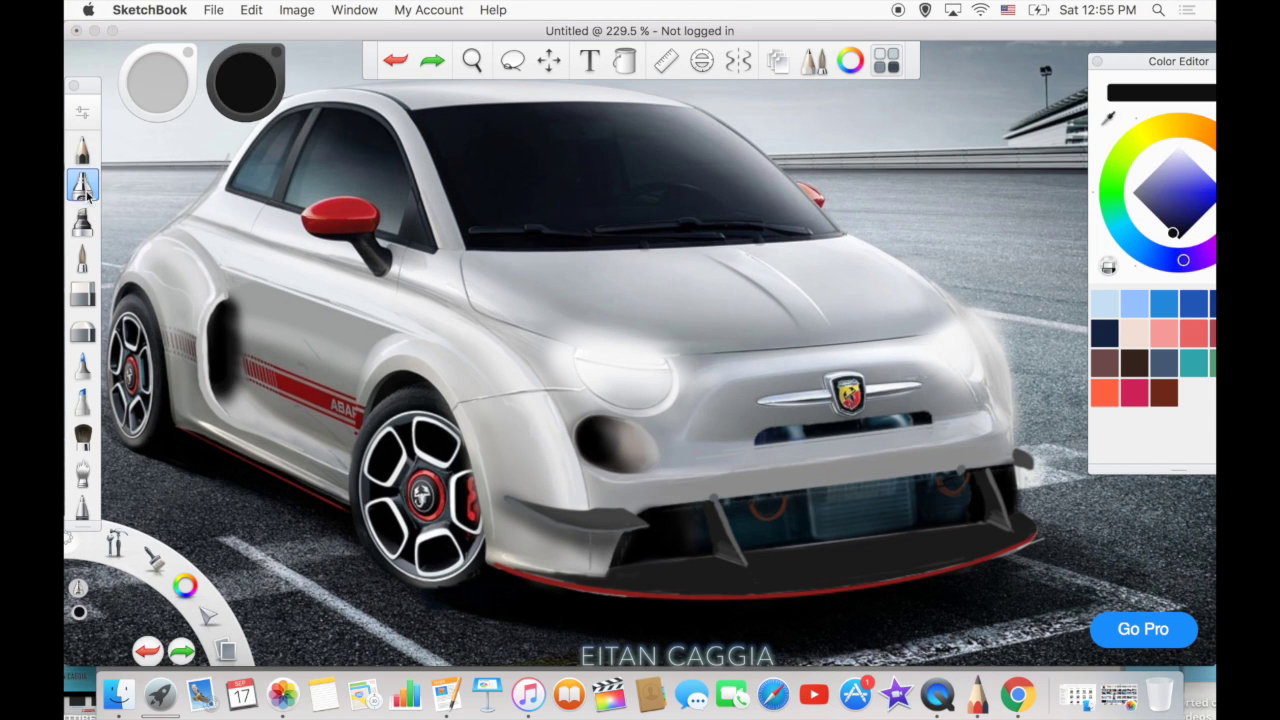
left_click_drag(640, 540, 724, 568)
left_click_drag(650, 510, 960, 540)
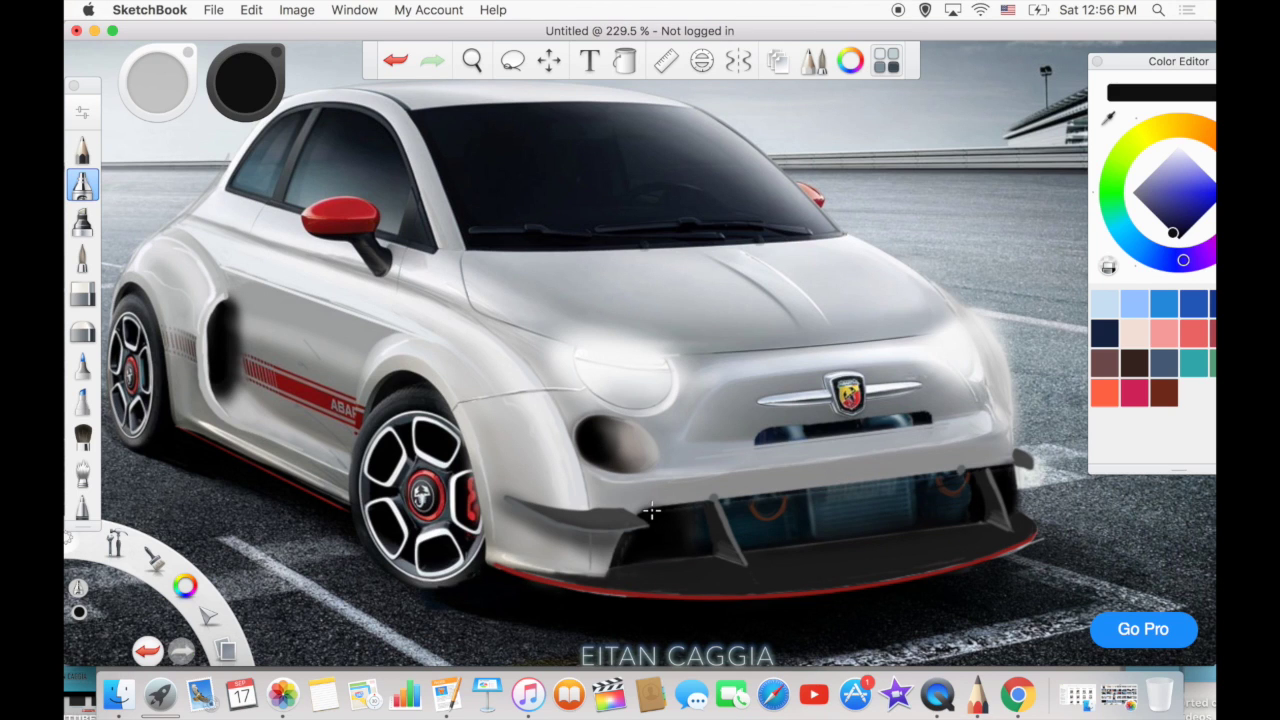
key("ctrl+z")
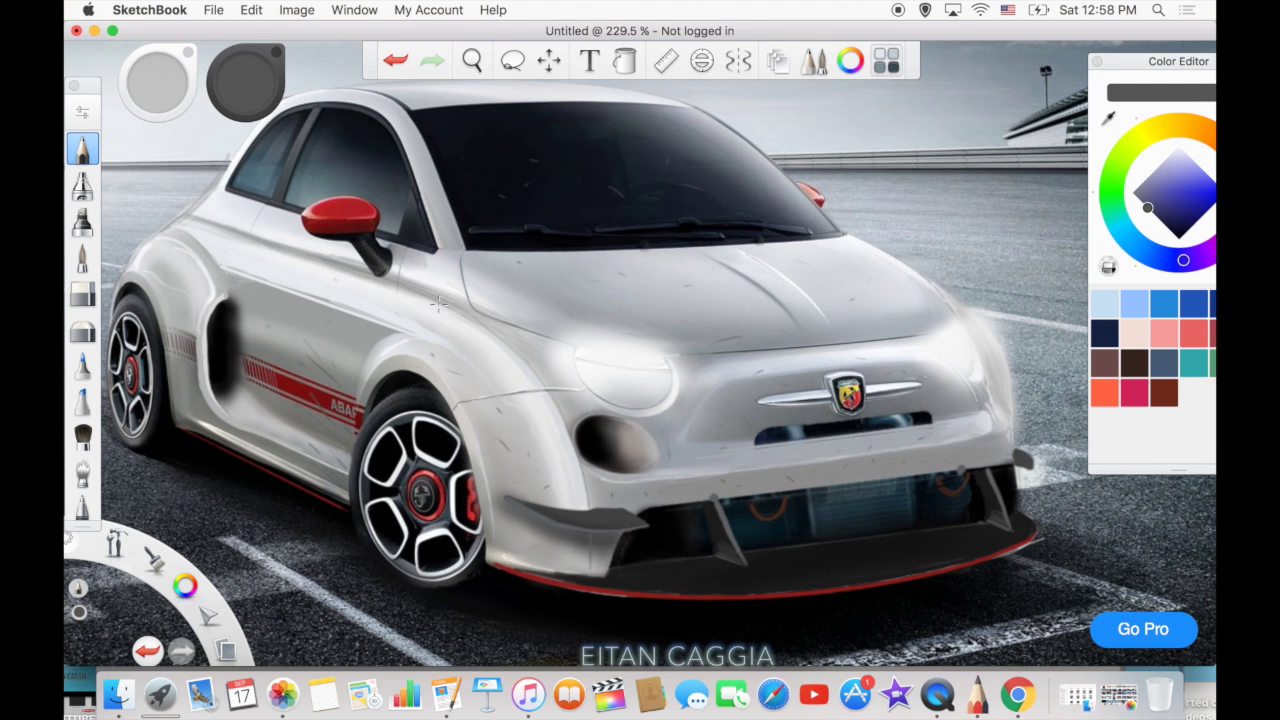
Undo the last texture stroke, zoom out, pick light grey, and show the Layer2/Layer1/Background list.
key("ctrl+z")
scroll(683, 268, "down", 2)
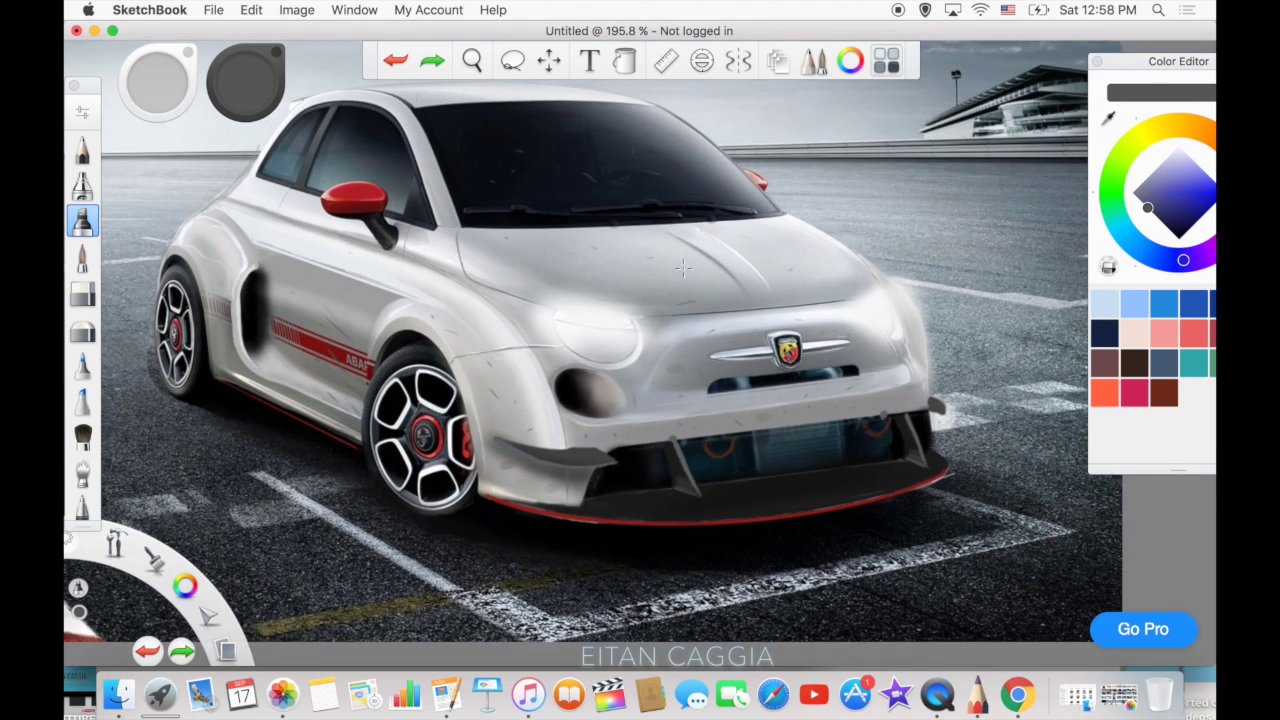
scroll(683, 268, "down", 2)
left_click(1153, 172)
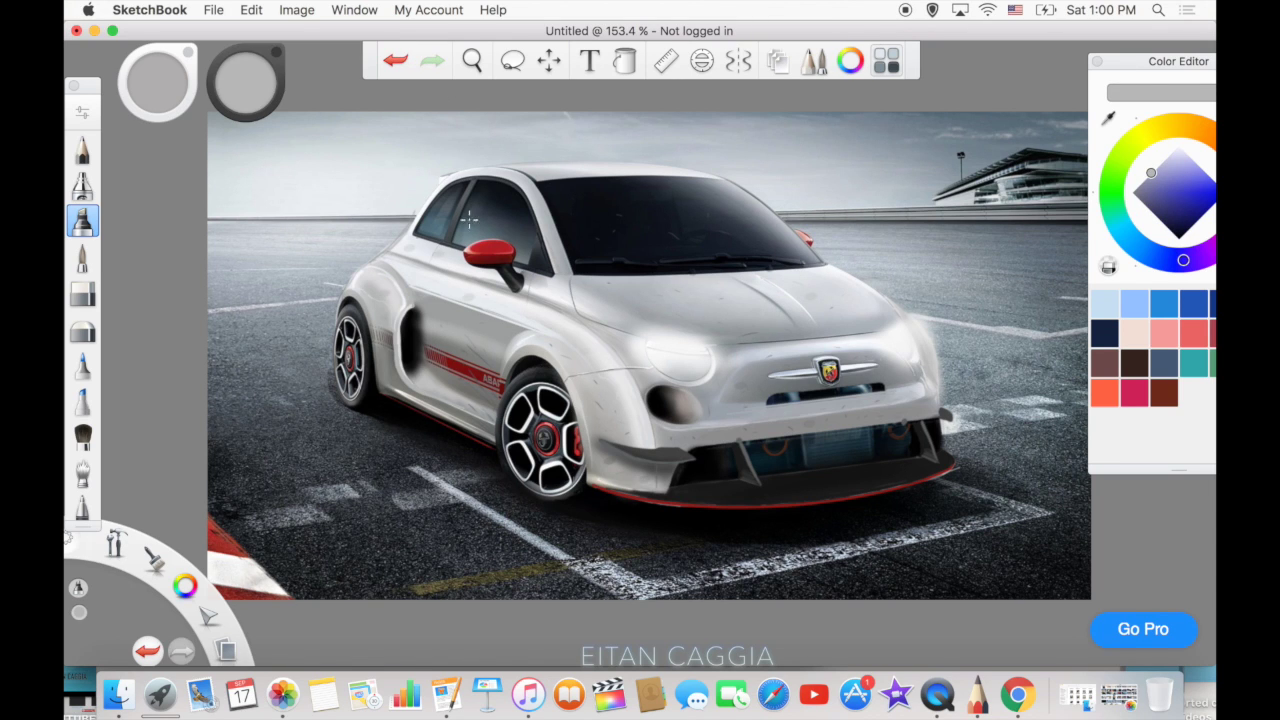
left_click(80, 152)
Handwrite "THAT'S IT GUYS" in red pencil over the car.
key("ctrl+z")
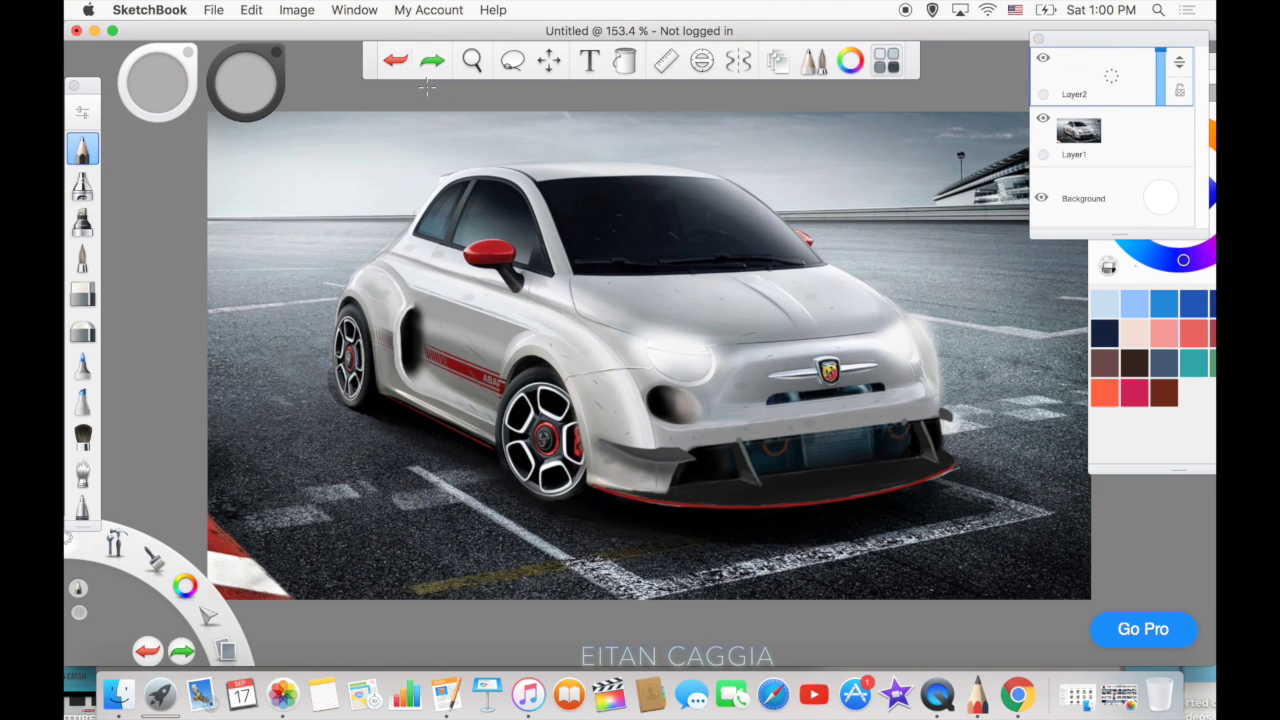
left_click(998, 272)
left_click(1134, 393)
mouse_move(300, 160)
left_mouse_down()
mouse_move(580, 150)
mouse_move(350, 260)
left_mouse_up()
mouse_move(450, 230)
left_mouse_down()
mouse_move(953, 272)
mouse_move(728, 360)
mouse_move(985, 414)
left_mouse_up()
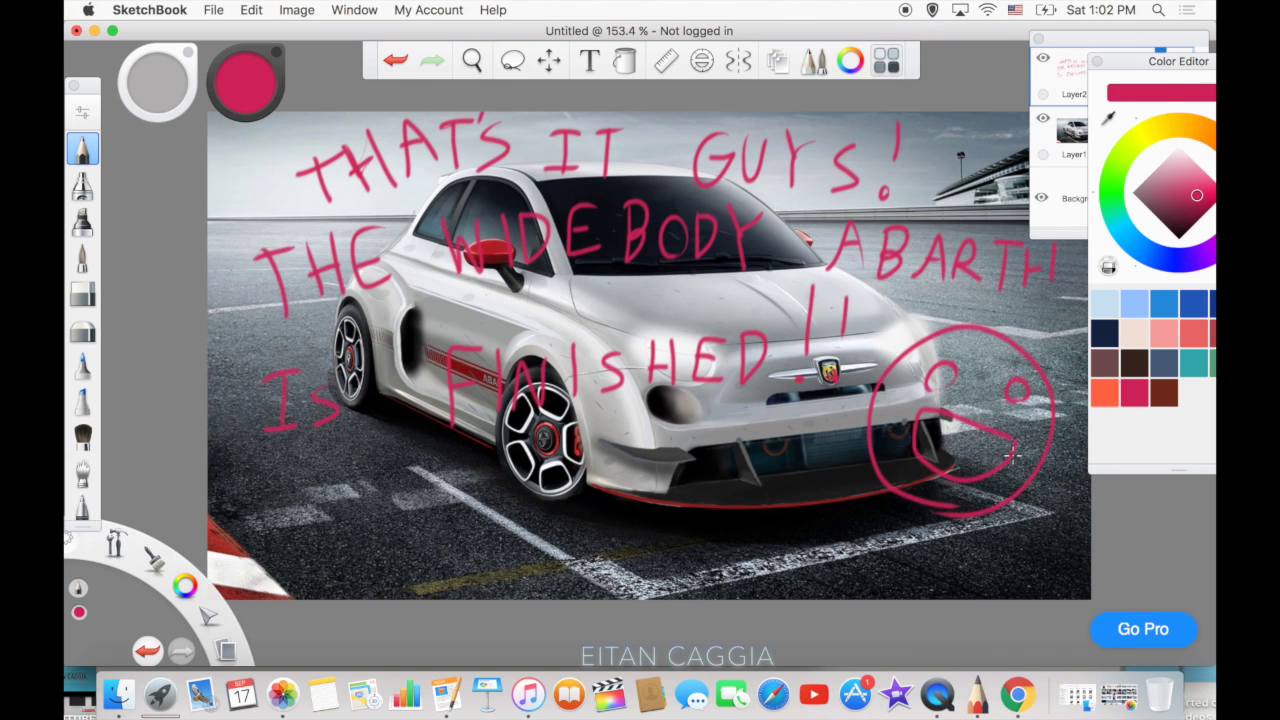
Clear that message and write "PLEASE LIKE, SHARE AND SUBSCRIBE FOR MORE CONTENT" instead.
key("Delete")
mouse_move(285, 130)
left_mouse_down()
mouse_move(540, 180)
mouse_move(965, 190)
left_mouse_up()
left_click_drag(285, 230, 770, 260)
left_click_drag(285, 300, 790, 330)
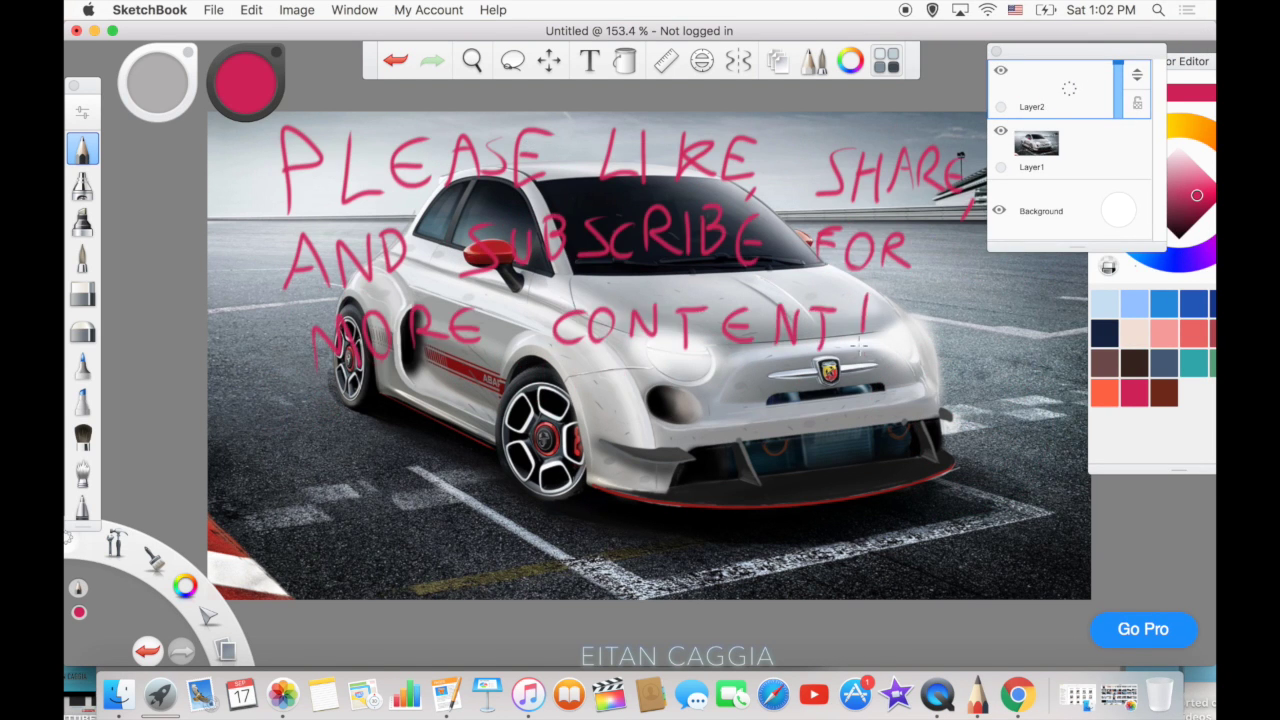
Delete the message layer and begin saving the image via File > Save.
left_click(213, 9)
left_click(229, 126)
type("a")
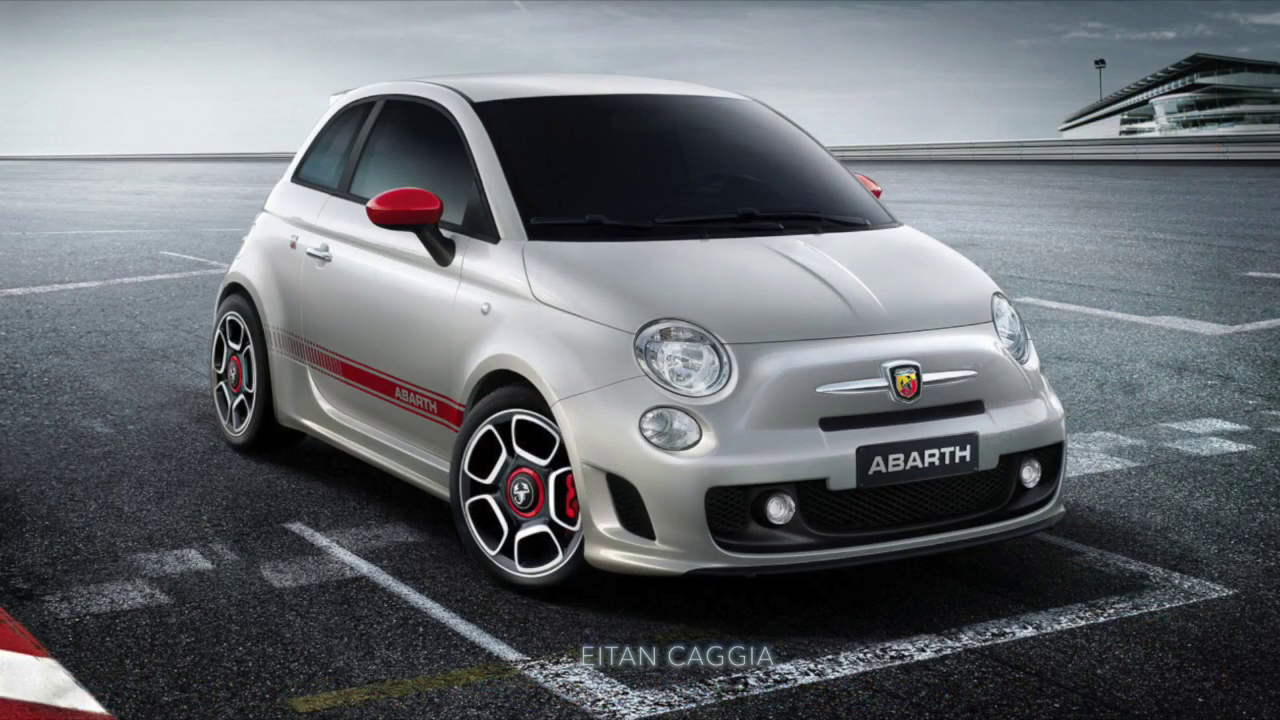